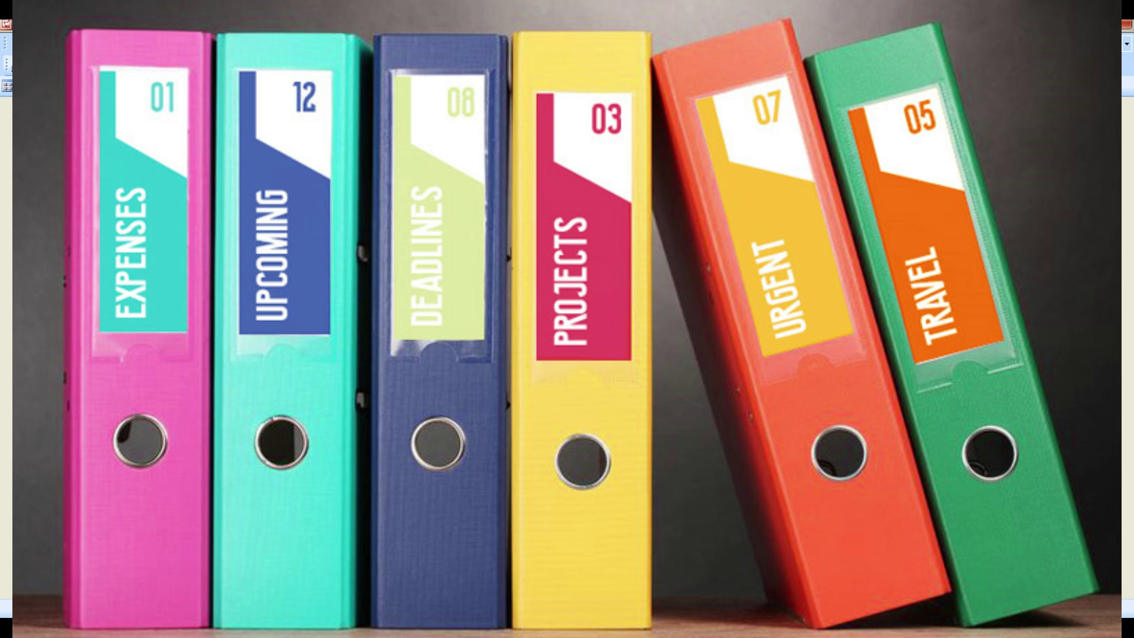
Step: Scroll through the colourful labelled box-file photo in Picture Manager
{"action": "scroll", "coordinate": [607, 549], "scroll_direction": "down", "scroll_amount": 3}
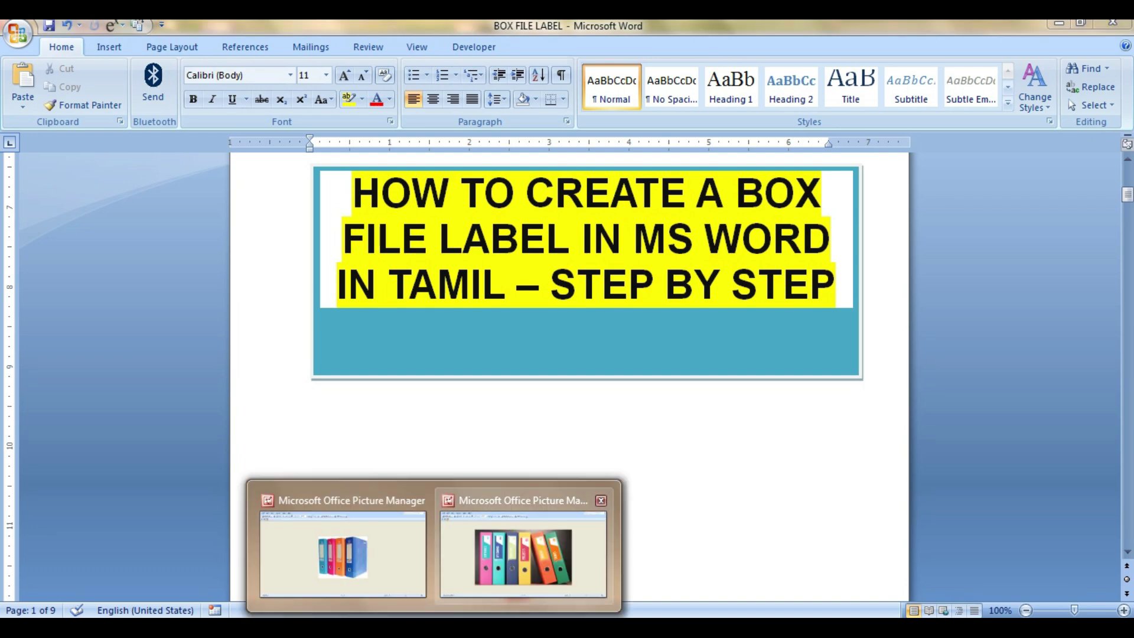
Step: View the sample binder photo, then scroll down through the Word label pages
{"action": "left_click", "coordinate": [514, 576]}
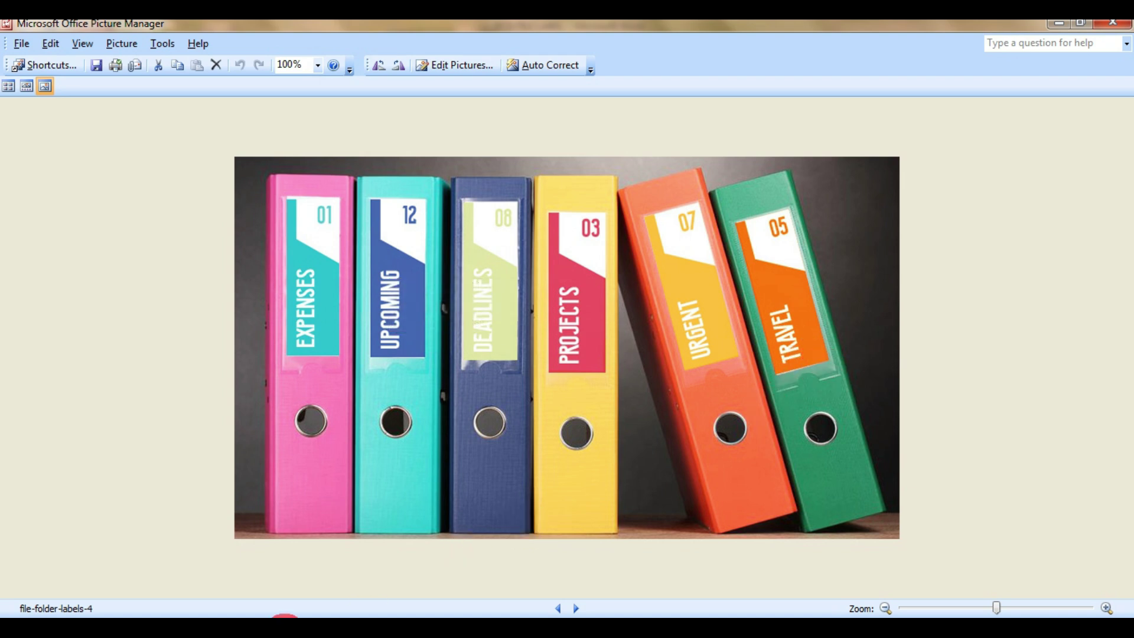
{"action": "left_click", "coordinate": [189, 541]}
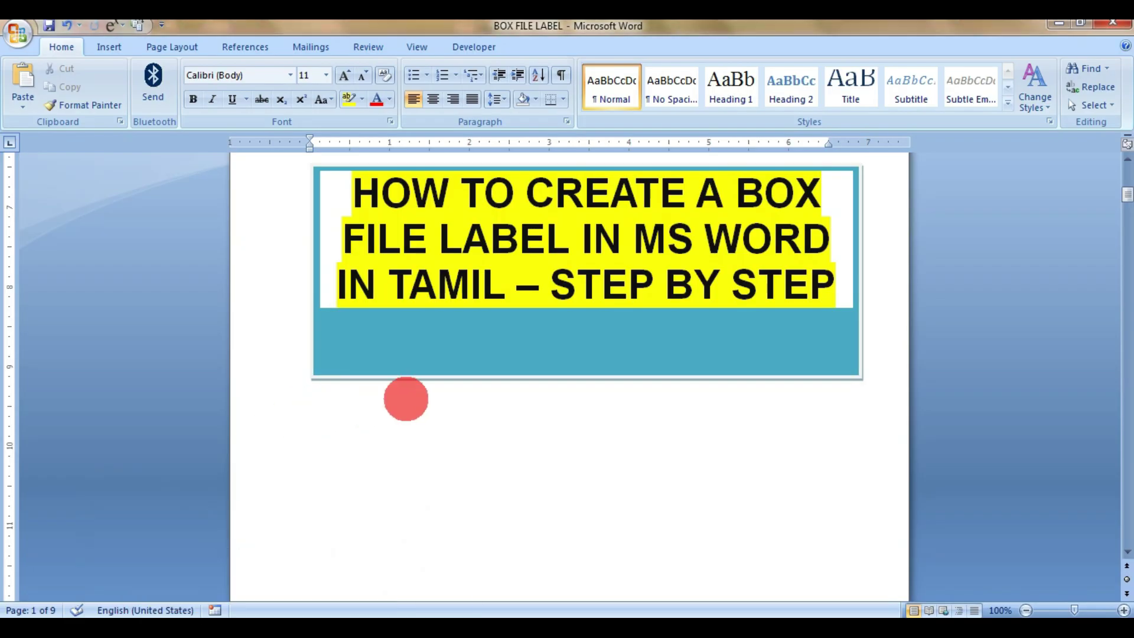
{"action": "scroll", "coordinate": [414, 395], "scroll_direction": "down", "scroll_amount": 5}
{"action": "scroll", "coordinate": [454, 386], "scroll_direction": "down", "scroll_amount": 5}
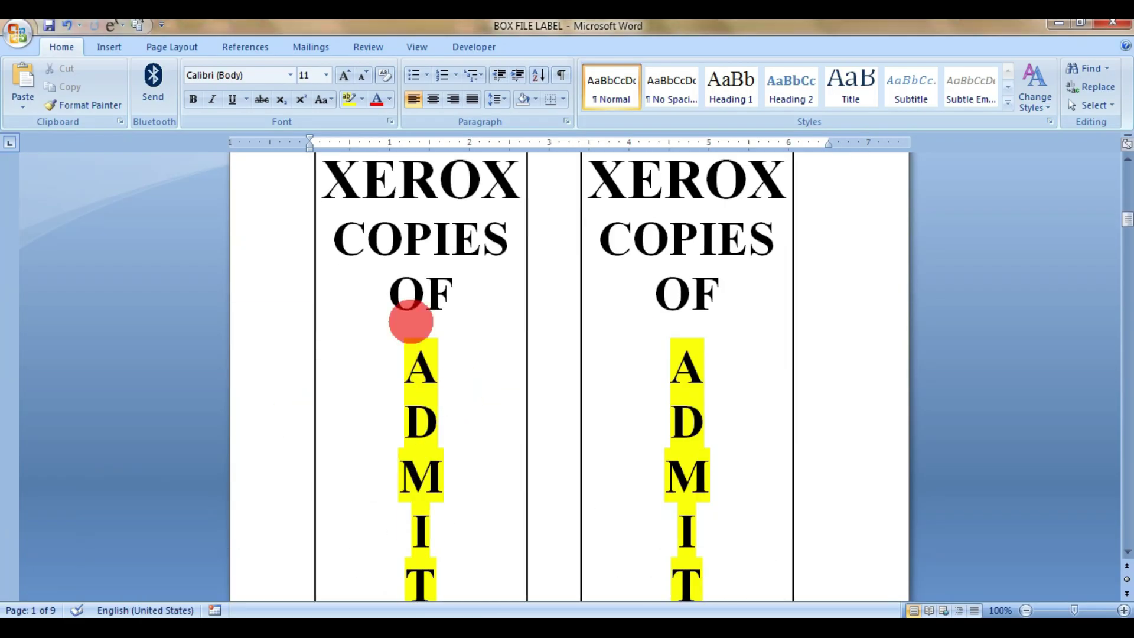
{"action": "scroll", "coordinate": [414, 318], "scroll_direction": "down", "scroll_amount": 8}
{"action": "scroll", "coordinate": [557, 337], "scroll_direction": "down", "scroll_amount": 5}
{"action": "scroll", "coordinate": [559, 349], "scroll_direction": "down", "scroll_amount": 10}
{"action": "scroll", "coordinate": [498, 372], "scroll_direction": "down", "scroll_amount": 6}
{"action": "scroll", "coordinate": [499, 372], "scroll_direction": "down", "scroll_amount": 2}
{"action": "scroll", "coordinate": [498, 372], "scroll_direction": "down", "scroll_amount": 7}
{"action": "scroll", "coordinate": [498, 373], "scroll_direction": "down", "scroll_amount": 9}
{"action": "scroll", "coordinate": [498, 373], "scroll_direction": "down", "scroll_amount": 5}
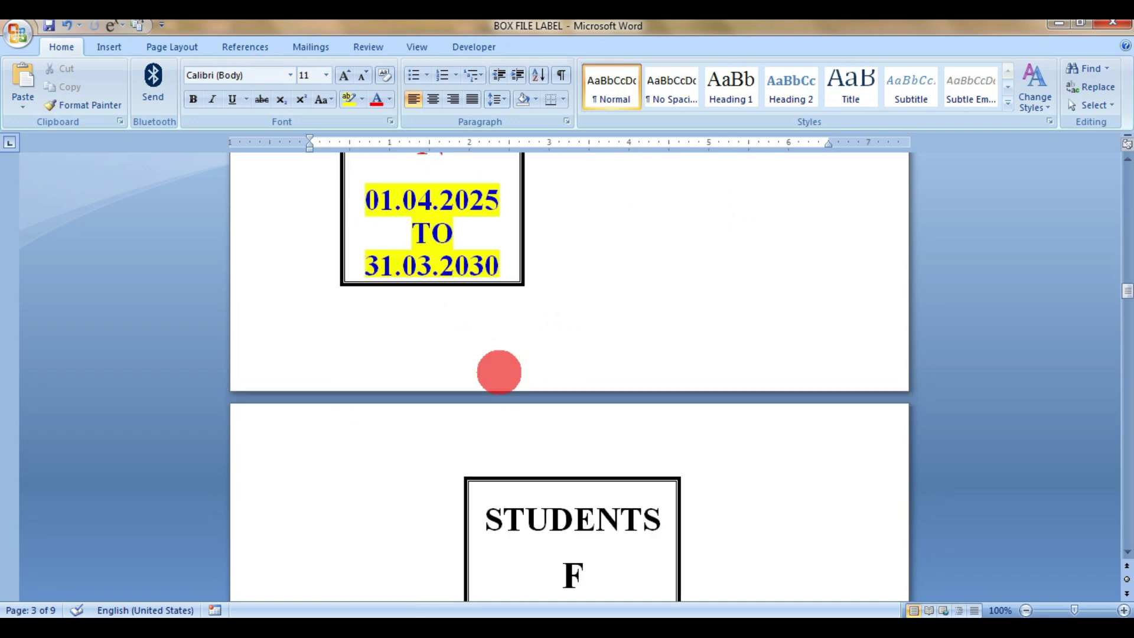
{"action": "scroll", "coordinate": [497, 372], "scroll_direction": "down", "scroll_amount": 11}
{"action": "scroll", "coordinate": [496, 372], "scroll_direction": "down", "scroll_amount": 12}
{"action": "scroll", "coordinate": [496, 374], "scroll_direction": "down", "scroll_amount": 7}
{"action": "scroll", "coordinate": [501, 375], "scroll_direction": "down", "scroll_amount": 1}
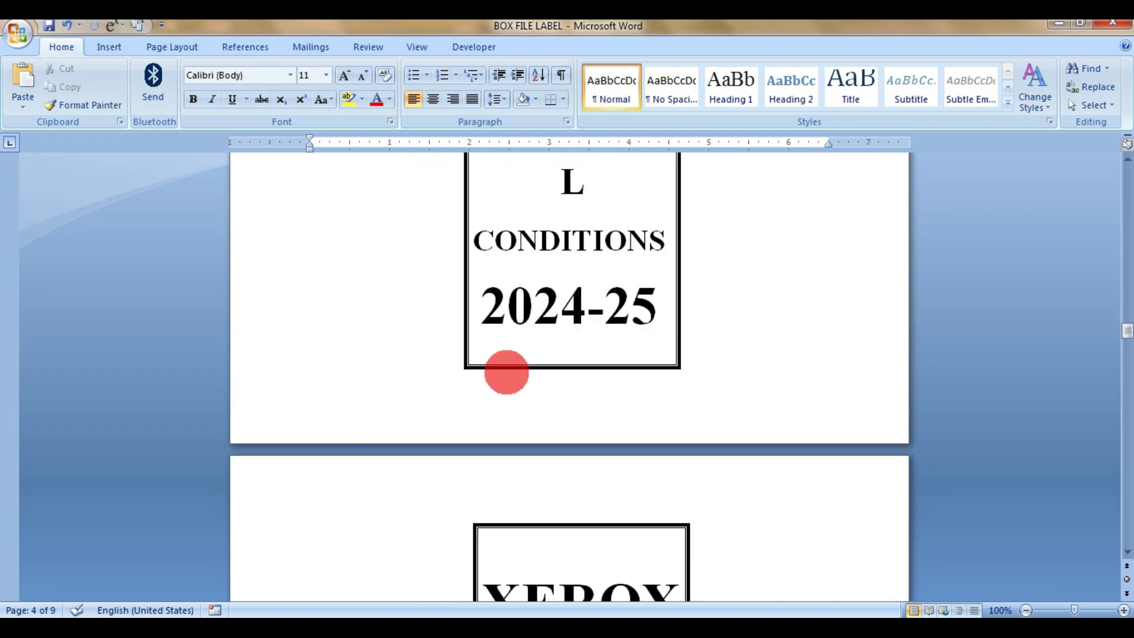
{"action": "scroll", "coordinate": [506, 374], "scroll_direction": "down", "scroll_amount": 4}
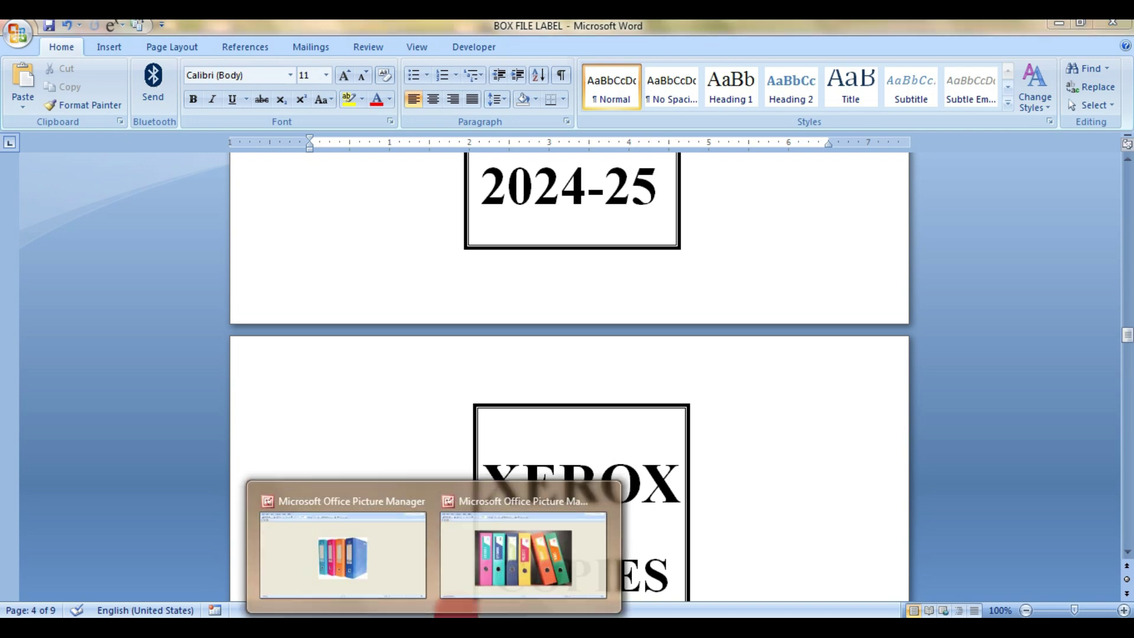
Step: Recheck the binder photo, then return to page 3 and select the RENEWAL OF C.B.S.E label box
{"action": "left_click", "coordinate": [481, 532]}
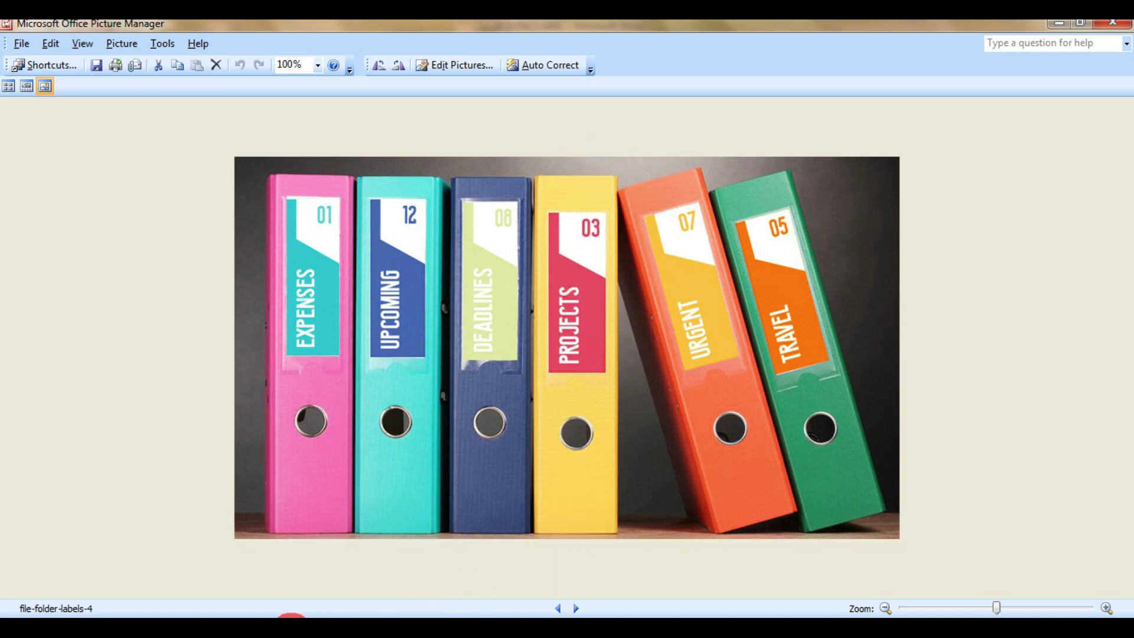
{"action": "left_click", "coordinate": [230, 564]}
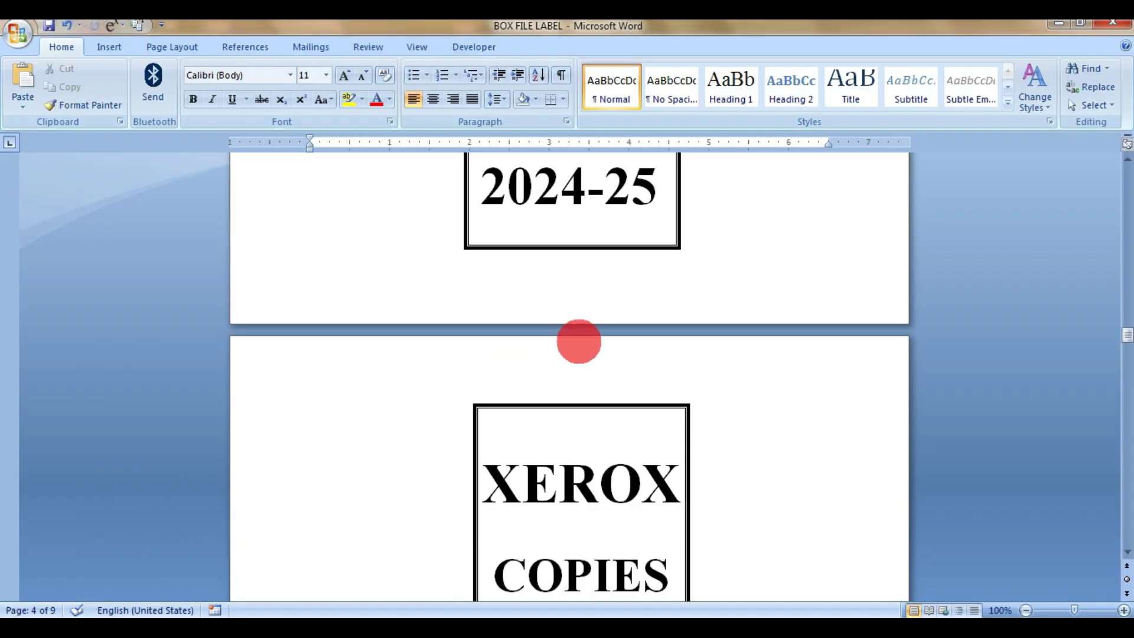
{"action": "scroll", "coordinate": [579, 342], "scroll_direction": "down", "scroll_amount": 10}
{"action": "scroll", "coordinate": [570, 329], "scroll_direction": "up", "scroll_amount": 3}
{"action": "scroll", "coordinate": [568, 353], "scroll_direction": "up", "scroll_amount": 3}
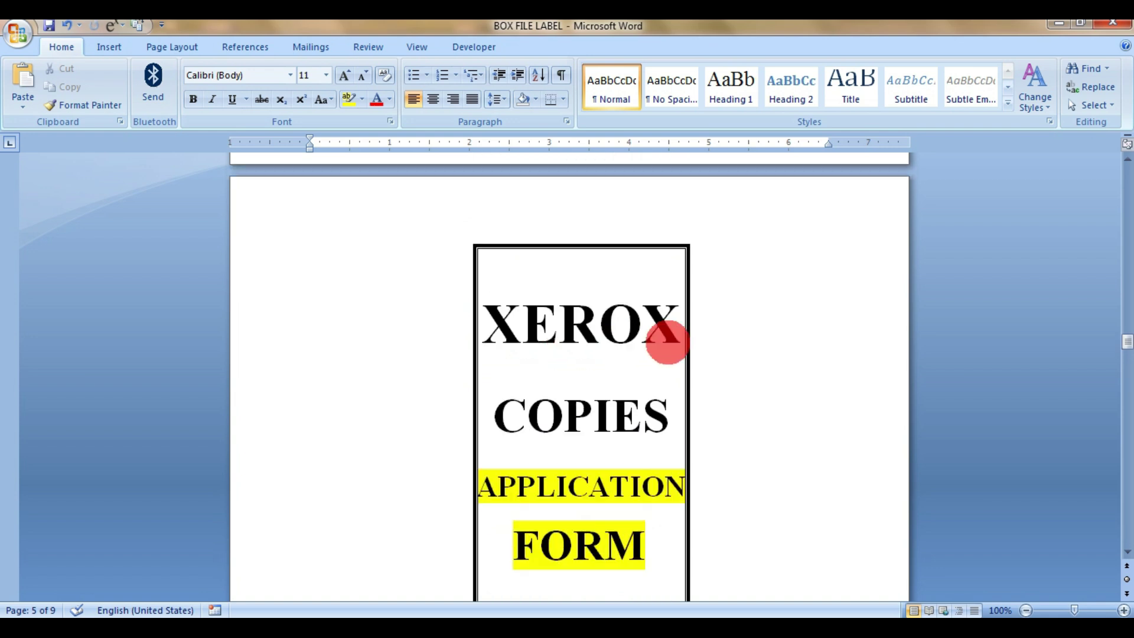
{"action": "scroll", "coordinate": [602, 379], "scroll_direction": "down", "scroll_amount": 2}
{"action": "scroll", "coordinate": [638, 375], "scroll_direction": "down", "scroll_amount": 3}
{"action": "scroll", "coordinate": [664, 408], "scroll_direction": "down", "scroll_amount": 1}
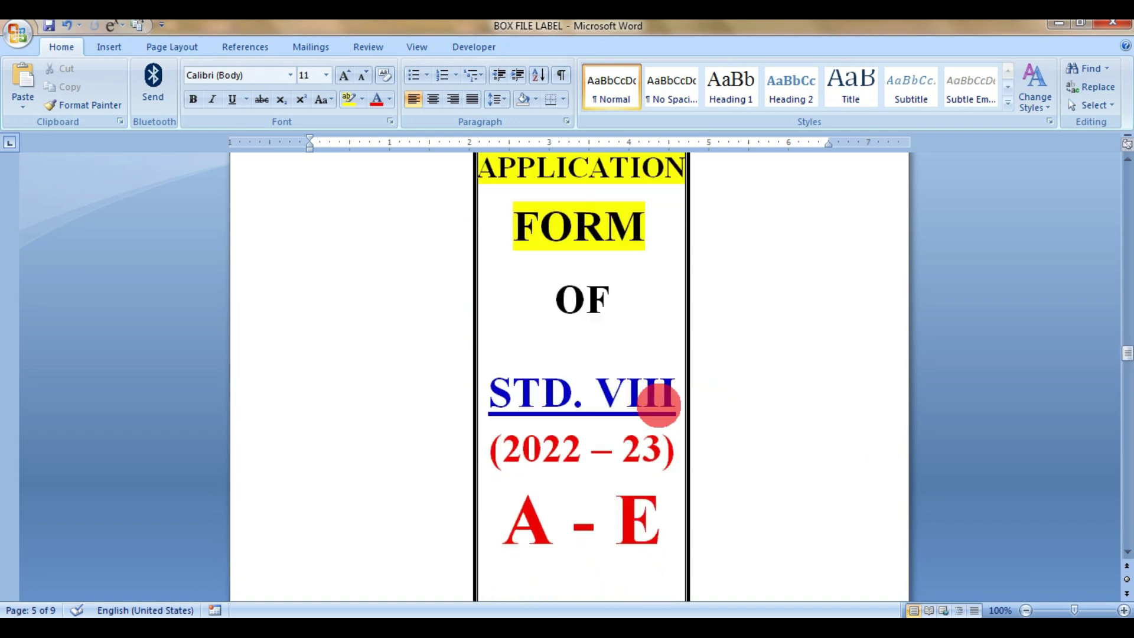
{"action": "scroll", "coordinate": [615, 396], "scroll_direction": "down", "scroll_amount": 2}
{"action": "scroll", "coordinate": [650, 438], "scroll_direction": "down", "scroll_amount": 3}
{"action": "scroll", "coordinate": [691, 431], "scroll_direction": "down", "scroll_amount": 3}
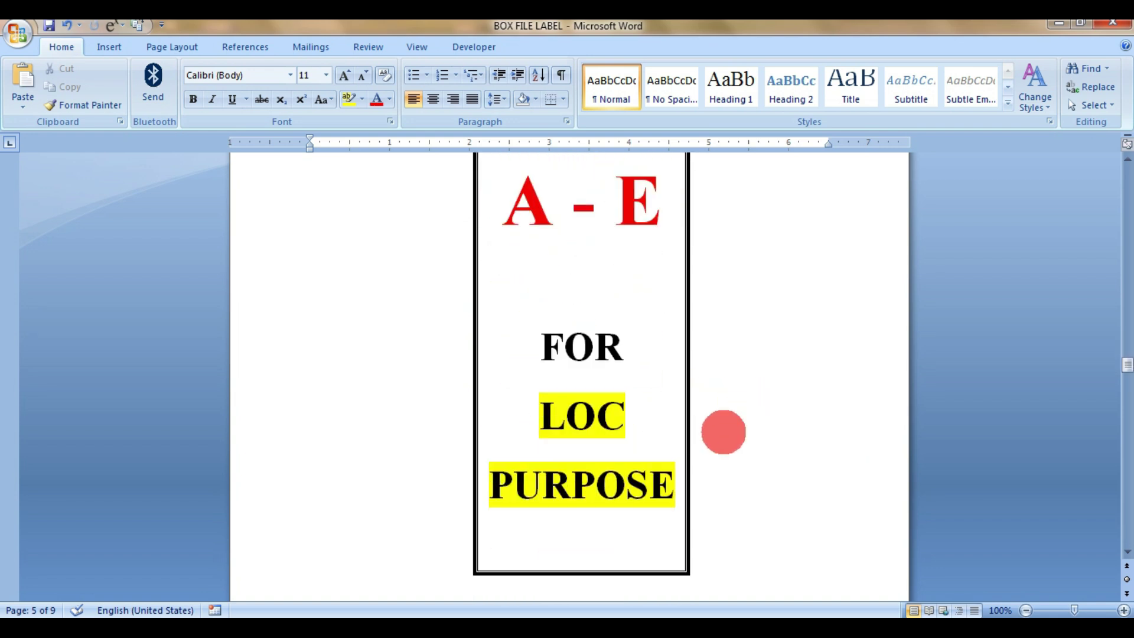
{"action": "scroll", "coordinate": [756, 295], "scroll_direction": "up", "scroll_amount": 3}
{"action": "scroll", "coordinate": [752, 280], "scroll_direction": "up", "scroll_amount": 6}
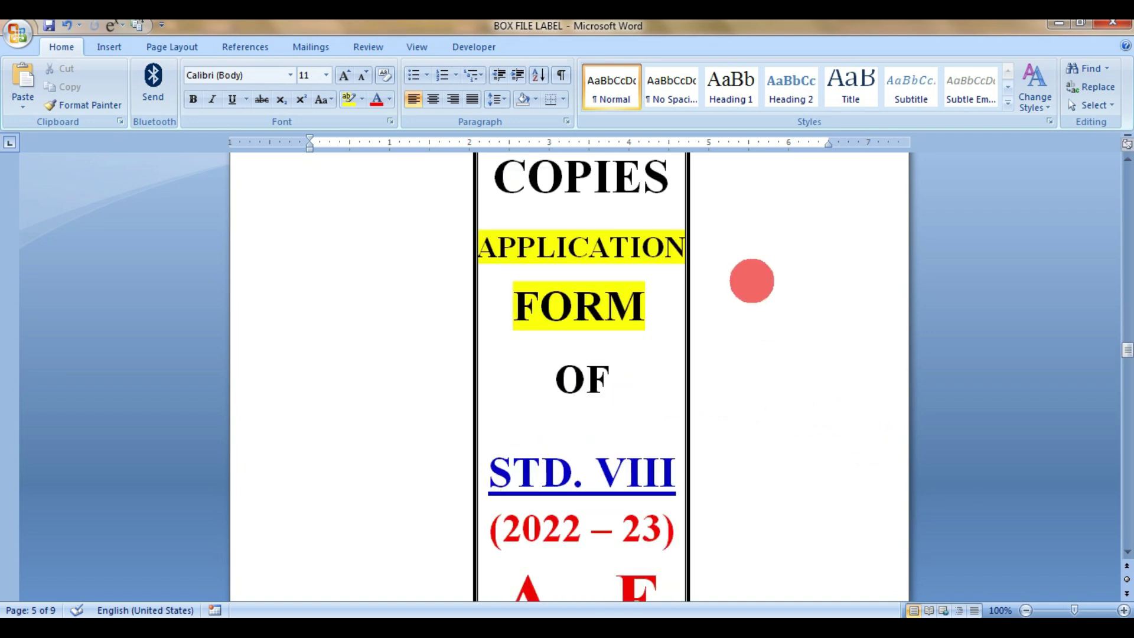
{"action": "scroll", "coordinate": [752, 281], "scroll_direction": "up", "scroll_amount": 5}
{"action": "scroll", "coordinate": [752, 280], "scroll_direction": "up", "scroll_amount": 1}
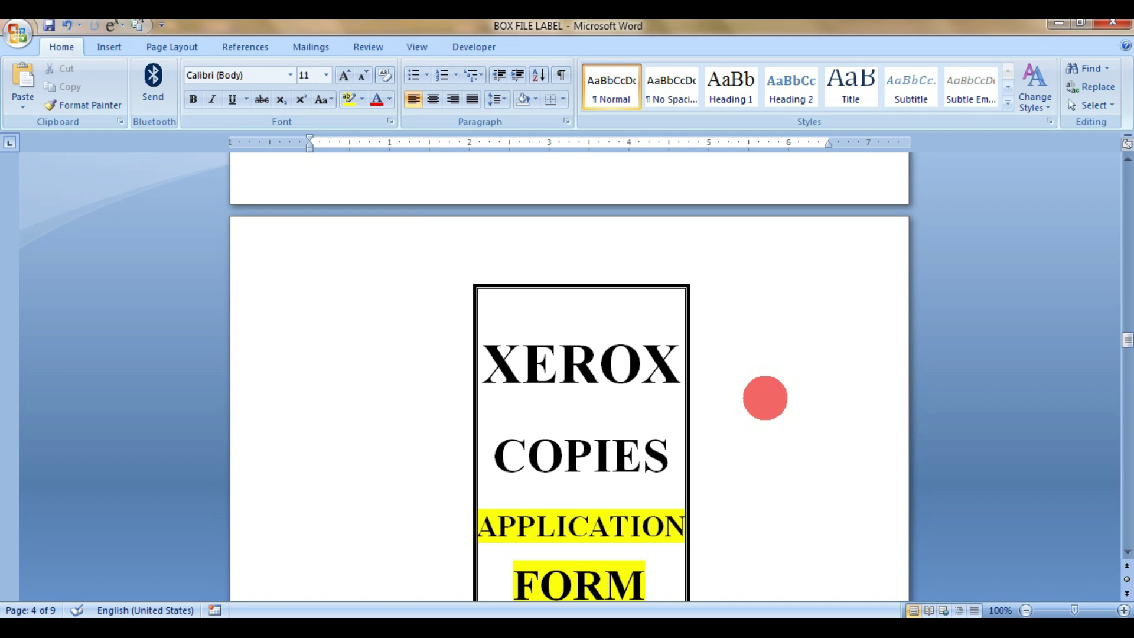
{"action": "scroll", "coordinate": [697, 372], "scroll_direction": "up", "scroll_amount": 5}
{"action": "scroll", "coordinate": [635, 341], "scroll_direction": "up", "scroll_amount": 5}
{"action": "scroll", "coordinate": [637, 338], "scroll_direction": "up", "scroll_amount": 5}
{"action": "scroll", "coordinate": [639, 337], "scroll_direction": "up", "scroll_amount": 5}
{"action": "scroll", "coordinate": [638, 337], "scroll_direction": "up", "scroll_amount": 7}
{"action": "scroll", "coordinate": [529, 375], "scroll_direction": "down", "scroll_amount": 6}
{"action": "scroll", "coordinate": [495, 356], "scroll_direction": "up", "scroll_amount": 1}
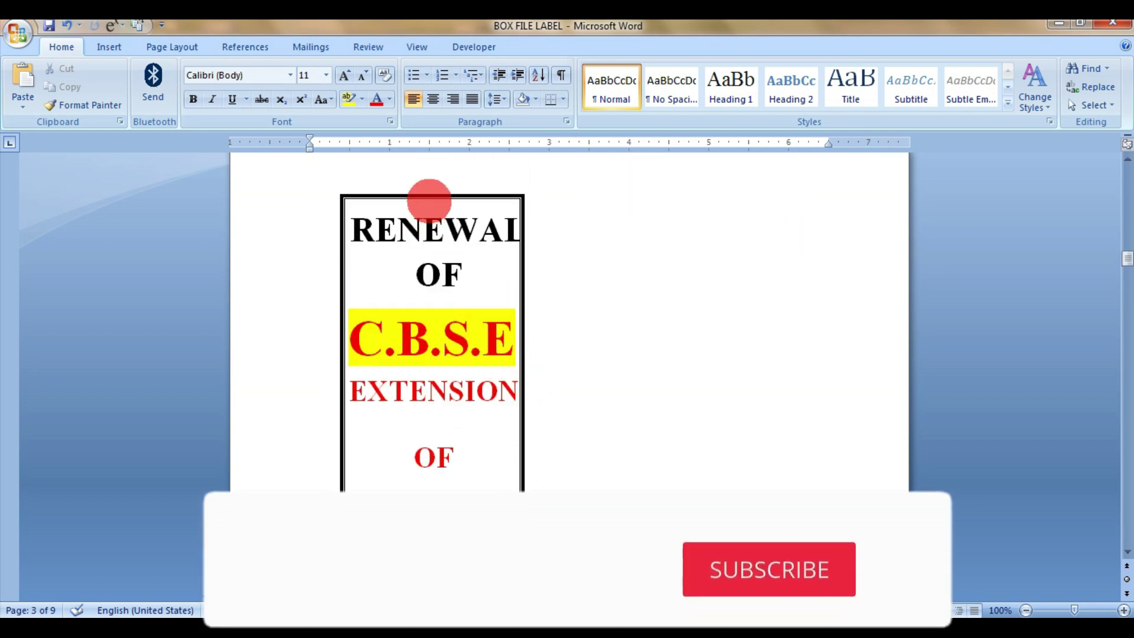
{"action": "left_click", "coordinate": [431, 197]}
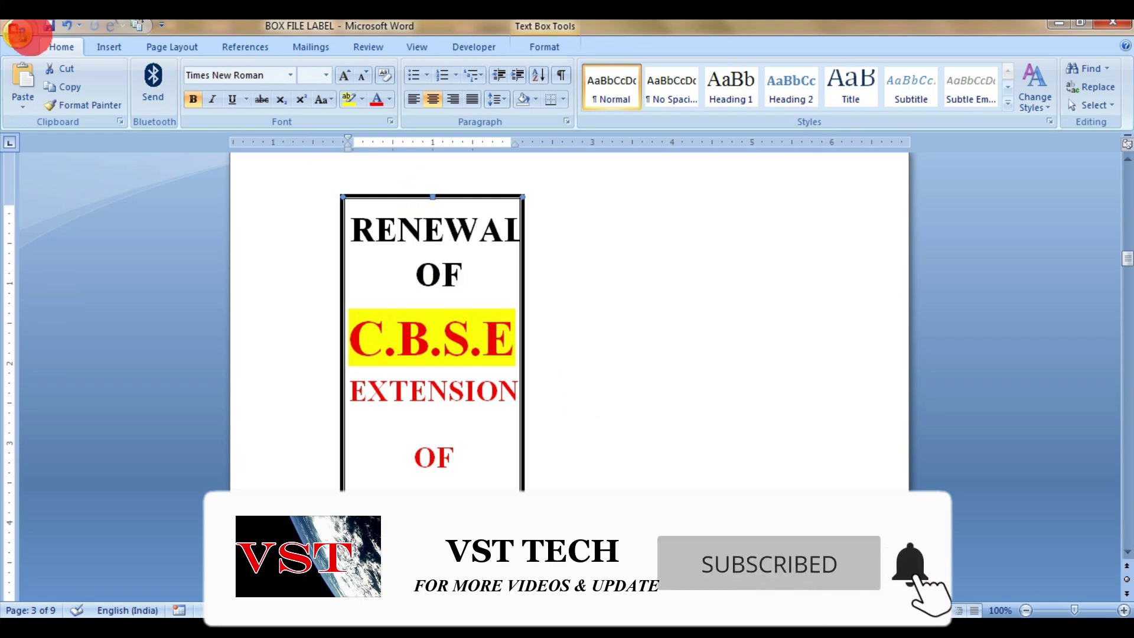
Step: Create a new blank Word document and maximise its window
{"action": "left_click", "coordinate": [19, 34]}
{"action": "left_click", "coordinate": [41, 71]}
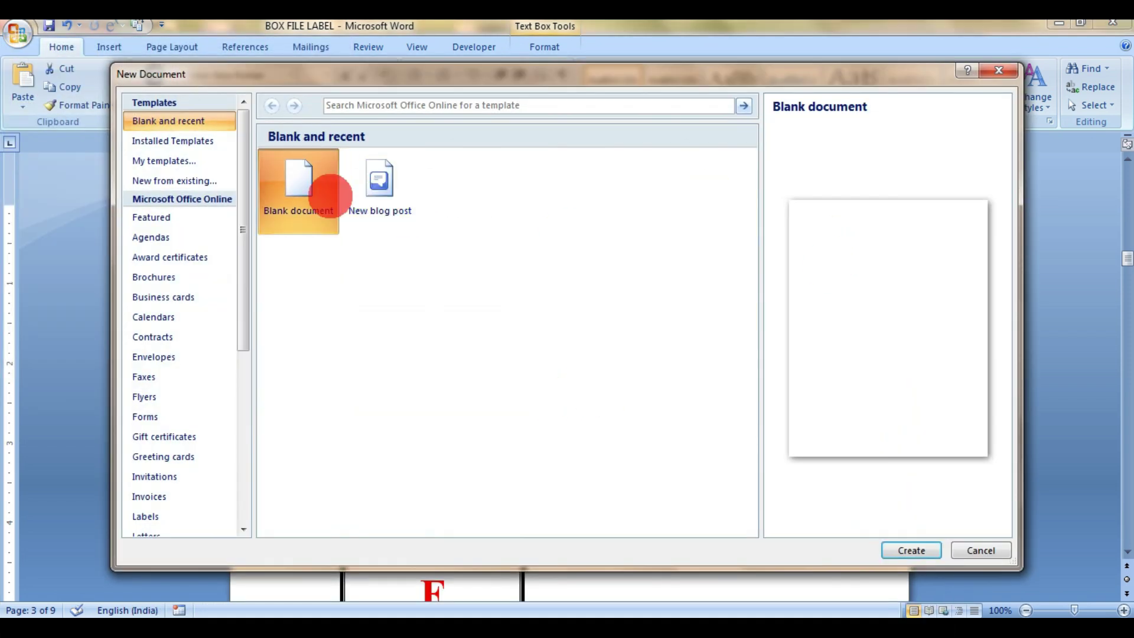
{"action": "double_click", "coordinate": [330, 196]}
{"action": "left_click", "coordinate": [669, 70]}
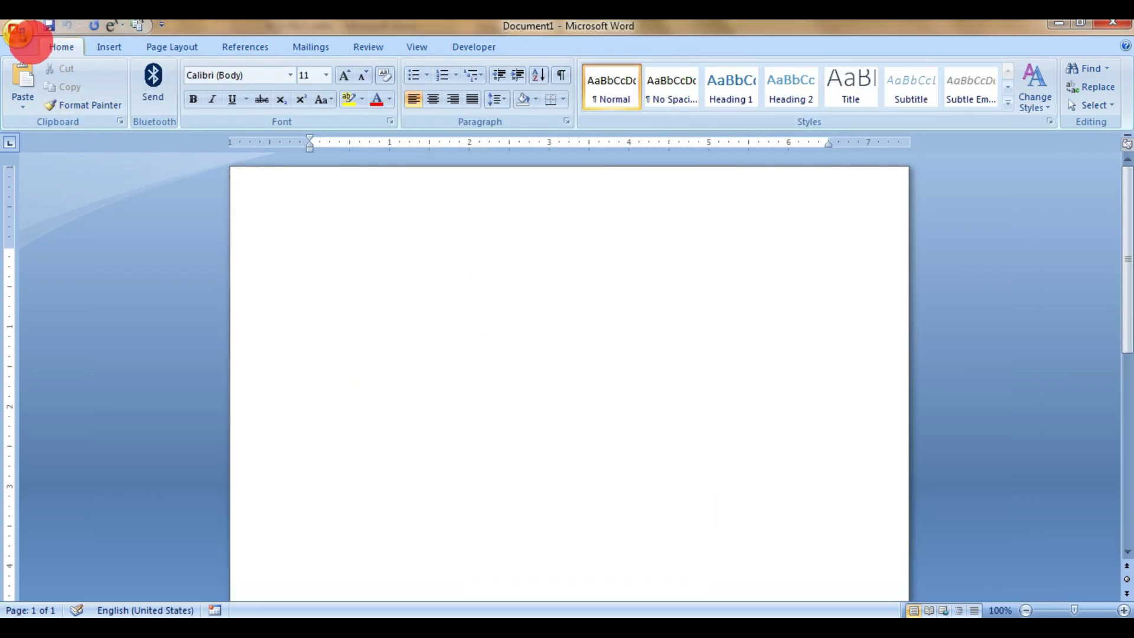
Step: Set Legal paper with a 0.5-inch top margin and a Word-corrected 0.58-inch bottom margin
{"action": "left_click", "coordinate": [186, 49]}
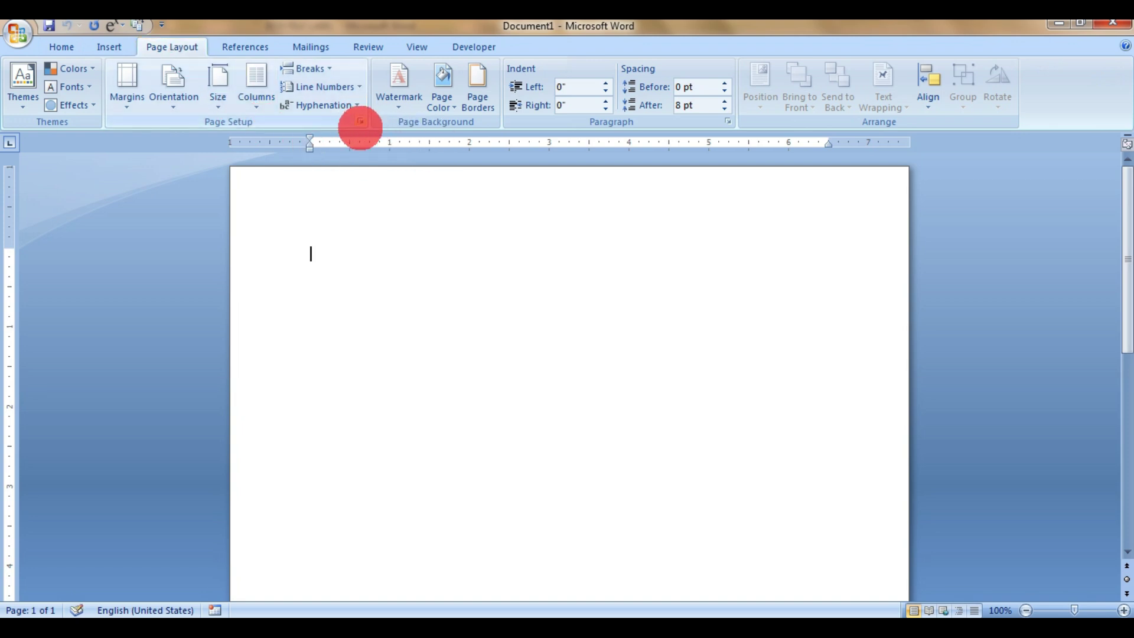
{"action": "left_click", "coordinate": [359, 121]}
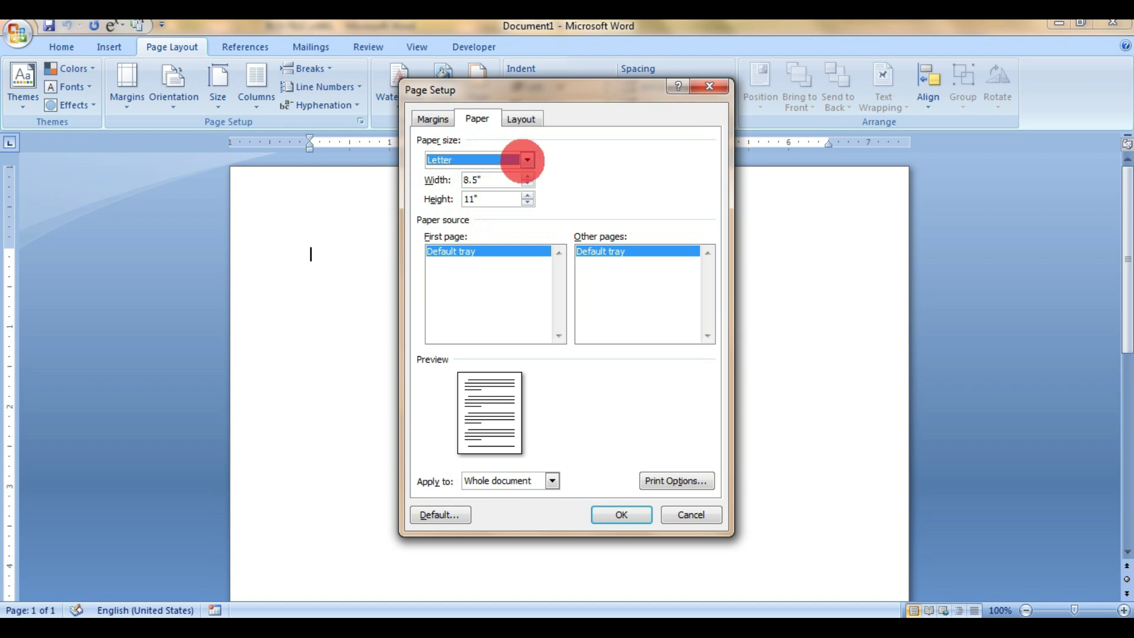
{"action": "left_click", "coordinate": [527, 159]}
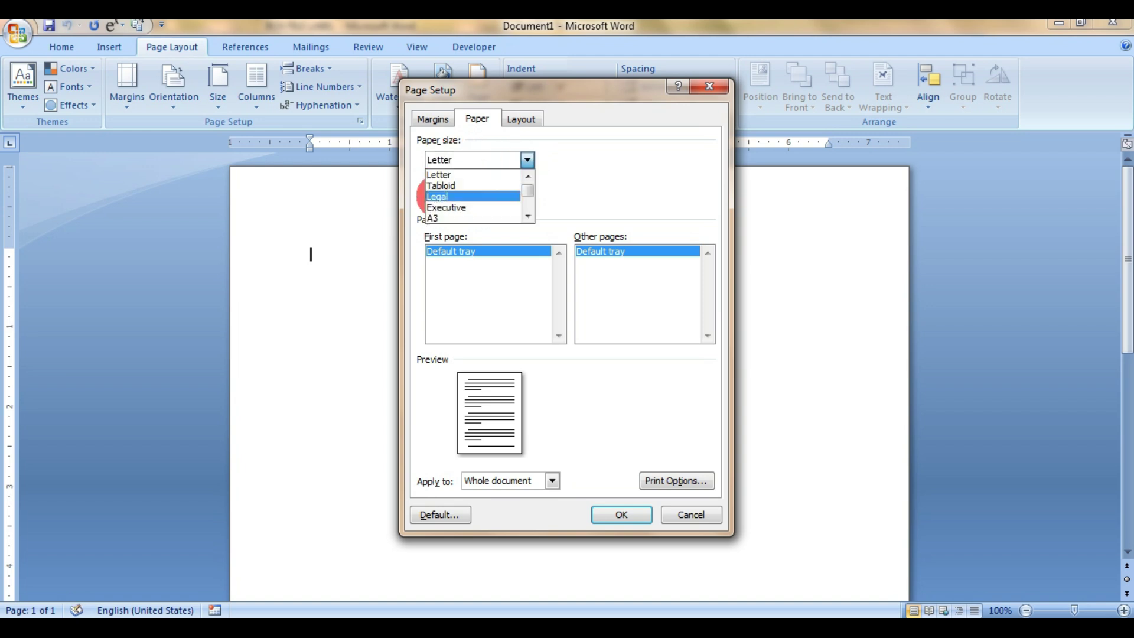
{"action": "left_click", "coordinate": [440, 196]}
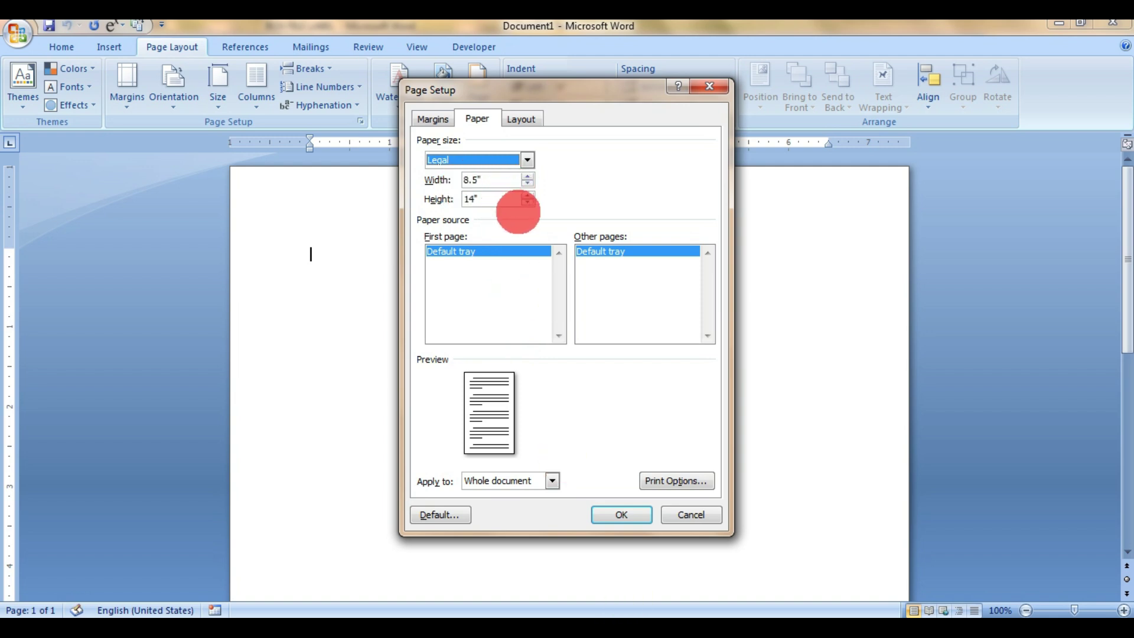
{"action": "left_click", "coordinate": [431, 119]}
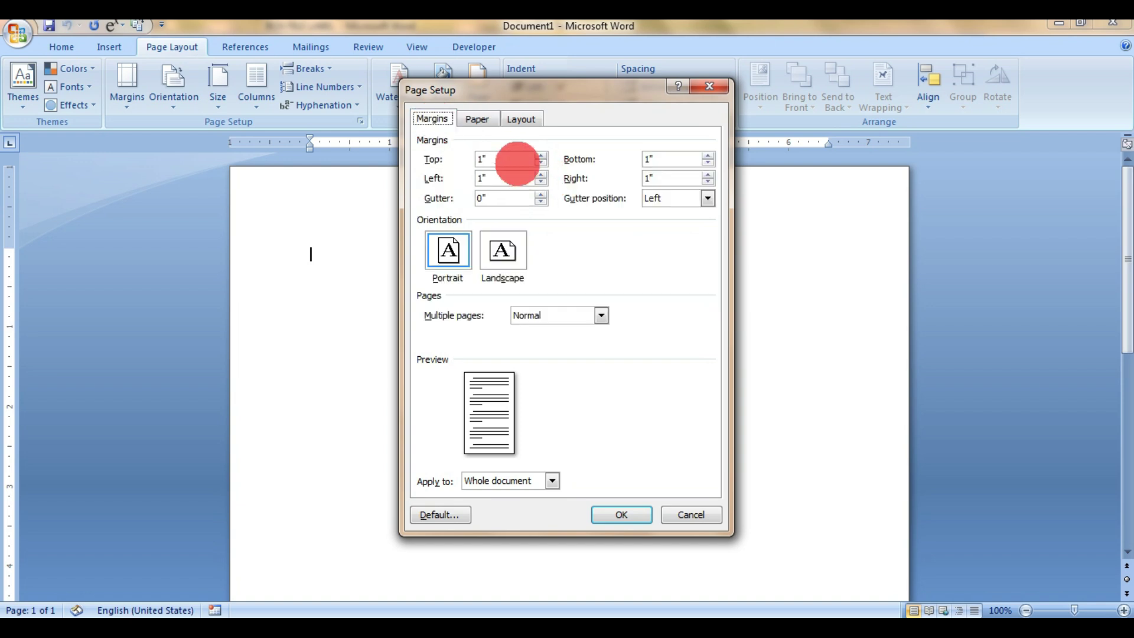
{"action": "key", "text": "Tab"}
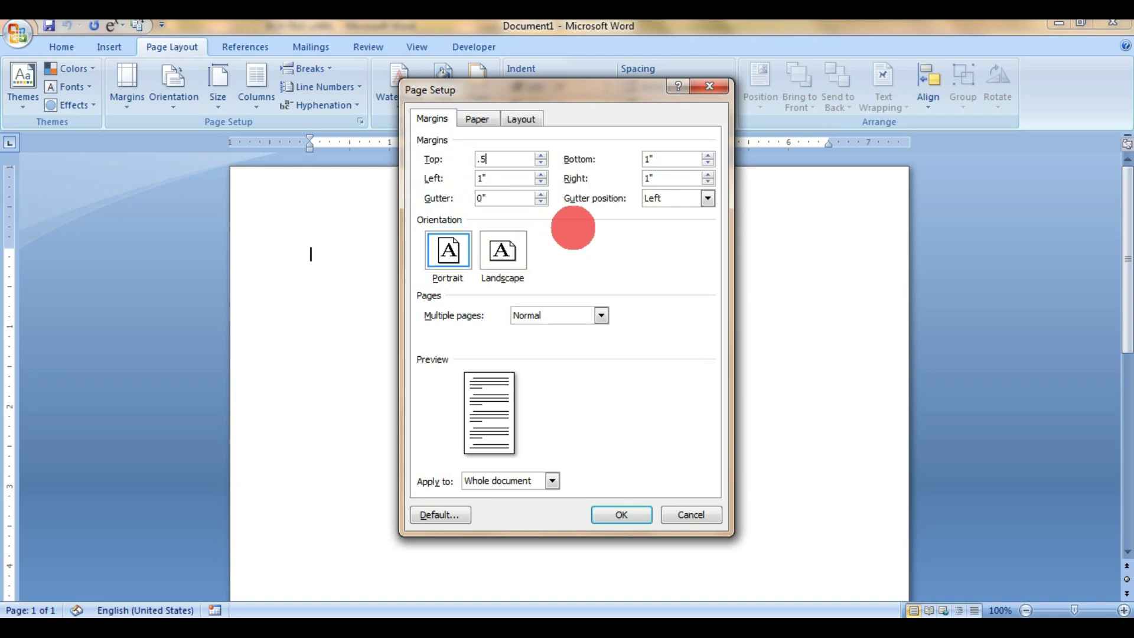
{"action": "double_click", "coordinate": [641, 157]}
{"action": "type", "text": ".5"}
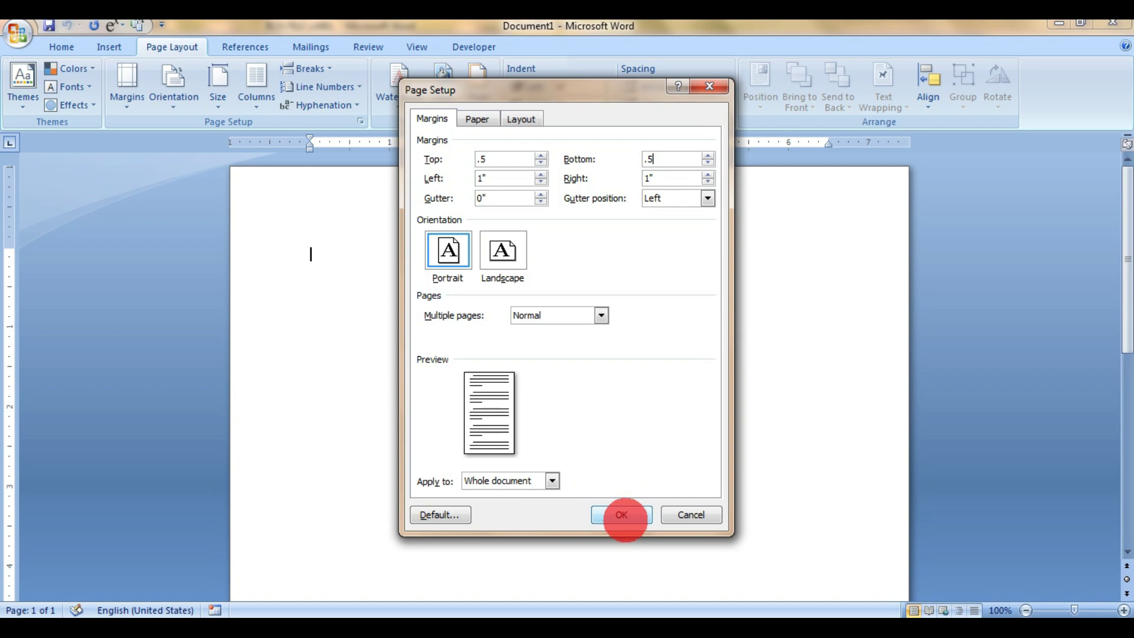
{"action": "left_click", "coordinate": [622, 516]}
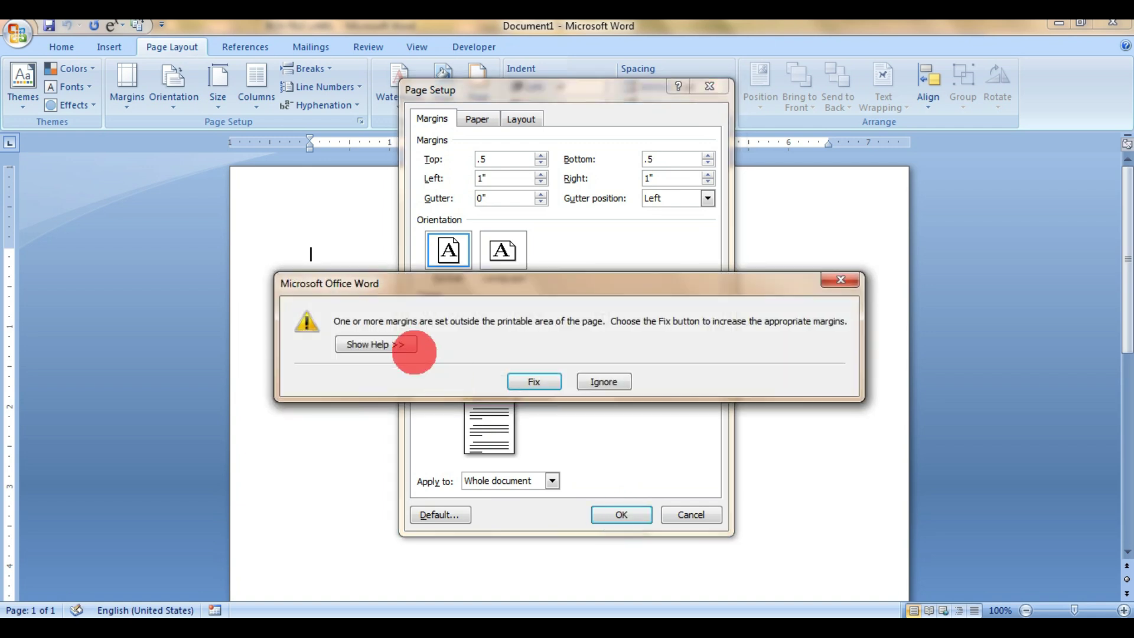
{"action": "left_click", "coordinate": [532, 379]}
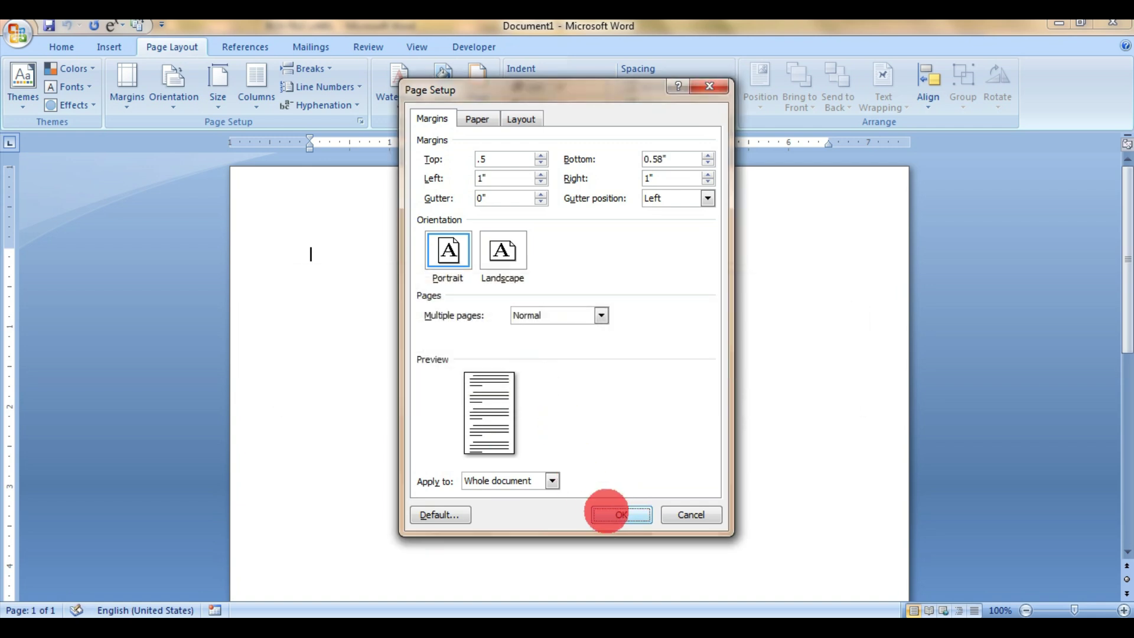
{"action": "left_click", "coordinate": [617, 513]}
{"action": "scroll", "coordinate": [436, 344], "scroll_direction": "down", "scroll_amount": 8}
Step: Copy the RENEWAL OF C.B.S.E label text box from the BOX FILE LABEL document
{"action": "scroll", "coordinate": [414, 348], "scroll_direction": "down", "scroll_amount": 2}
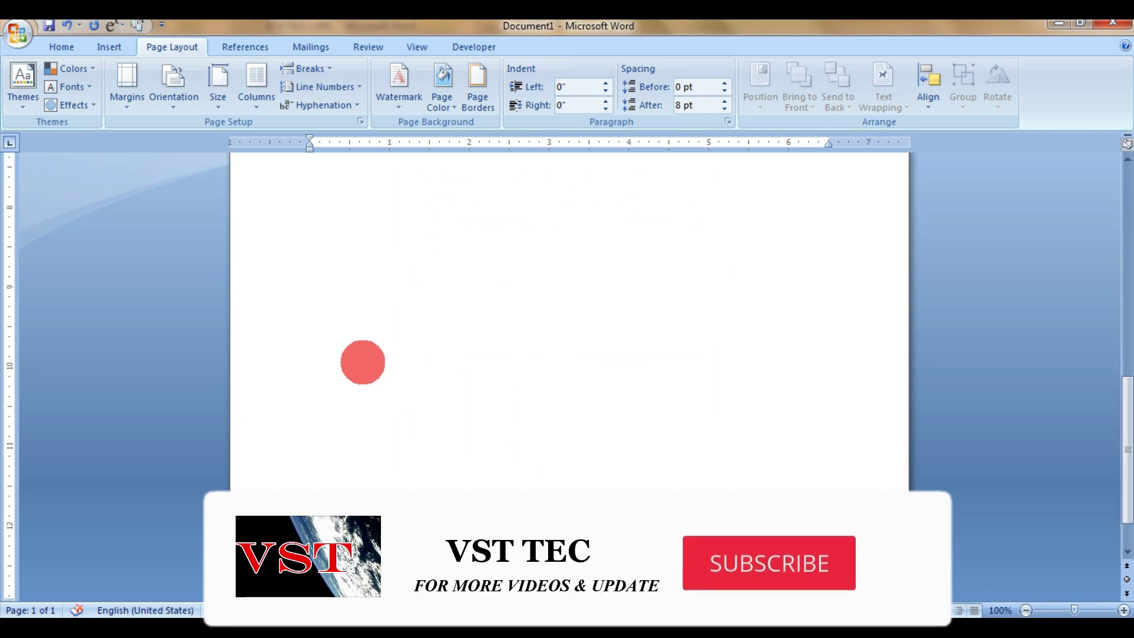
{"action": "scroll", "coordinate": [359, 349], "scroll_direction": "down", "scroll_amount": 2}
{"action": "scroll", "coordinate": [567, 325], "scroll_direction": "down", "scroll_amount": 5}
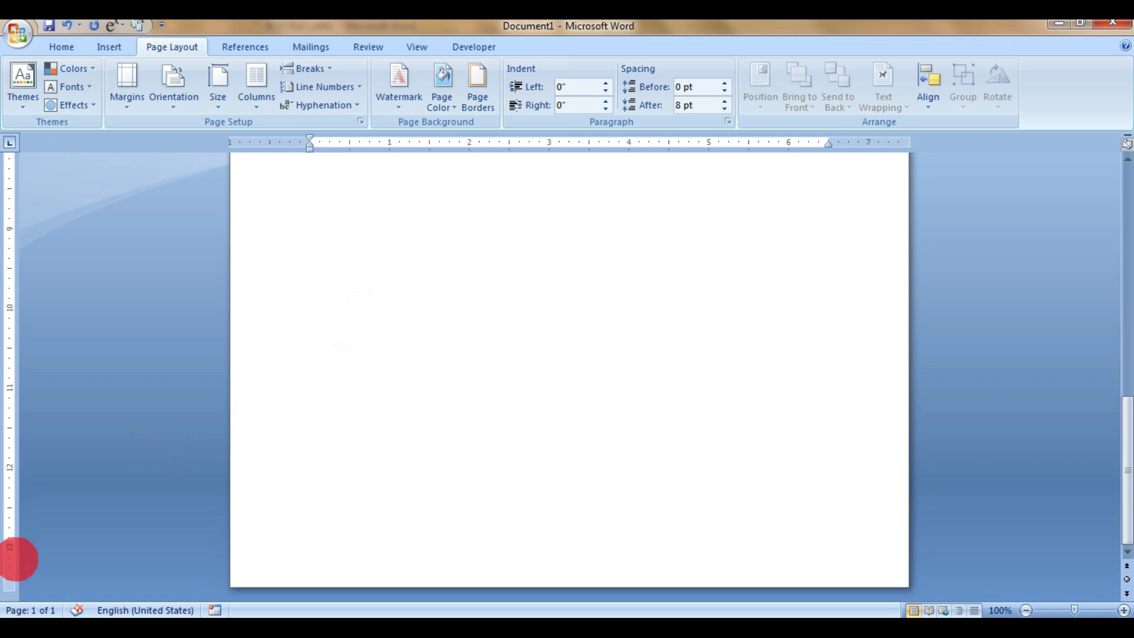
{"action": "scroll", "coordinate": [555, 392], "scroll_direction": "up", "scroll_amount": 3}
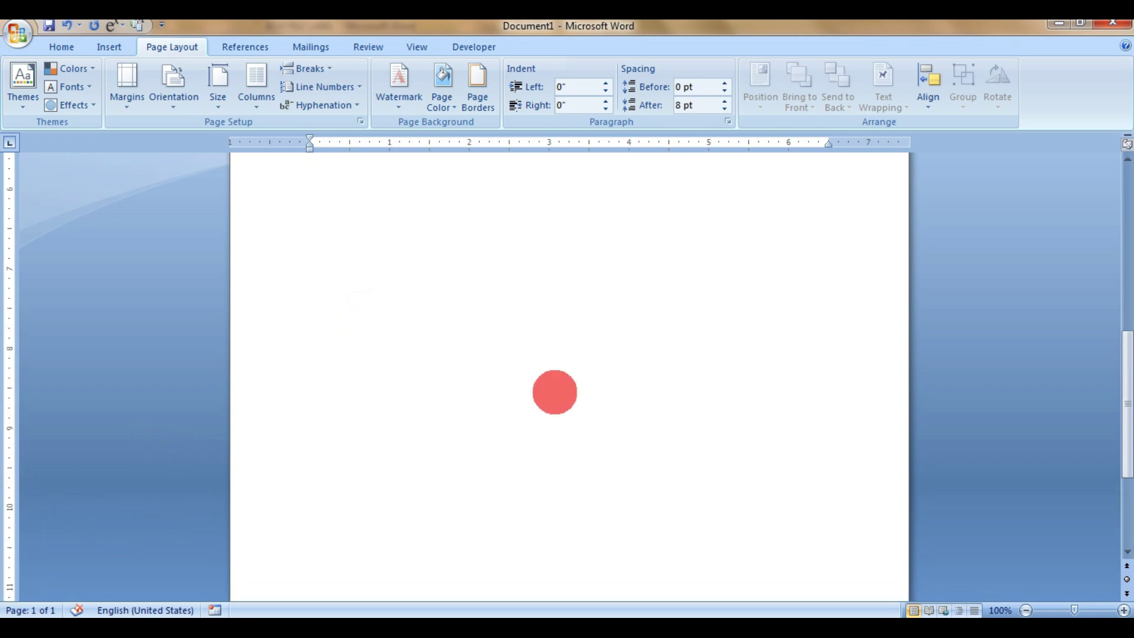
{"action": "scroll", "coordinate": [555, 392], "scroll_direction": "up", "scroll_amount": 3}
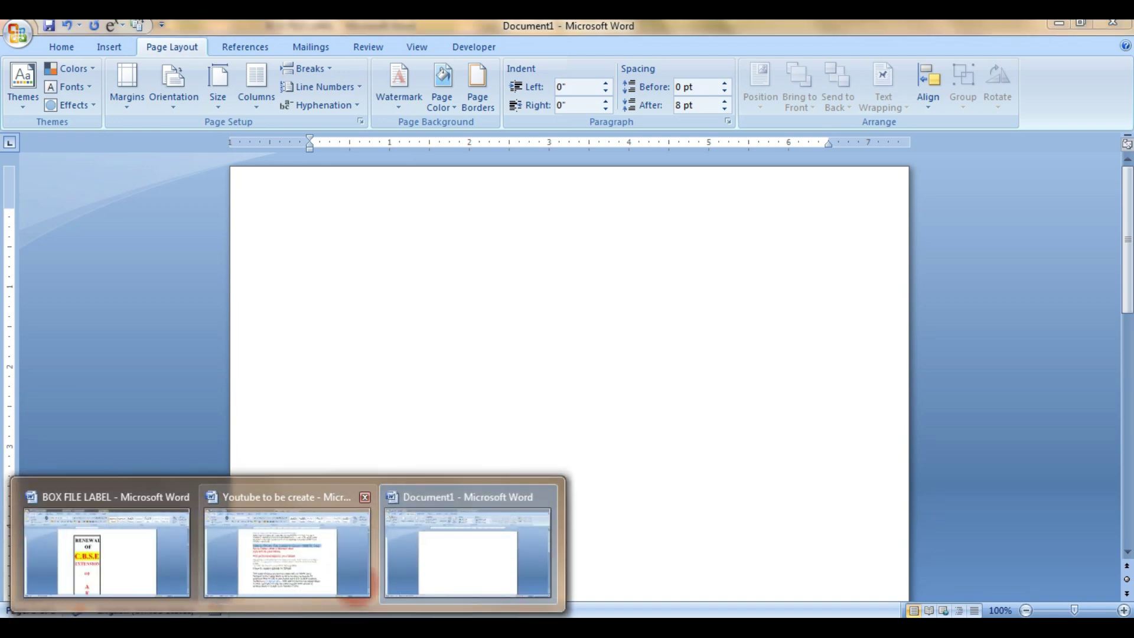
{"action": "left_click", "coordinate": [128, 546]}
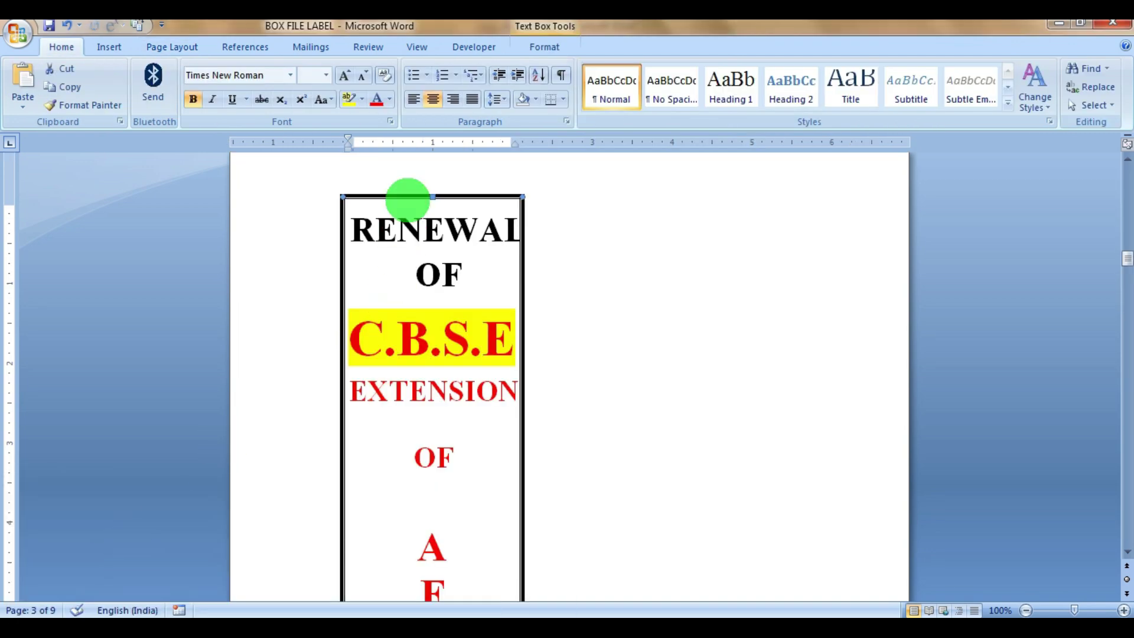
{"action": "right_click", "coordinate": [408, 200]}
{"action": "left_click", "coordinate": [448, 229]}
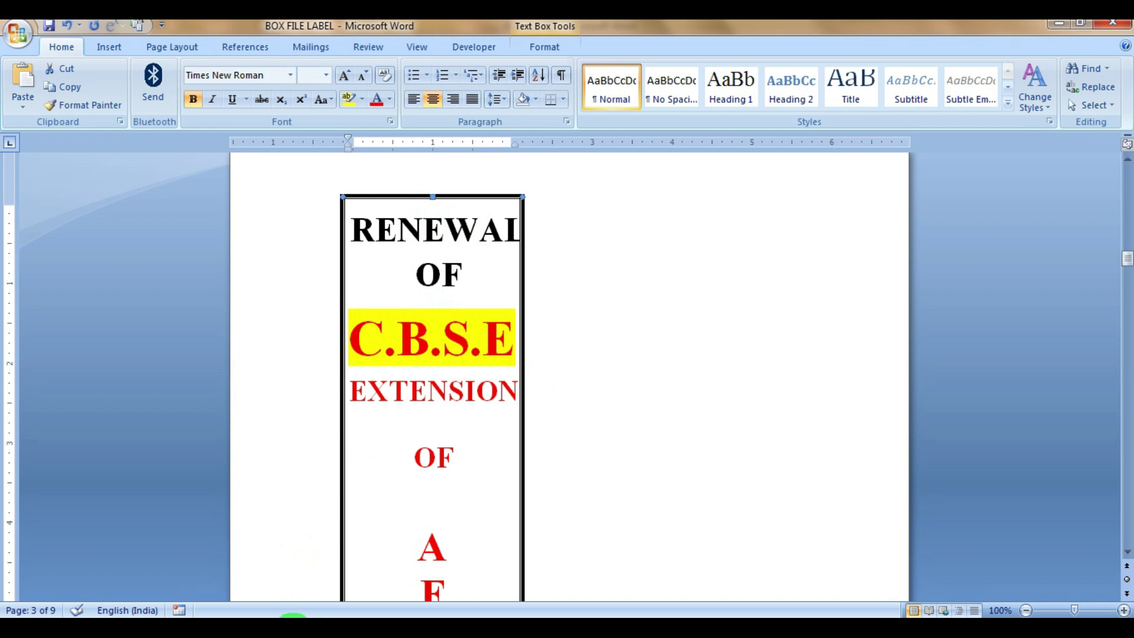
Step: Paste the copied label box onto the blank page of Document1
{"action": "left_click", "coordinate": [467, 552]}
{"action": "right_click", "coordinate": [482, 202]}
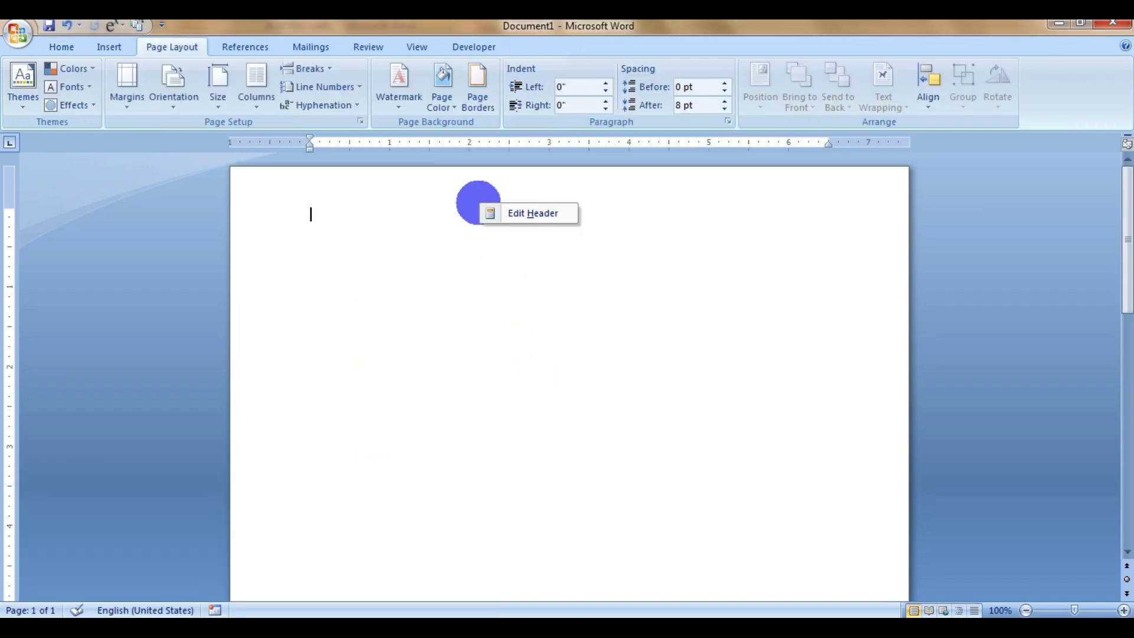
{"action": "right_click", "coordinate": [493, 260]}
{"action": "left_click", "coordinate": [534, 306]}
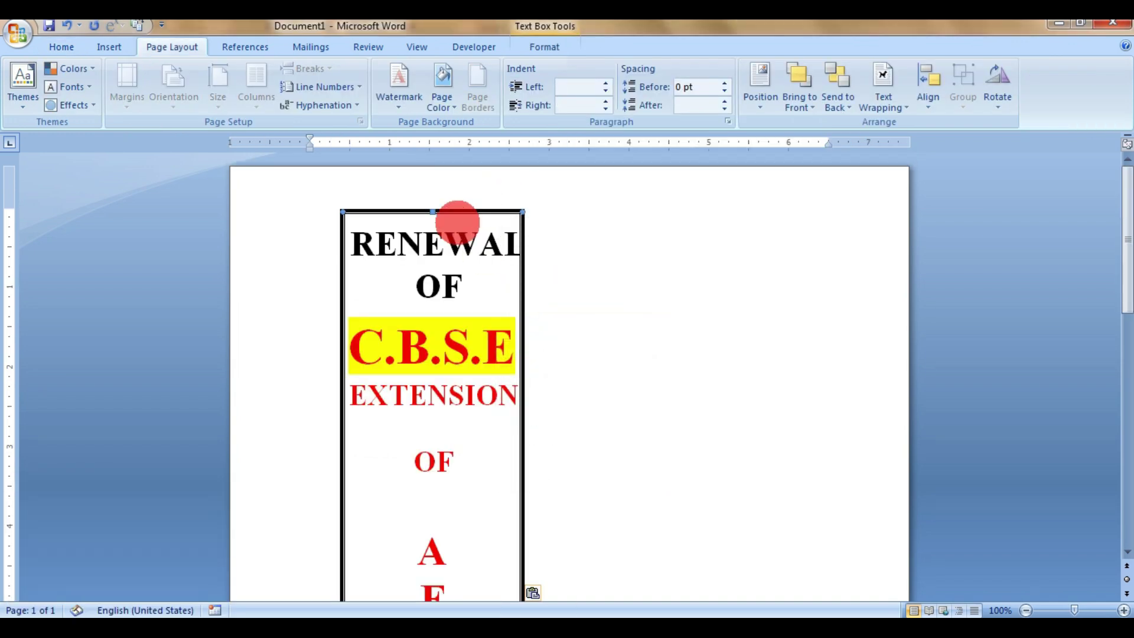
{"action": "left_click", "coordinate": [628, 321]}
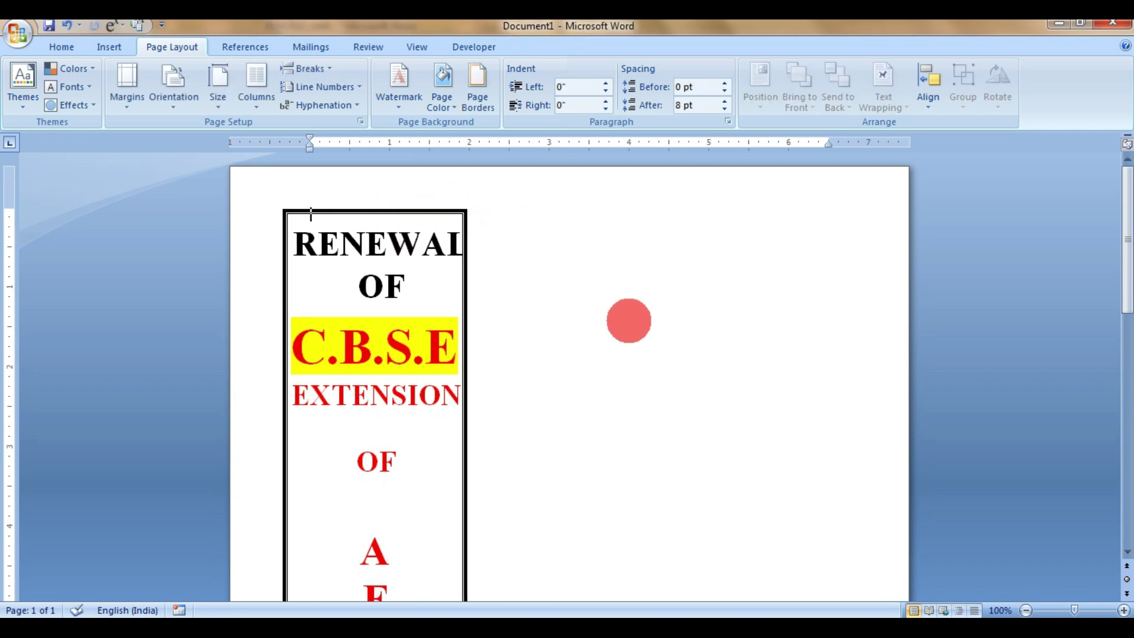
{"action": "scroll", "coordinate": [632, 325], "scroll_direction": "down", "scroll_amount": 10}
{"action": "scroll", "coordinate": [635, 332], "scroll_direction": "down", "scroll_amount": 7}
{"action": "scroll", "coordinate": [585, 336], "scroll_direction": "up", "scroll_amount": 10}
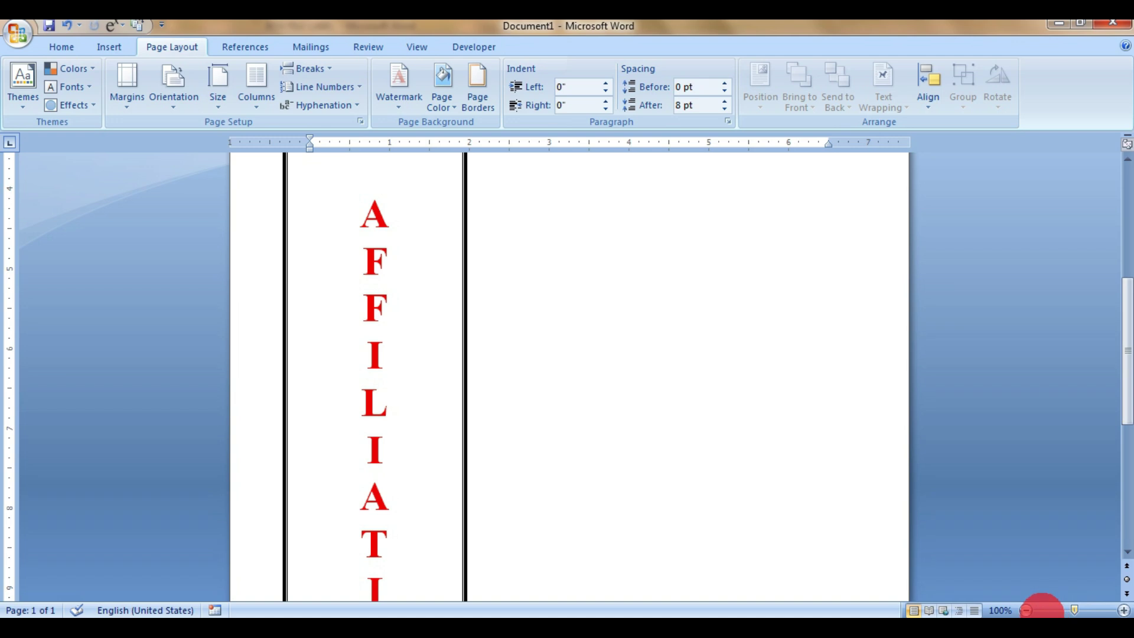
{"action": "scroll", "coordinate": [423, 461], "scroll_direction": "up", "scroll_amount": 2}
{"action": "scroll", "coordinate": [423, 461], "scroll_direction": "up", "scroll_amount": 8}
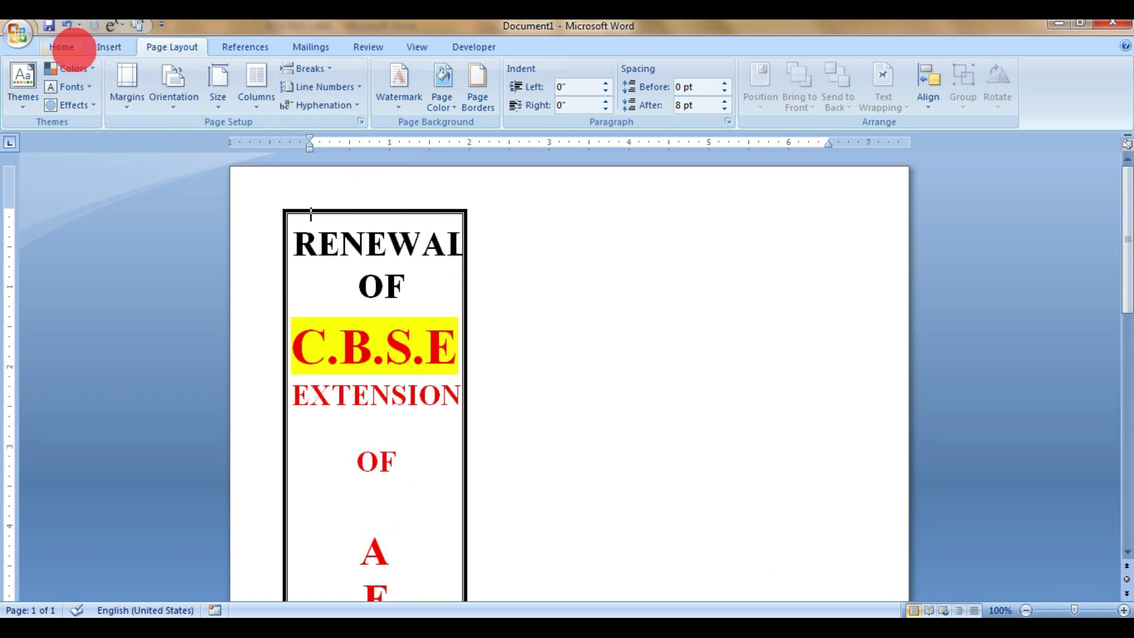
Step: Draw a tall text box from the Shapes gallery to the right of the pasted label
{"action": "left_click", "coordinate": [116, 49]}
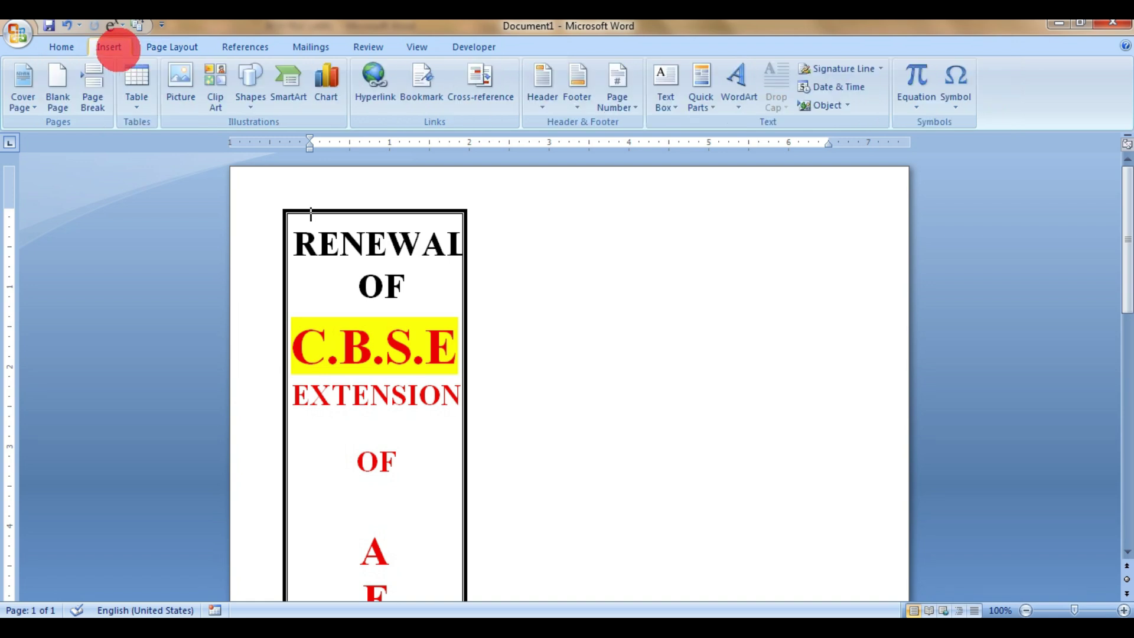
{"action": "left_click", "coordinate": [251, 84]}
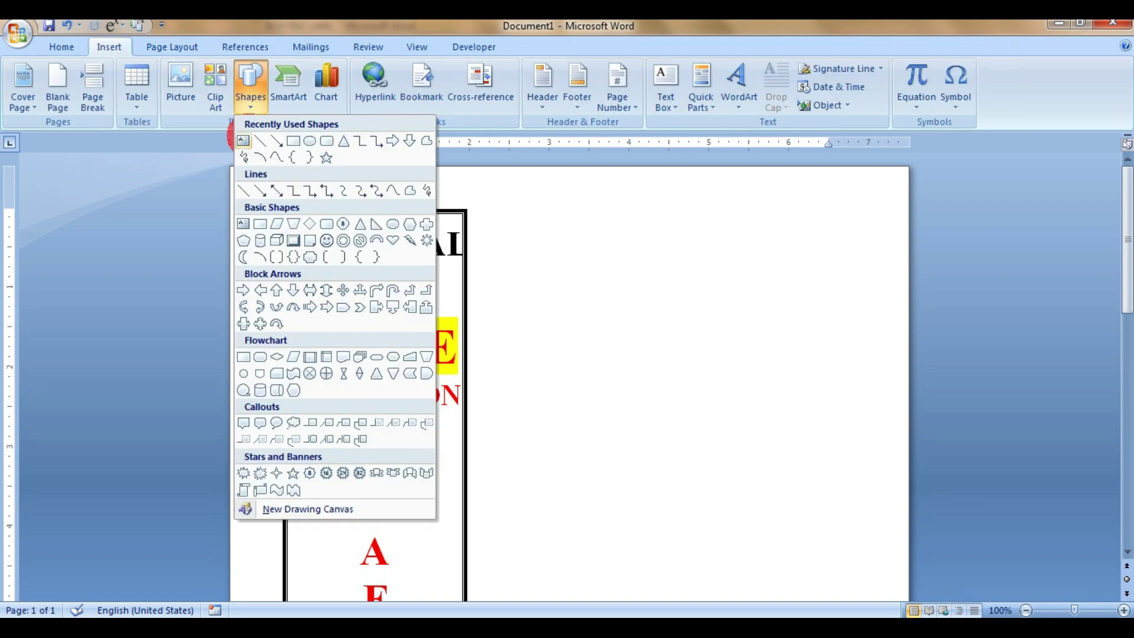
{"action": "left_click", "coordinate": [243, 140]}
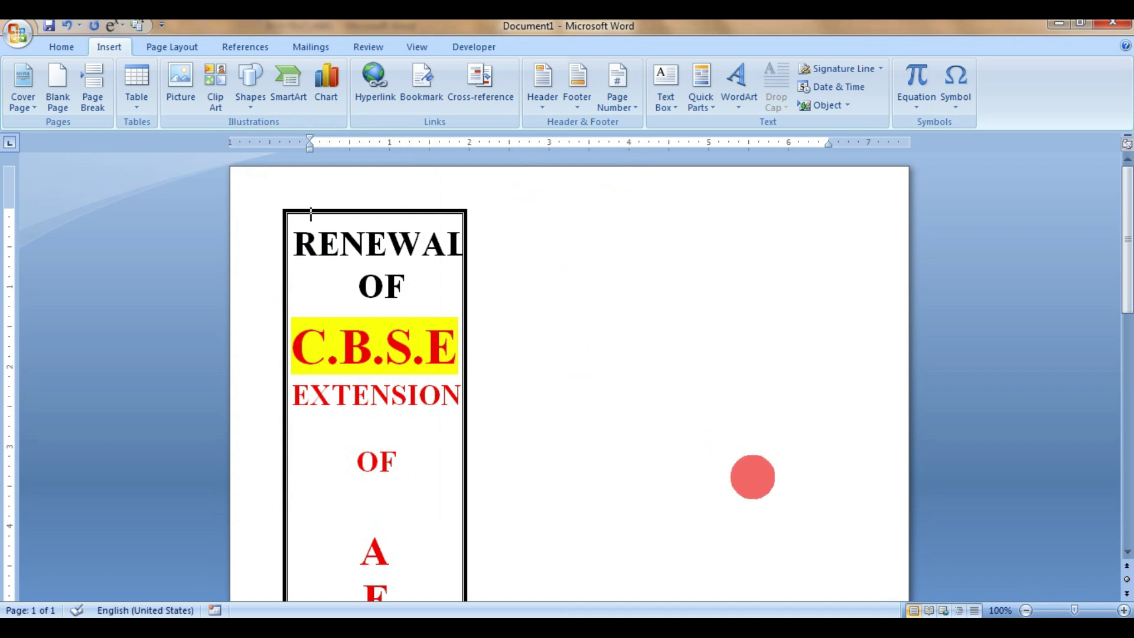
{"action": "scroll", "coordinate": [721, 534], "scroll_direction": "down", "scroll_amount": 8}
{"action": "left_click_drag", "start_coordinate": [709, 596], "coordinate": [689, 481]}
{"action": "scroll", "coordinate": [772, 434], "scroll_direction": "up", "scroll_amount": 7}
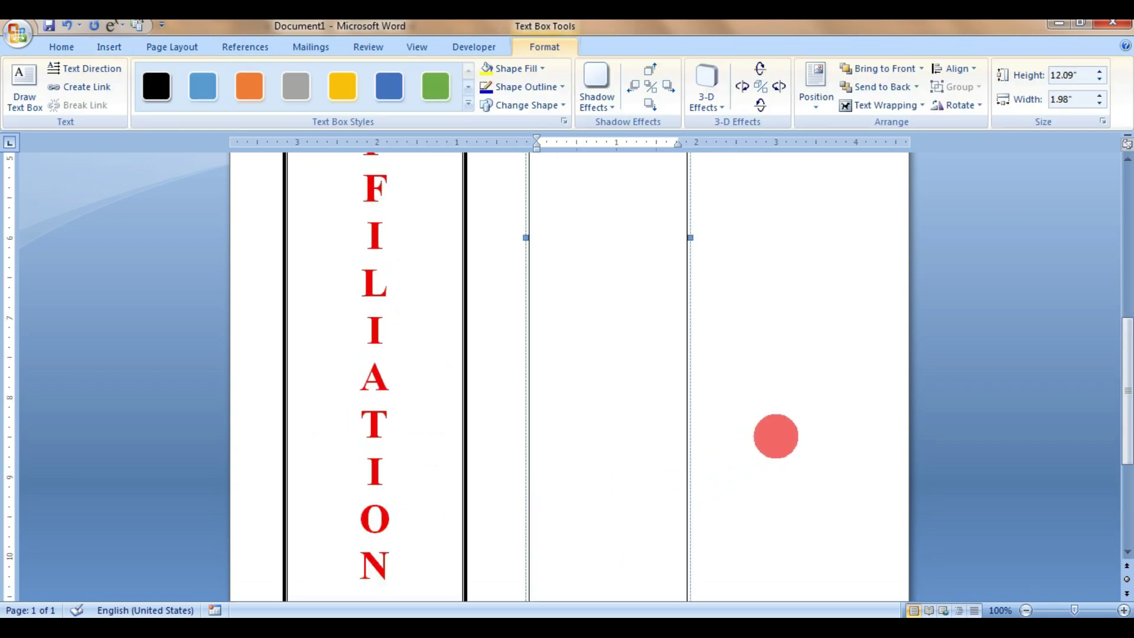
{"action": "scroll", "coordinate": [773, 435], "scroll_direction": "up", "scroll_amount": 10}
{"action": "scroll", "coordinate": [773, 434], "scroll_direction": "up", "scroll_amount": 2}
{"action": "left_click", "coordinate": [636, 219]}
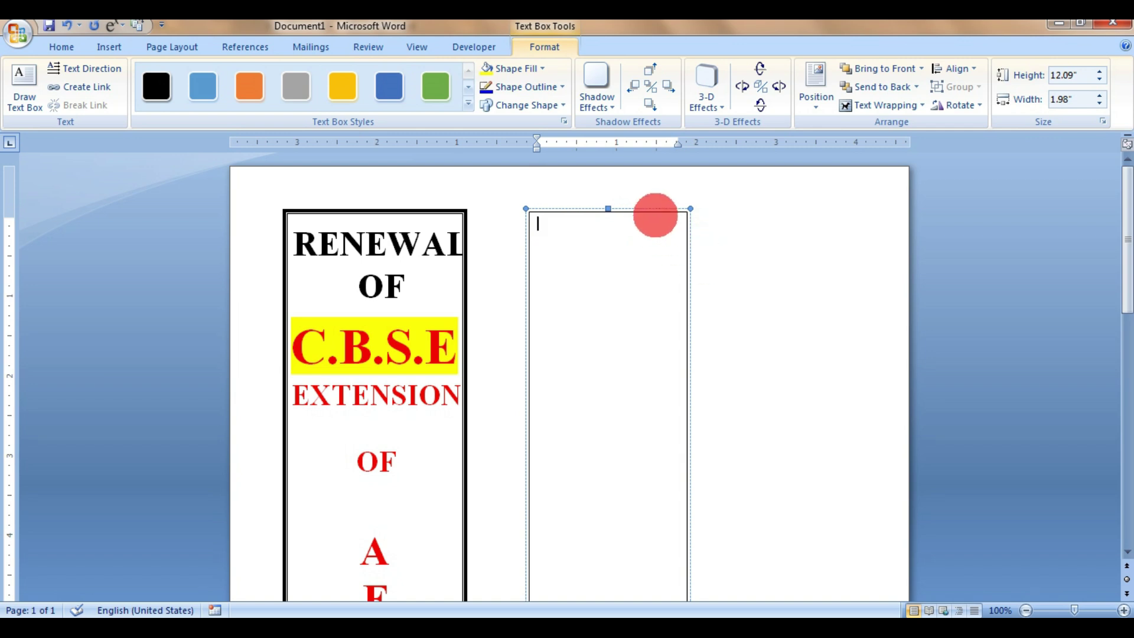
Step: Resize the new text box to 2.25 inches wide and 12.1 inches tall
{"action": "right_click", "coordinate": [655, 215]}
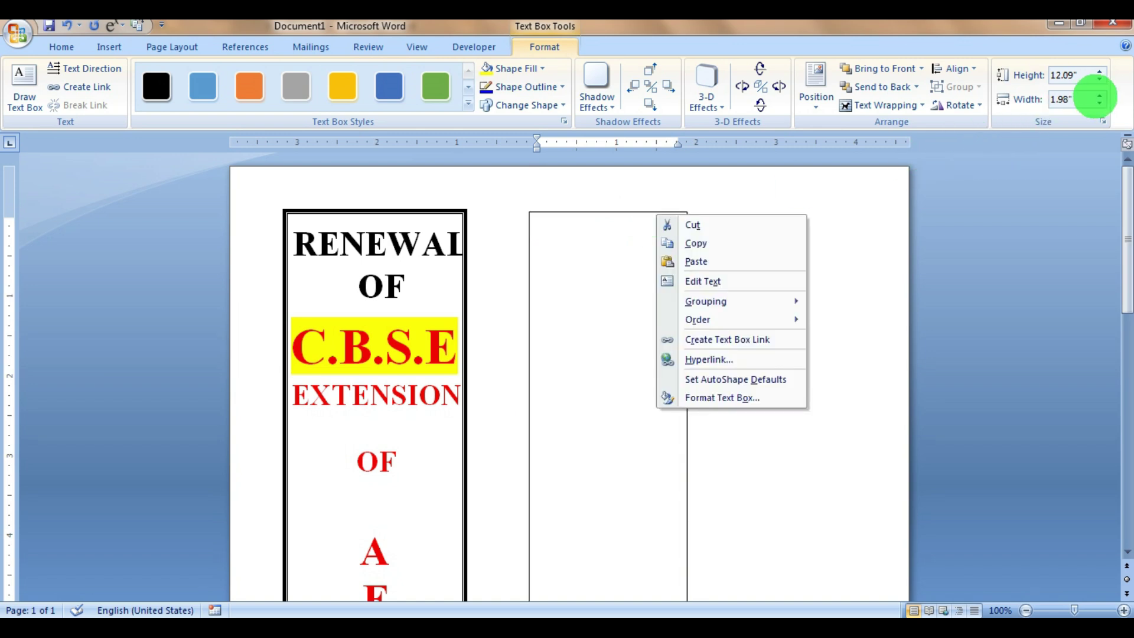
{"action": "left_click", "coordinate": [1067, 103]}
{"action": "type", "text": "2.25"}
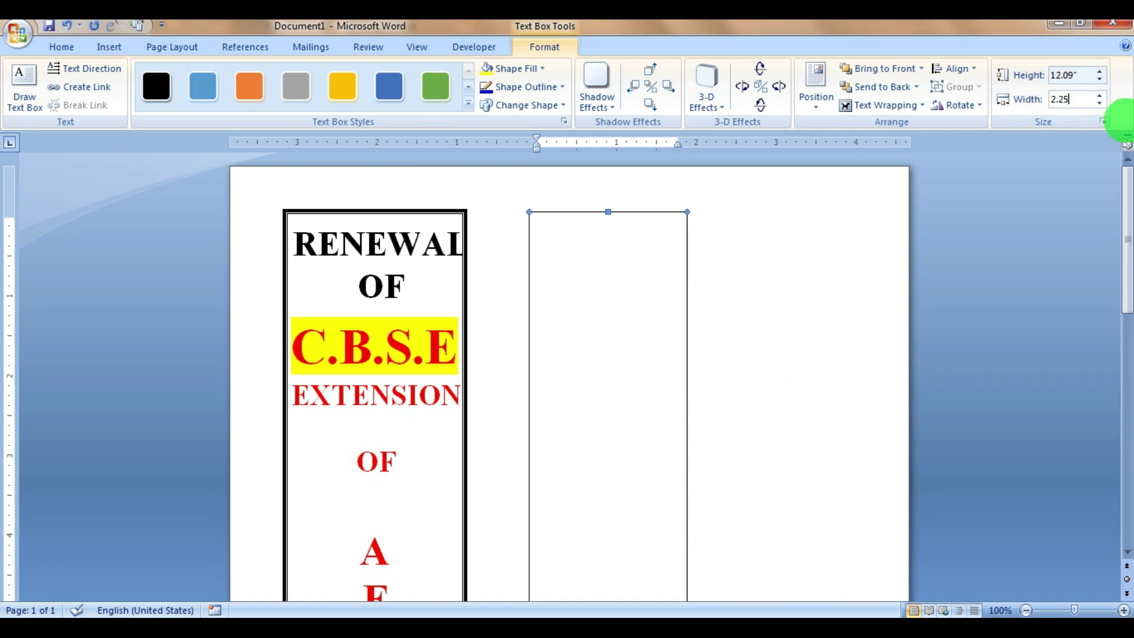
{"action": "key", "text": "Return"}
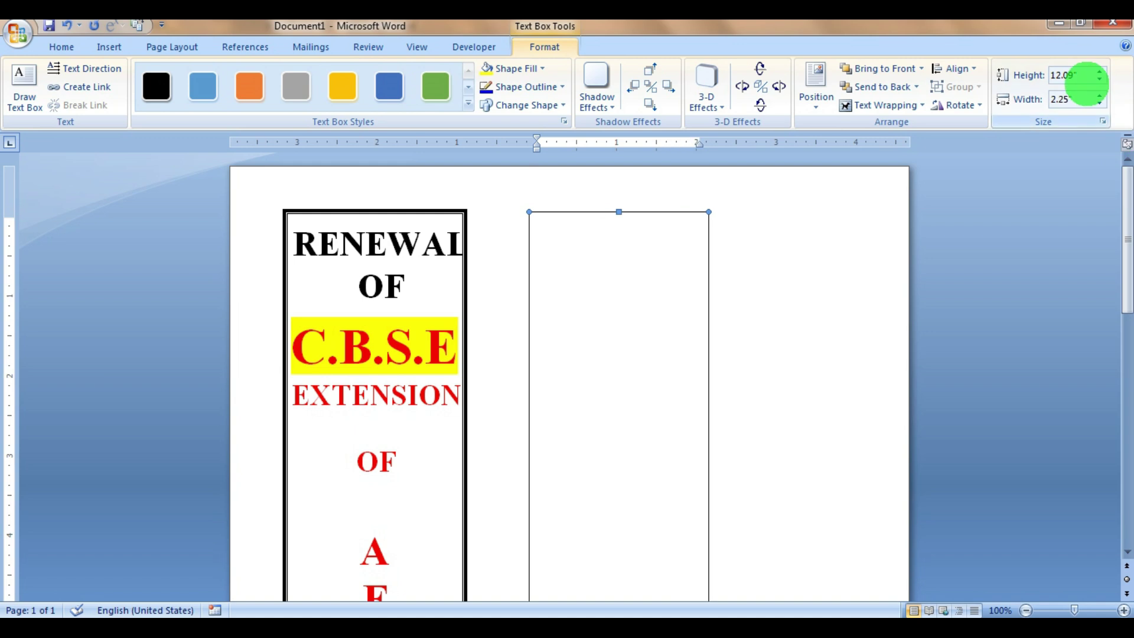
{"action": "left_click", "coordinate": [1086, 75]}
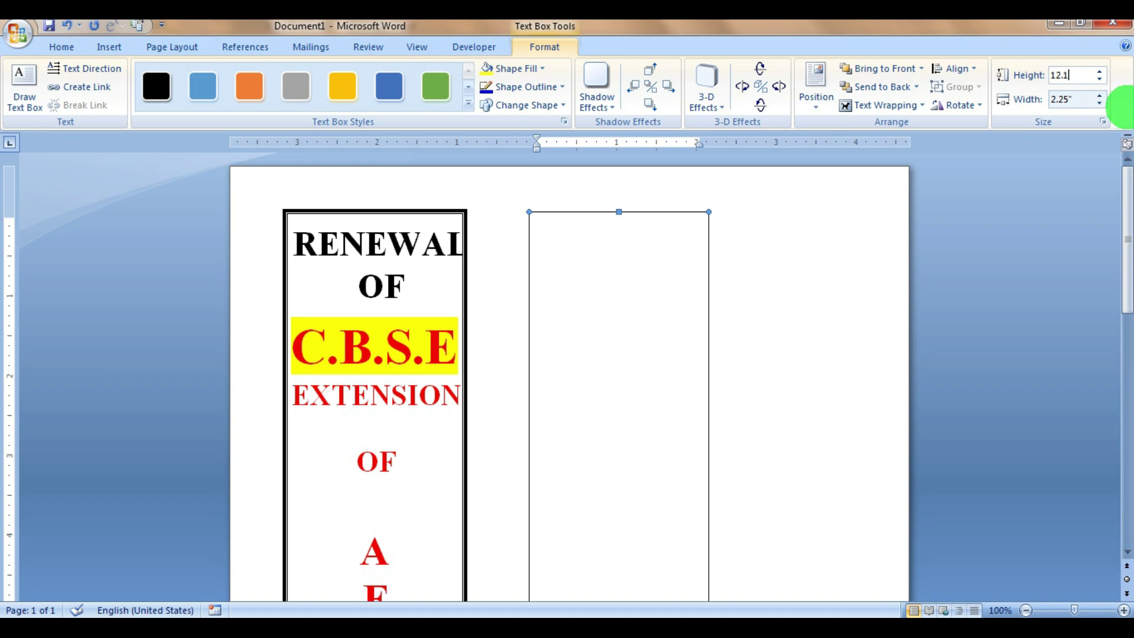
{"action": "left_click", "coordinate": [861, 360]}
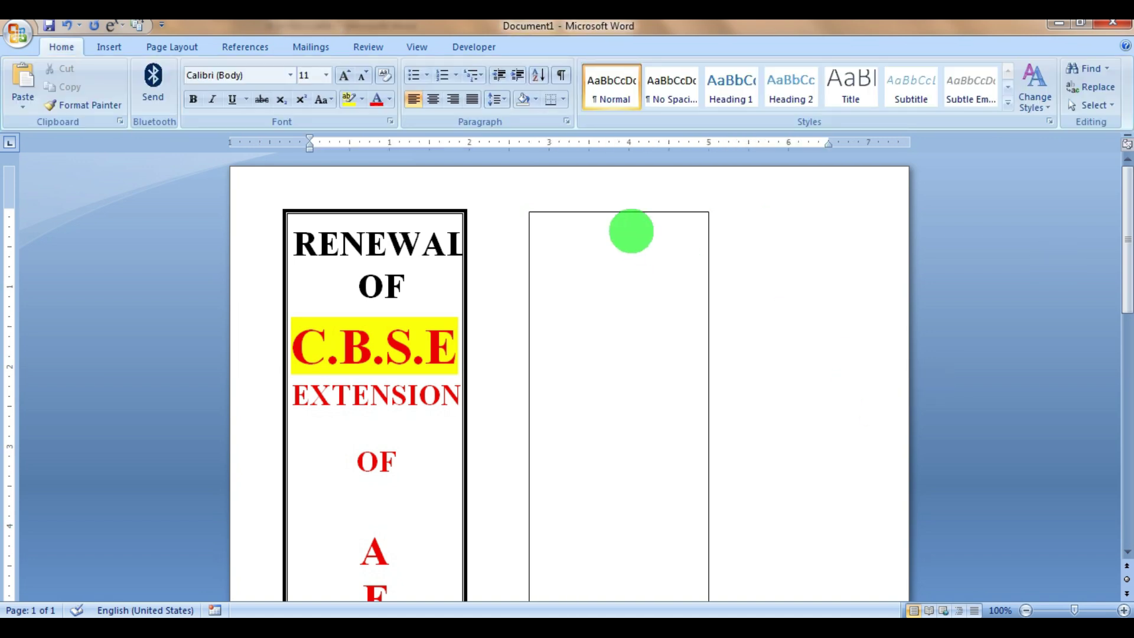
{"action": "left_click", "coordinate": [634, 234]}
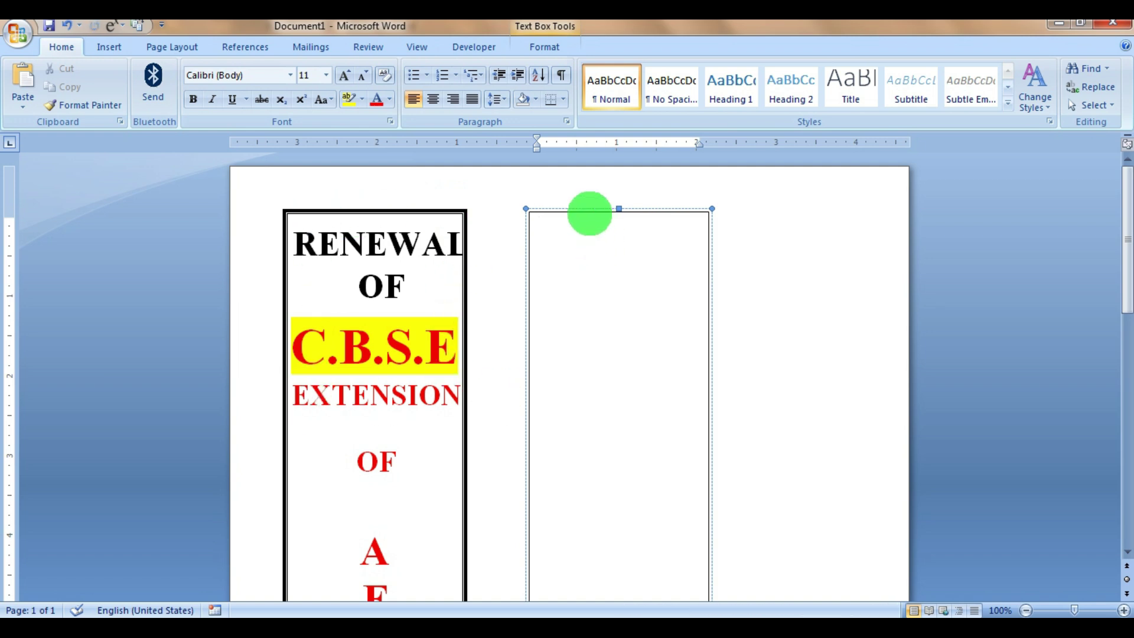
Step: Apply a 4½ pt border line style to the new text box in Format Text Box
{"action": "right_click", "coordinate": [589, 213]}
{"action": "right_click", "coordinate": [590, 213]}
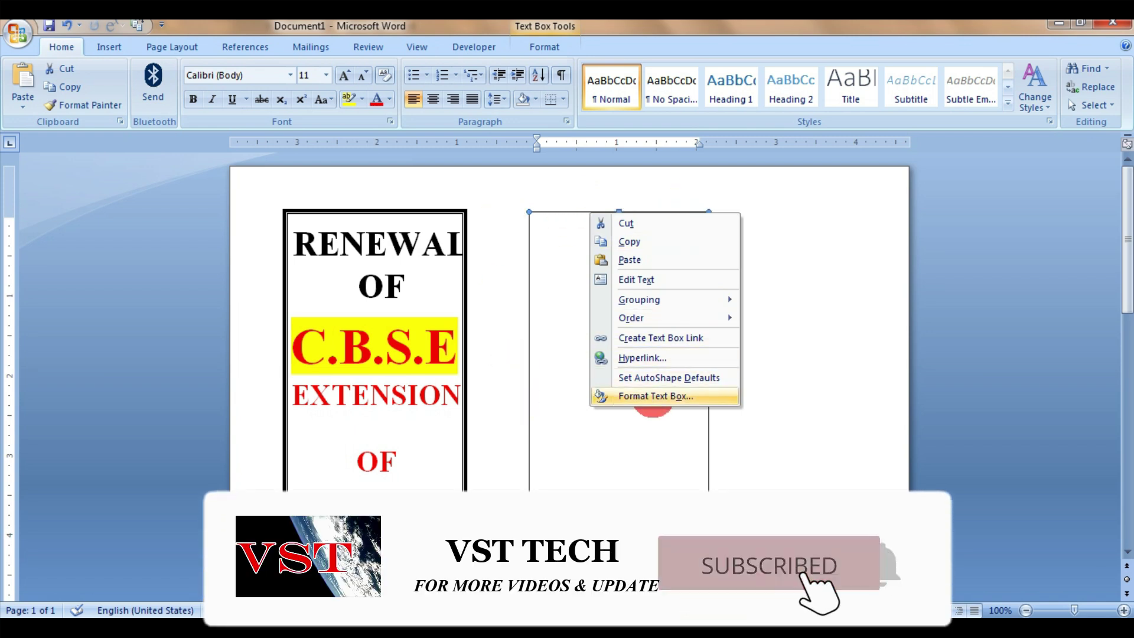
{"action": "left_click", "coordinate": [653, 397]}
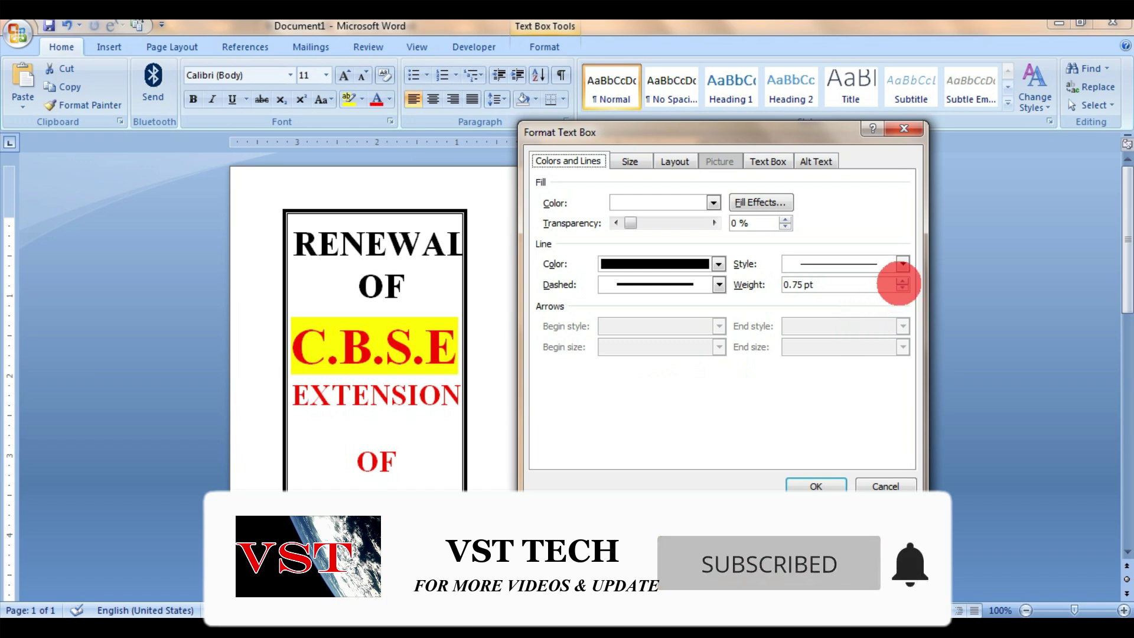
{"action": "left_click", "coordinate": [902, 264]}
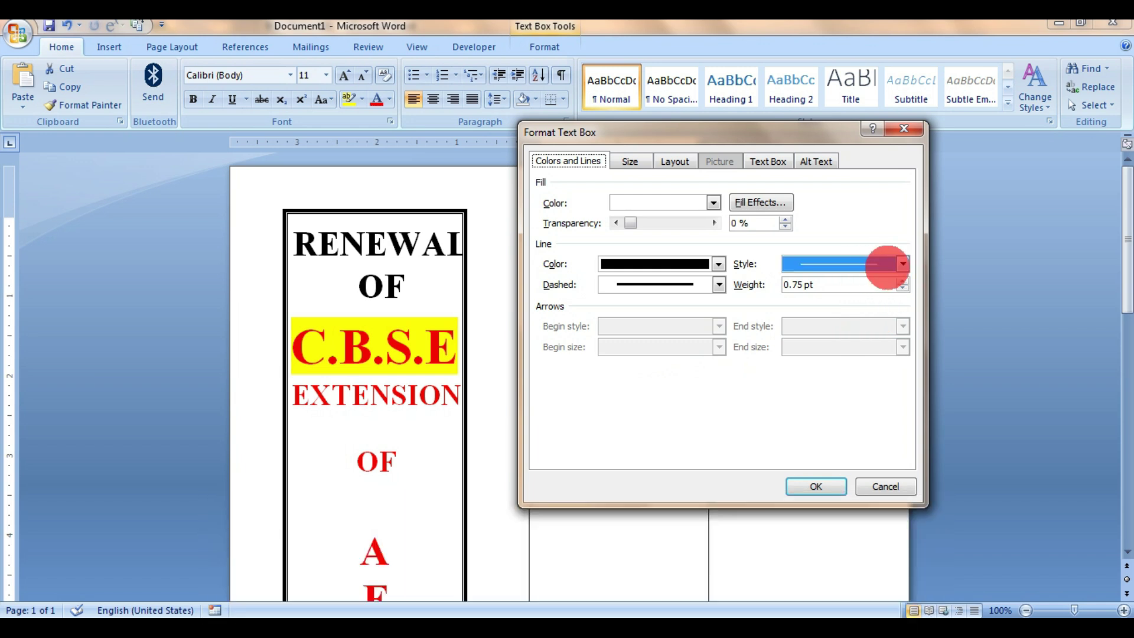
{"action": "left_click", "coordinate": [838, 282]}
{"action": "left_click", "coordinate": [904, 265]}
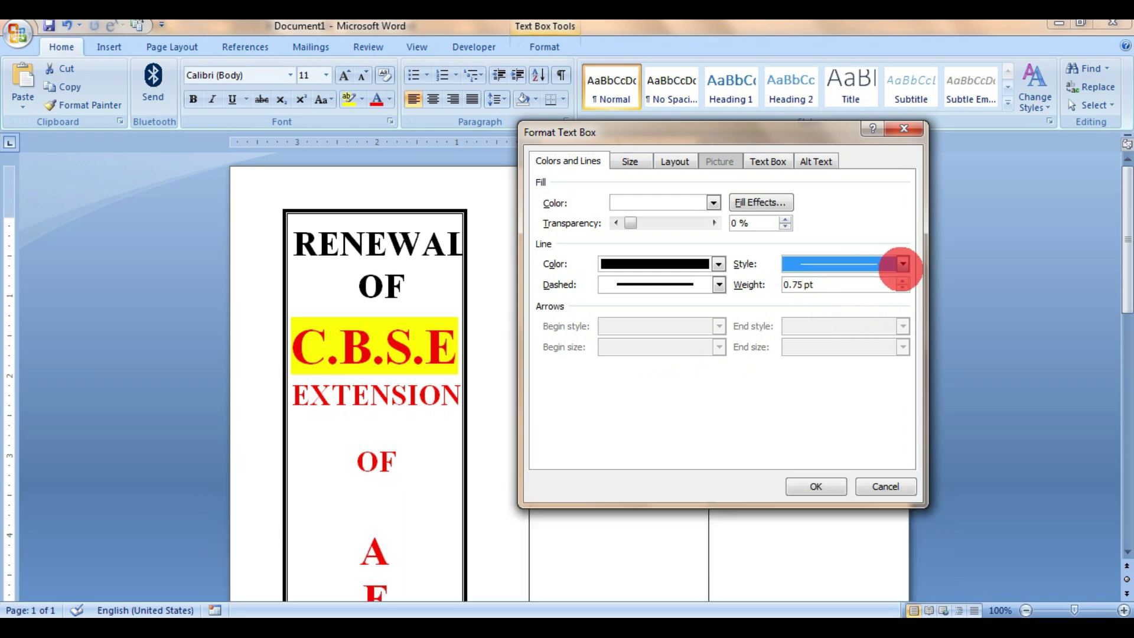
{"action": "left_click", "coordinate": [903, 264]}
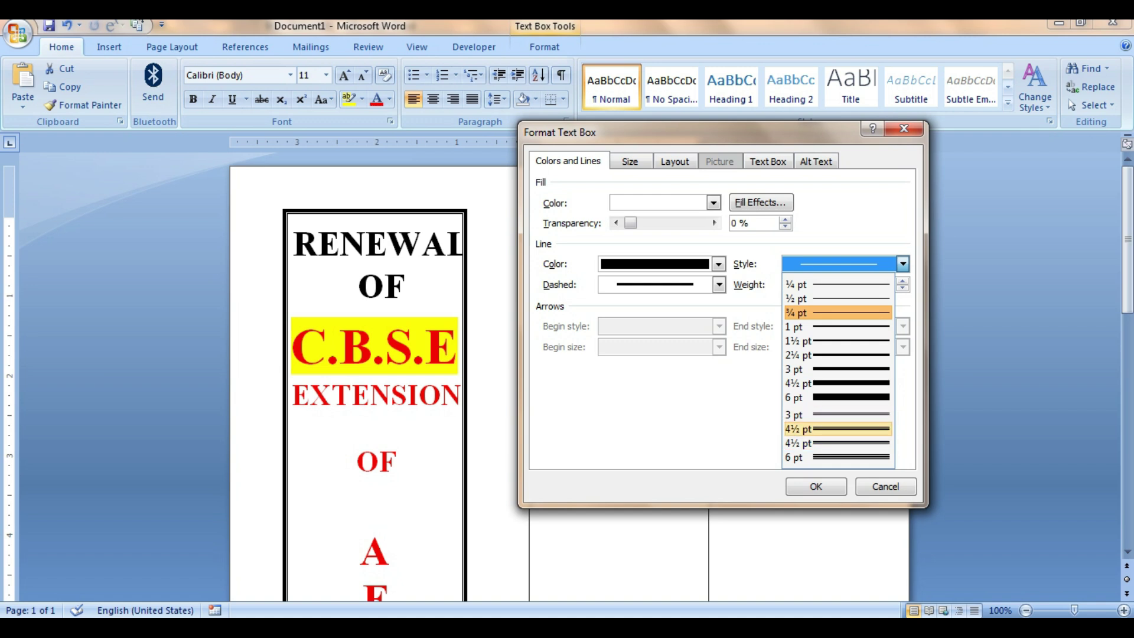
{"action": "left_click", "coordinate": [850, 430]}
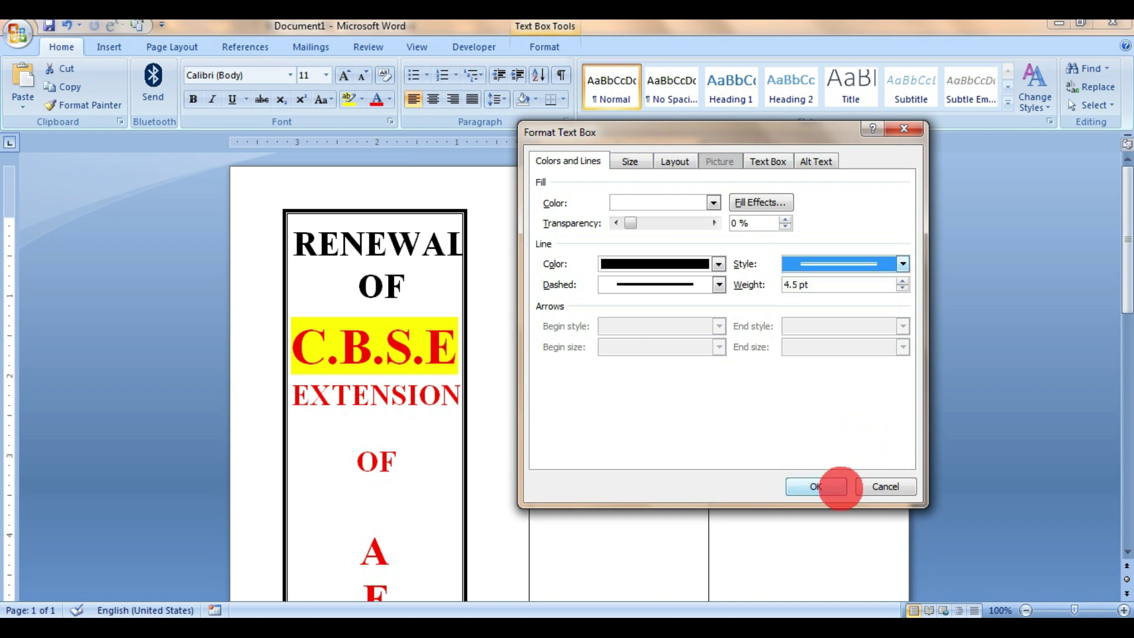
{"action": "left_click", "coordinate": [836, 486]}
{"action": "scroll", "coordinate": [620, 375], "scroll_direction": "down", "scroll_amount": 3}
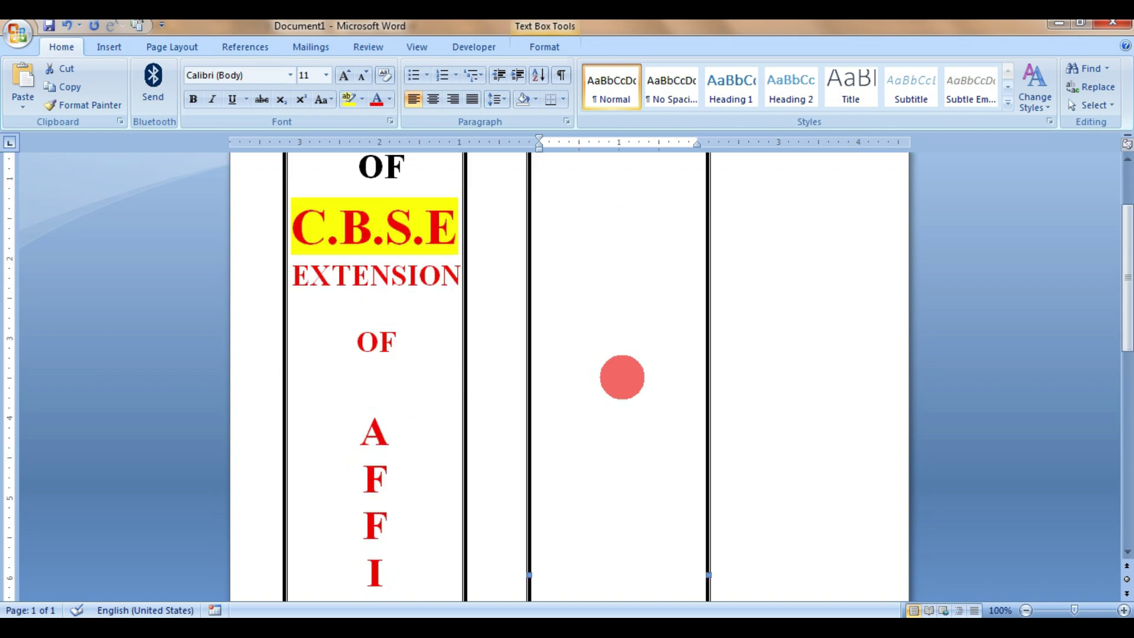
{"action": "scroll", "coordinate": [628, 379], "scroll_direction": "down", "scroll_amount": 10}
{"action": "scroll", "coordinate": [628, 379], "scroll_direction": "up", "scroll_amount": 3}
{"action": "scroll", "coordinate": [628, 379], "scroll_direction": "up", "scroll_amount": 3}
Step: Set the right text box's font to Times New Roman
{"action": "scroll", "coordinate": [628, 379], "scroll_direction": "up", "scroll_amount": 7}
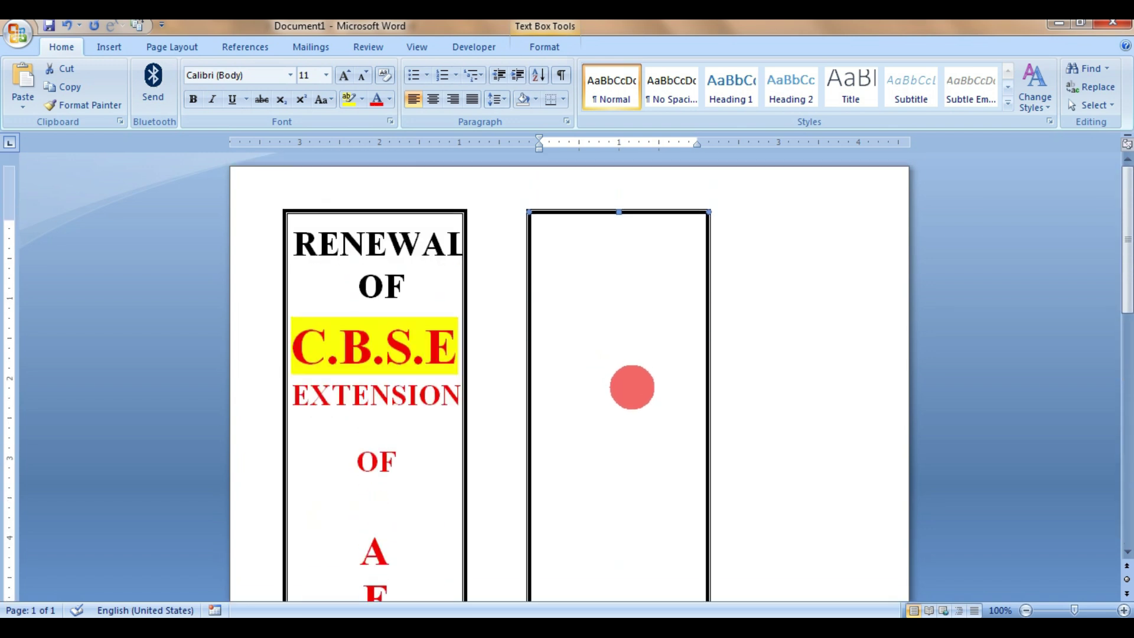
{"action": "left_click", "coordinate": [600, 252]}
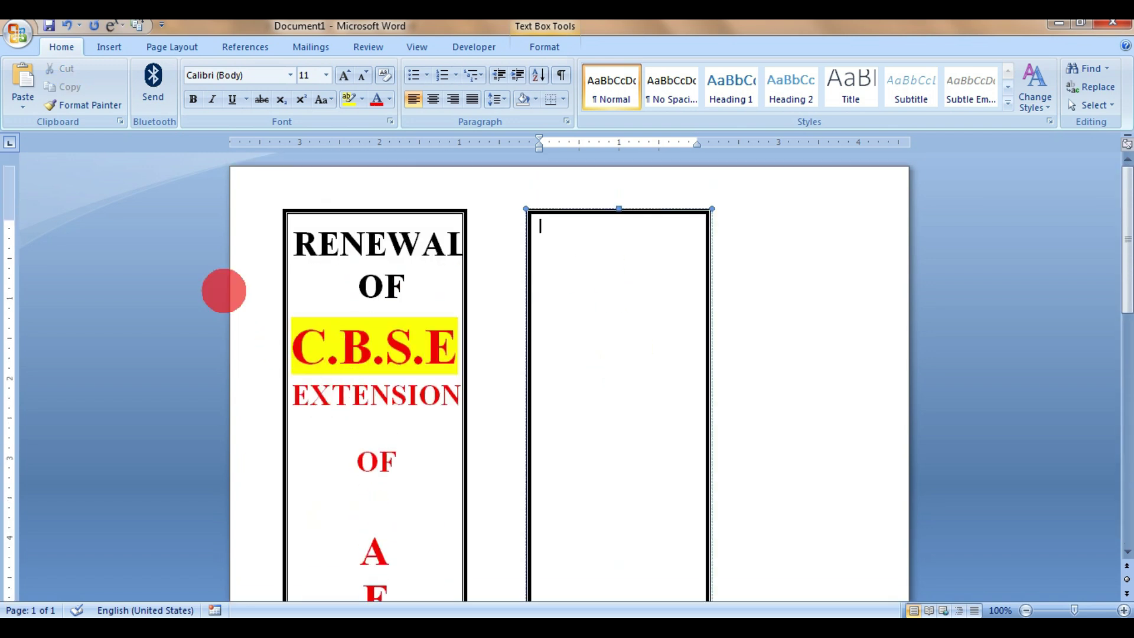
{"action": "left_click", "coordinate": [290, 75]}
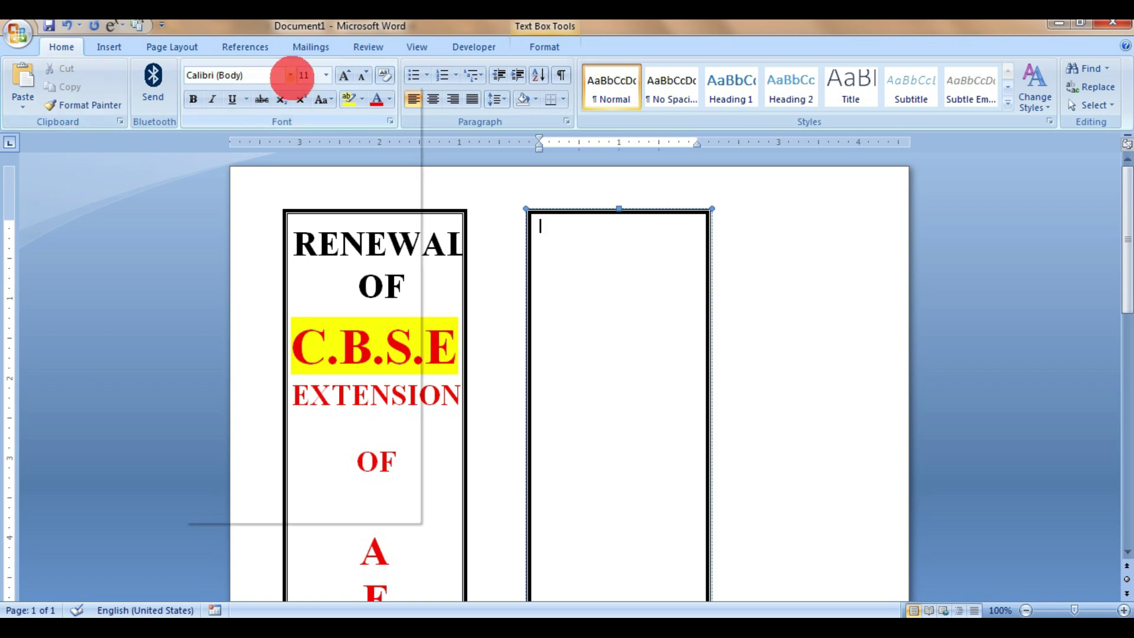
{"action": "left_click", "coordinate": [264, 209]}
{"action": "type", "text": "RENEWAL OF"}
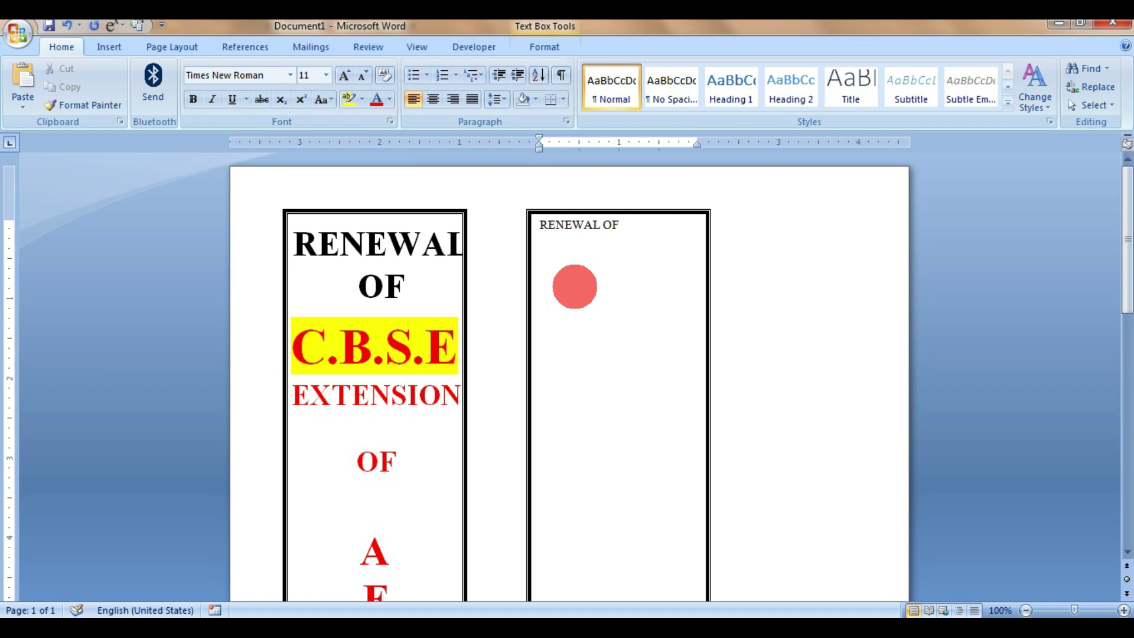
{"action": "left_click", "coordinate": [575, 286]}
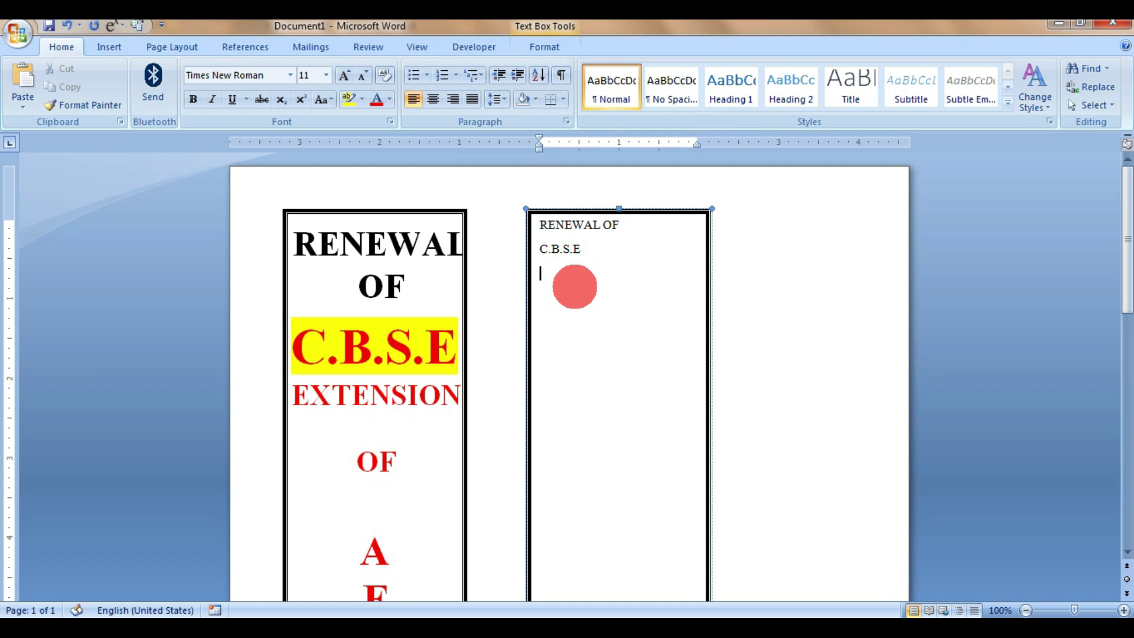
Step: Select the RENEWAL OF C.B.S.E text in the right box and make it bold
{"action": "scroll", "coordinate": [620, 309], "scroll_direction": "down", "scroll_amount": 3}
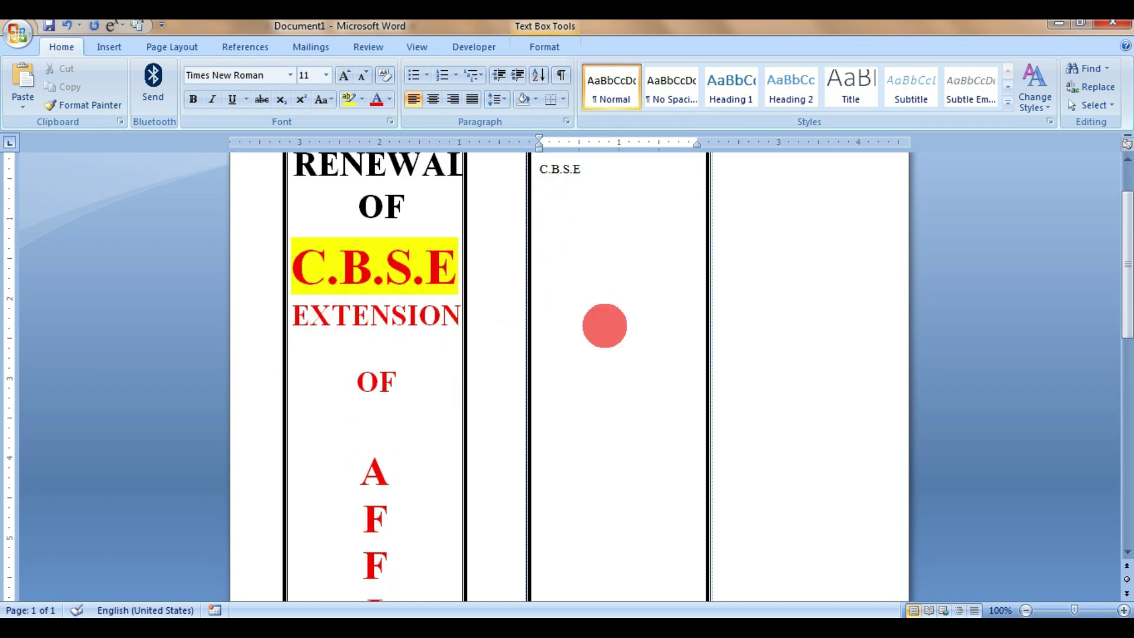
{"action": "scroll", "coordinate": [606, 313], "scroll_direction": "up", "scroll_amount": 3}
{"action": "scroll", "coordinate": [576, 313], "scroll_direction": "down", "scroll_amount": 15}
{"action": "scroll", "coordinate": [581, 340], "scroll_direction": "down", "scroll_amount": 4}
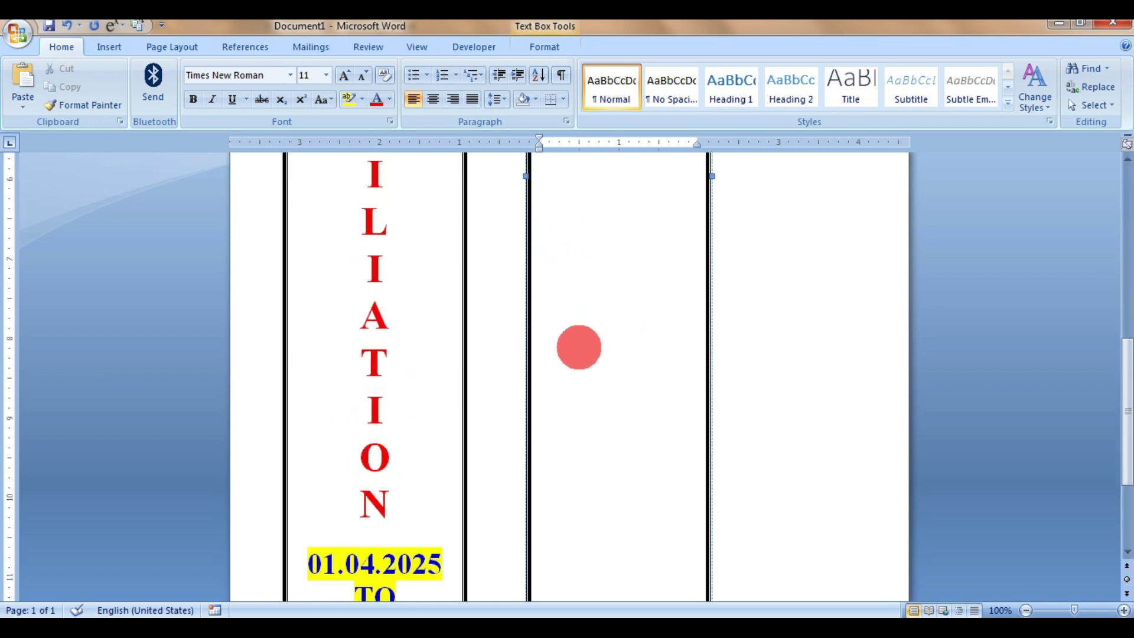
{"action": "scroll", "coordinate": [579, 348], "scroll_direction": "up", "scroll_amount": 16}
{"action": "scroll", "coordinate": [578, 348], "scroll_direction": "up", "scroll_amount": 2}
{"action": "mouse_move", "coordinate": [540, 185]}
{"action": "left_mouse_down"}
{"action": "mouse_move", "coordinate": [619, 187]}
{"action": "mouse_move", "coordinate": [620, 207]}
{"action": "left_mouse_up"}
{"action": "left_click", "coordinate": [193, 100]}
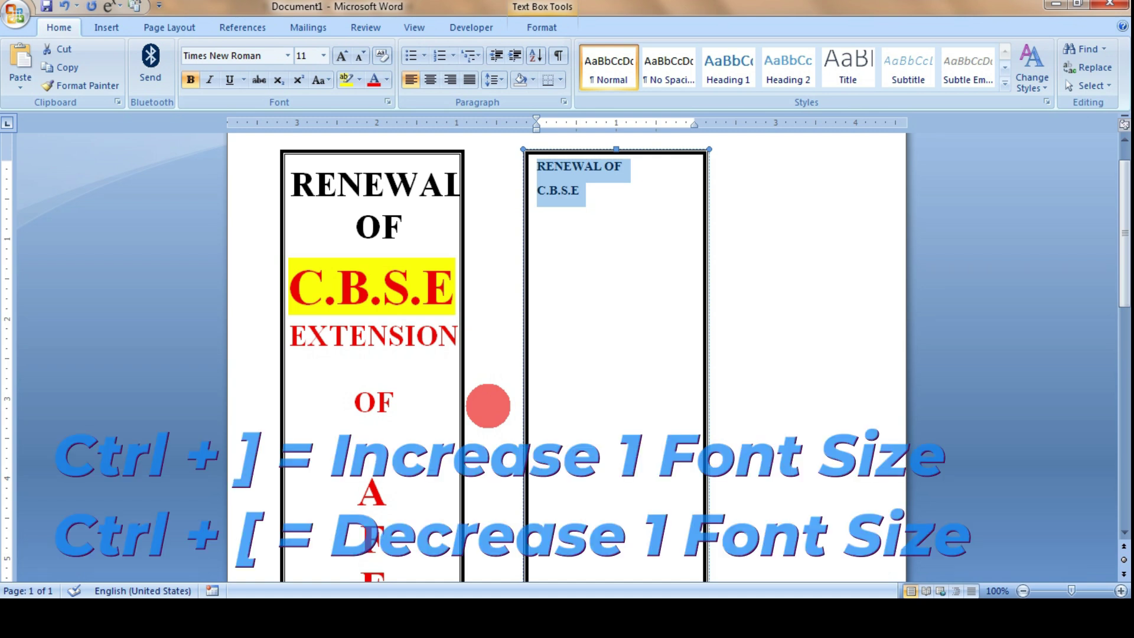
Step: Enlarge the right box's heading text to 27 pt
{"action": "key", "text": "ctrl+bracketright"}
{"action": "key", "text": "ctrl+bracketright"}
{"action": "key", "text": "ctrl+bracketright"}
{"action": "key", "text": "ctrl+bracketright"}
{"action": "key", "text": "ctrl+bracketright"}
{"action": "key", "text": "ctrl+bracketright"}
{"action": "key", "text": "ctrl+bracketright"}
{"action": "key", "text": "ctrl+bracketright"}
{"action": "key", "text": "ctrl+bracketright"}
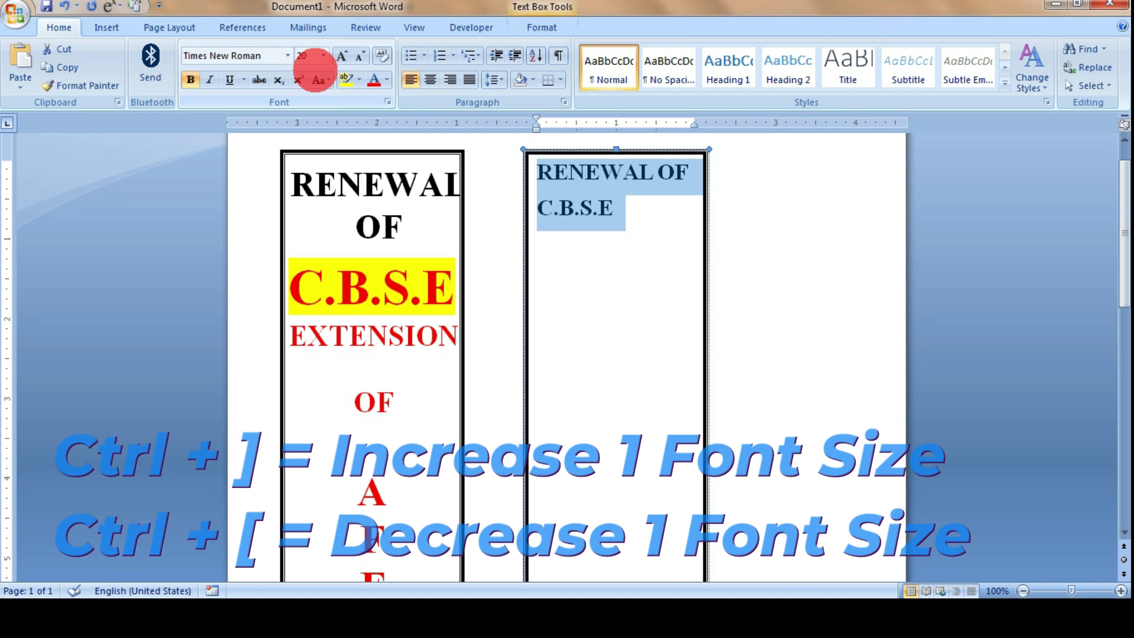
{"action": "key", "text": "ctrl+bracketright"}
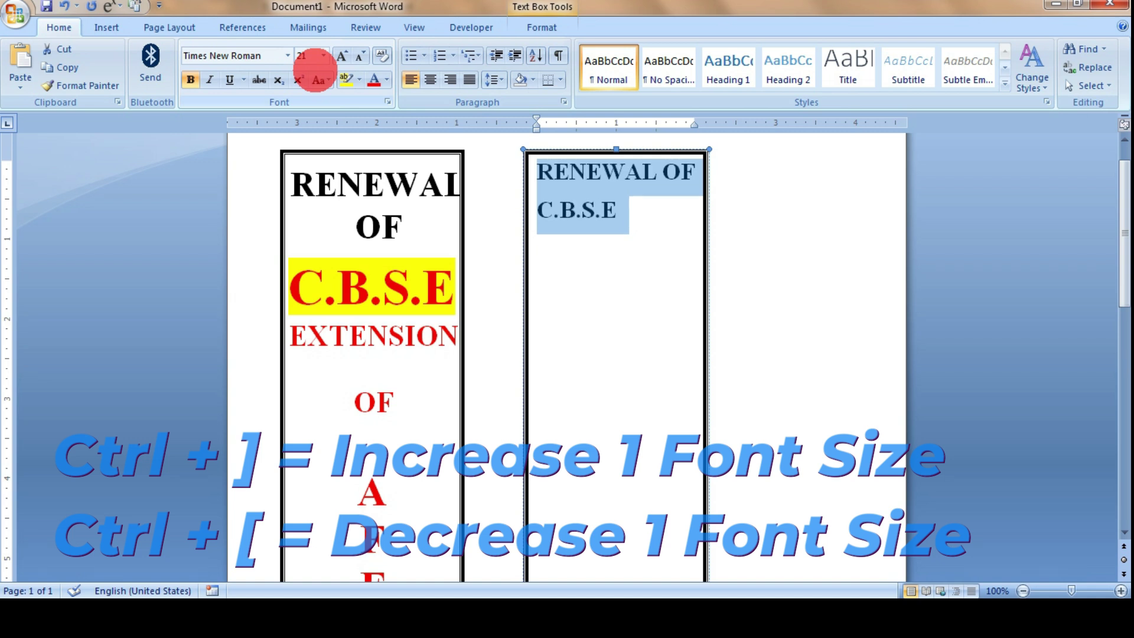
{"action": "key", "text": "ctrl+bracketright"}
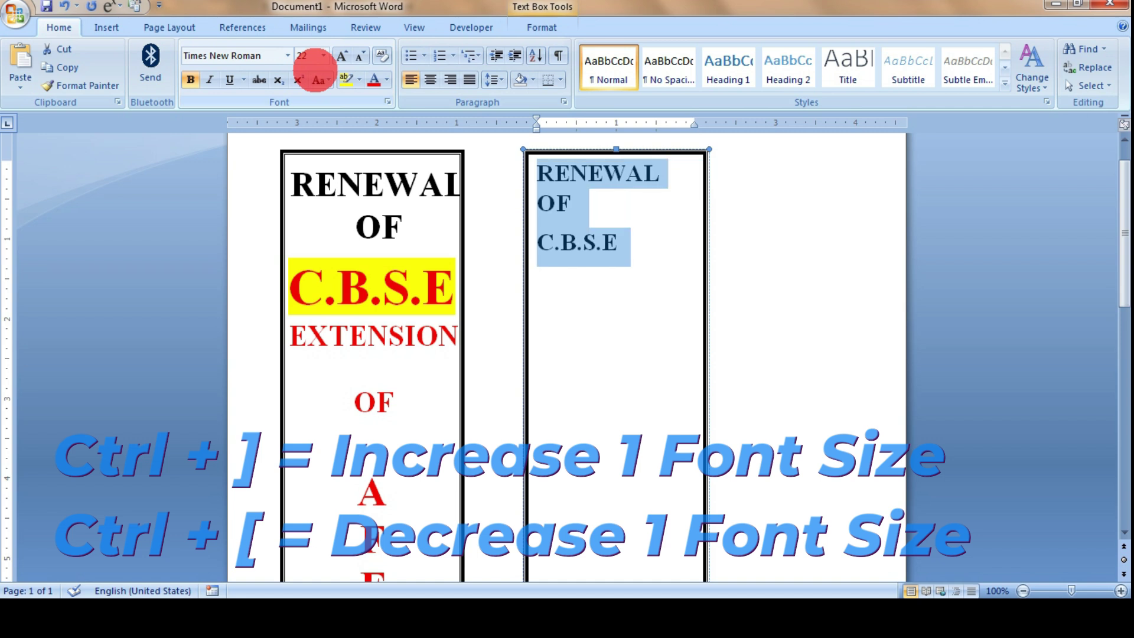
{"action": "key", "text": "ctrl+bracketright"}
{"action": "key", "text": "ctrl+bracketright"}
{"action": "key", "text": "ctrl+bracketright"}
{"action": "key", "text": "ctrl+bracketright"}
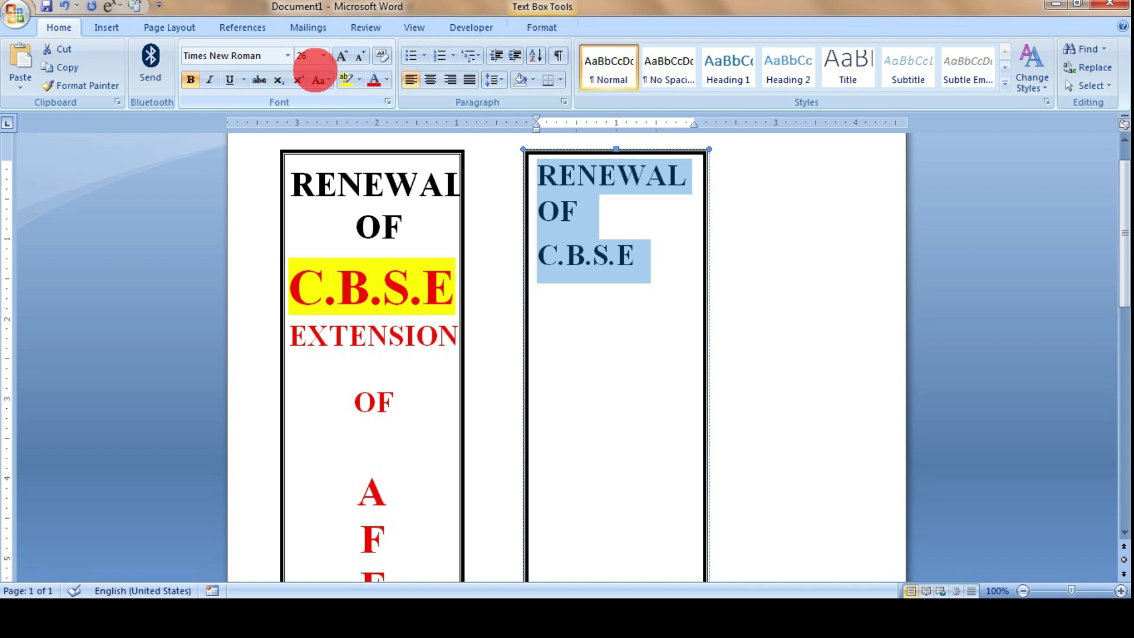
{"action": "key", "text": "ctrl+bracketleft"}
{"action": "key", "text": "ctrl+bracketleft"}
{"action": "key", "text": "ctrl+bracketleft"}
{"action": "key", "text": "ctrl+bracketleft"}
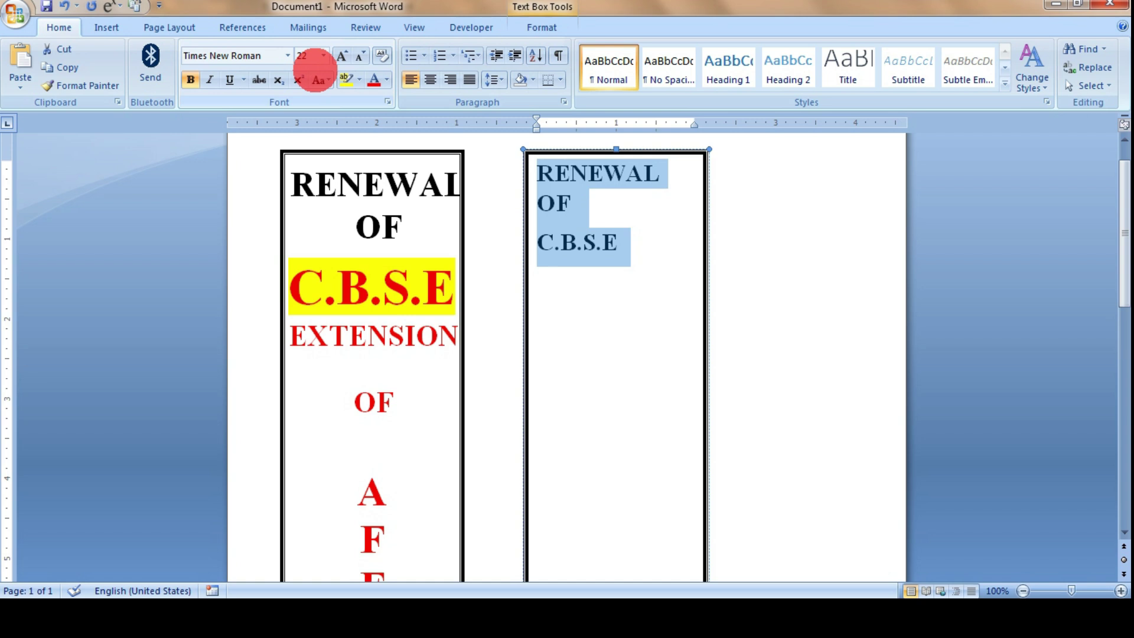
{"action": "key", "text": "ctrl+bracketright"}
{"action": "key", "text": "ctrl+bracketright"}
{"action": "key", "text": "ctrl+bracketright"}
{"action": "key", "text": "ctrl+bracketright"}
{"action": "key", "text": "ctrl+bracketright"}
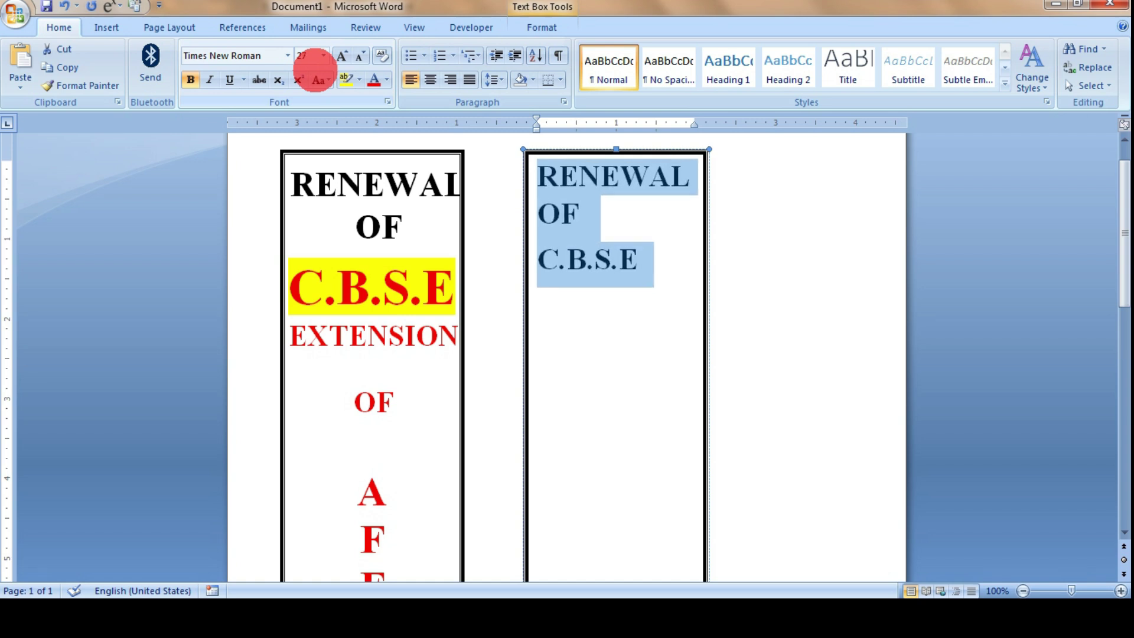
{"action": "left_click", "coordinate": [585, 210]}
Step: Centre RENEWAL OF and grow it to 36 pt to match the left label
{"action": "left_click", "coordinate": [541, 176]}
{"action": "left_click_drag", "start_coordinate": [541, 176], "coordinate": [590, 220]}
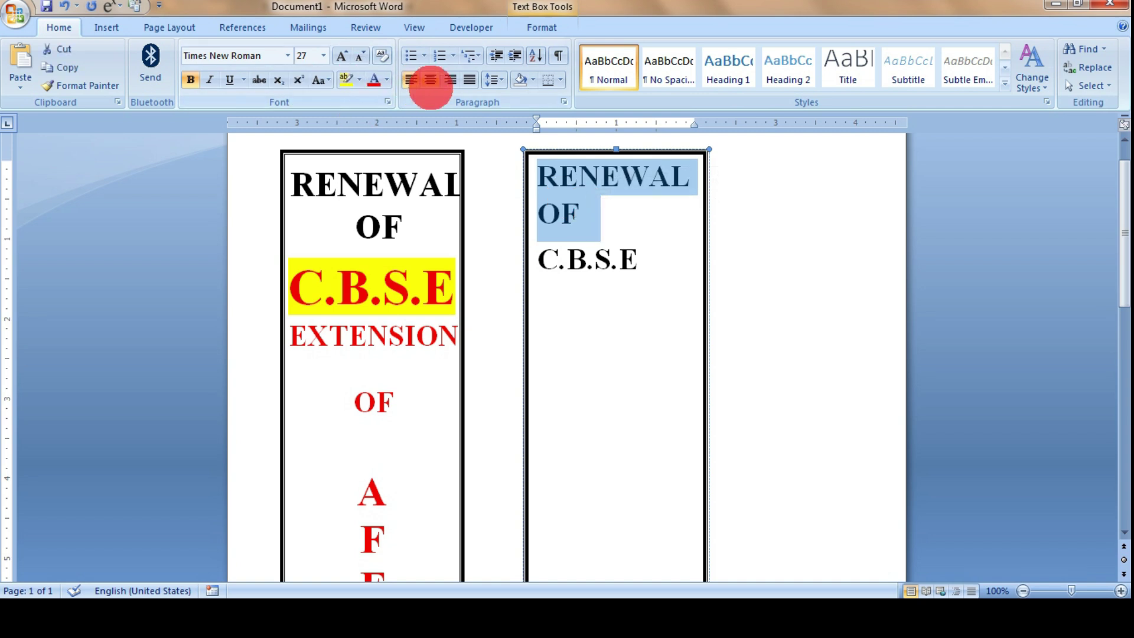
{"action": "left_click", "coordinate": [430, 79]}
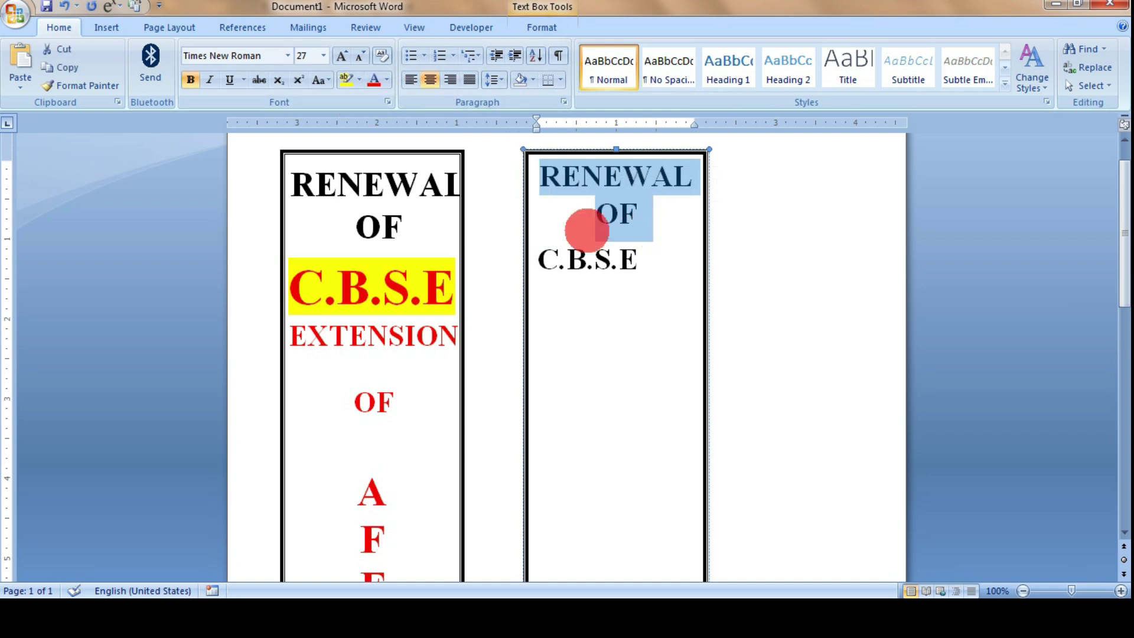
{"action": "left_click", "coordinate": [340, 187]}
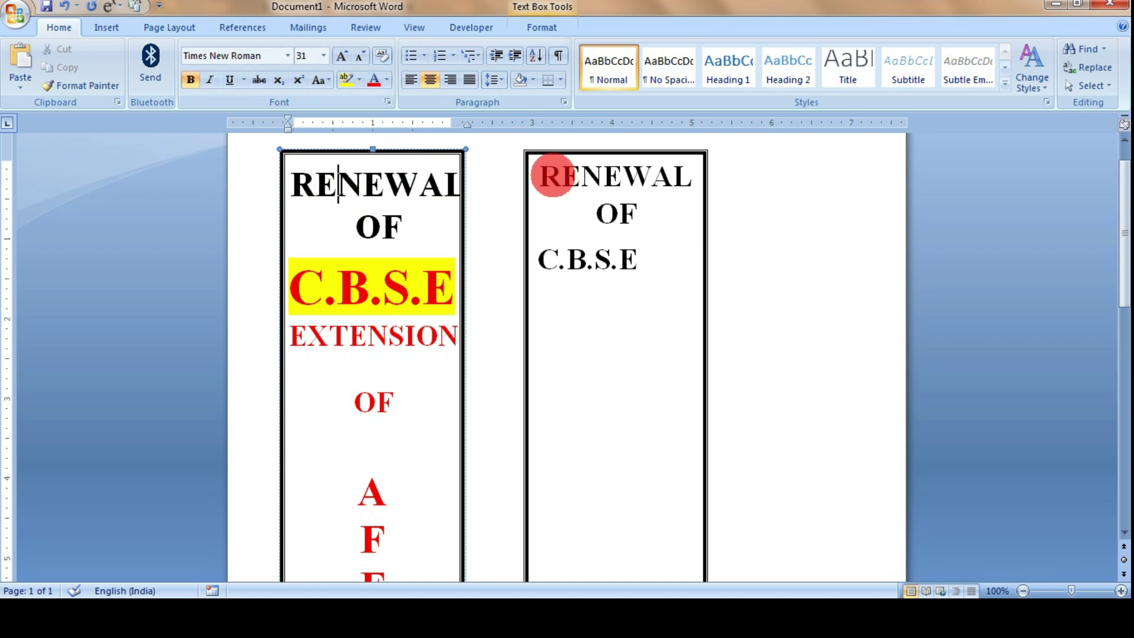
{"action": "left_click_drag", "start_coordinate": [551, 175], "coordinate": [630, 213]}
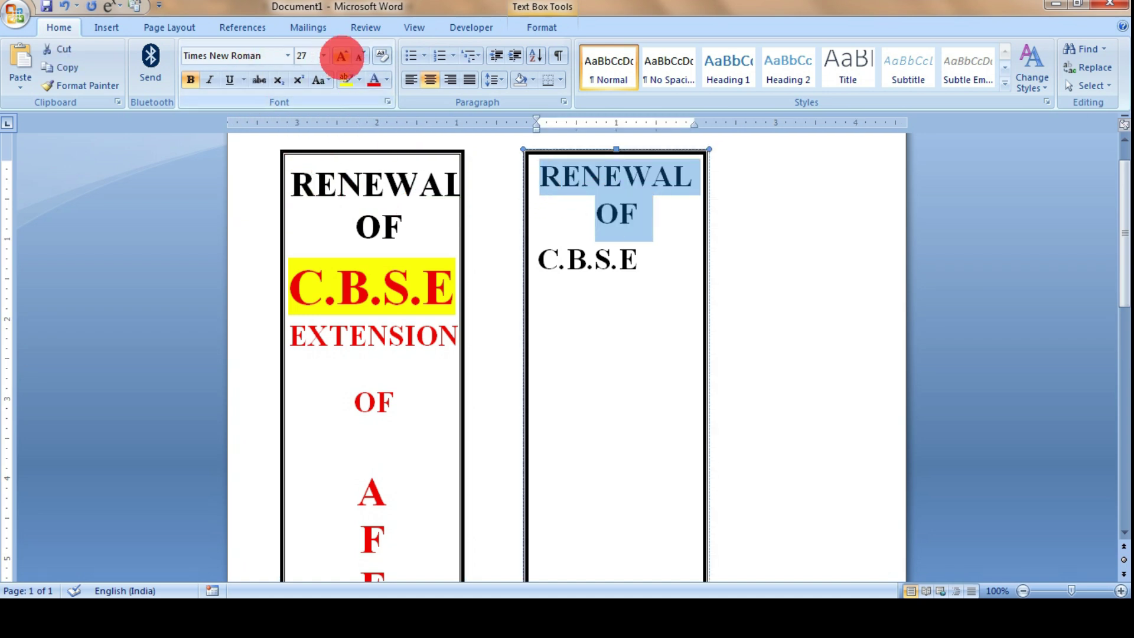
{"action": "left_click", "coordinate": [342, 56]}
{"action": "left_click", "coordinate": [341, 56]}
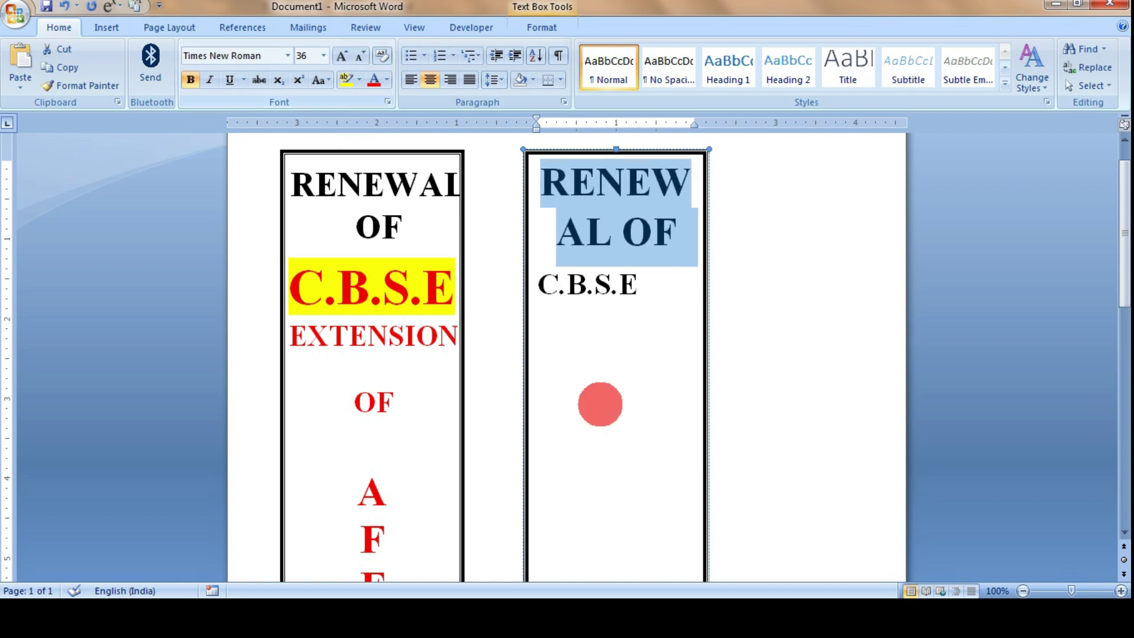
{"action": "left_click", "coordinate": [609, 397]}
Step: Adjust the RENEWAL OF heading's indents and widen the right text box so the heading reflows
{"action": "left_click", "coordinate": [422, 199]}
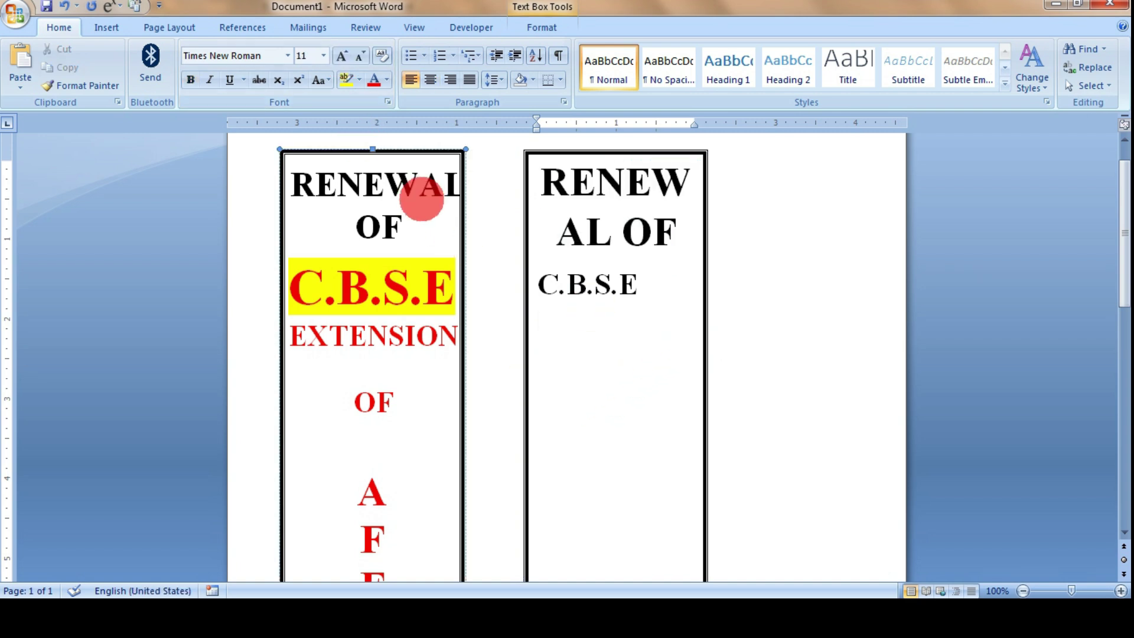
{"action": "left_click", "coordinate": [574, 215]}
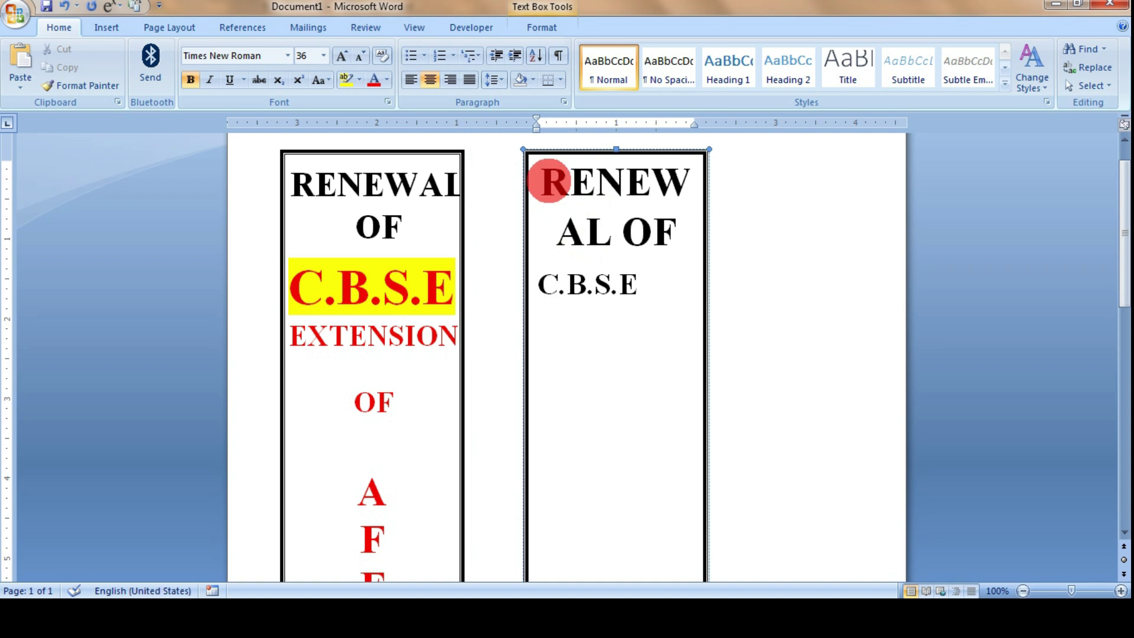
{"action": "left_click_drag", "start_coordinate": [548, 180], "coordinate": [618, 279]}
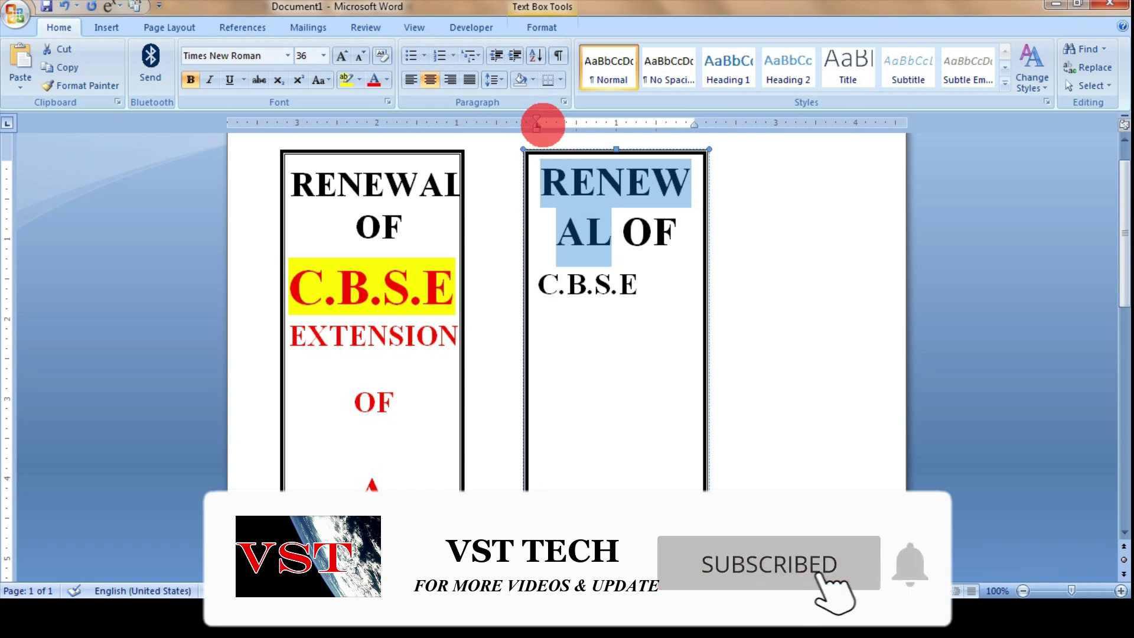
{"action": "left_click_drag", "start_coordinate": [536, 124], "coordinate": [526, 123]}
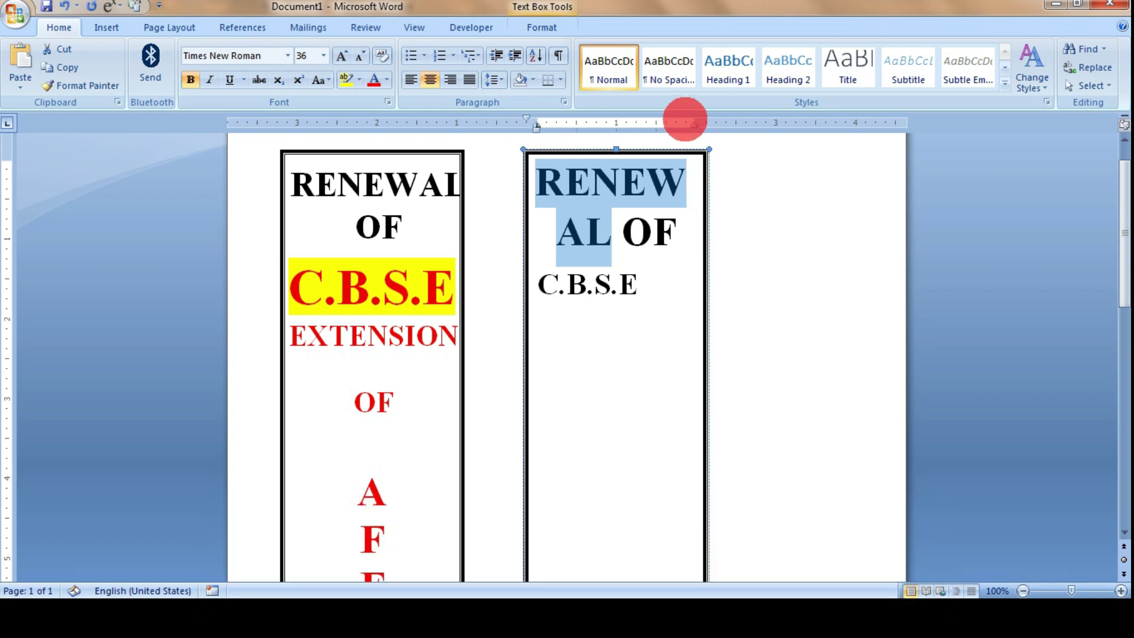
{"action": "left_click_drag", "start_coordinate": [699, 125], "coordinate": [703, 122]}
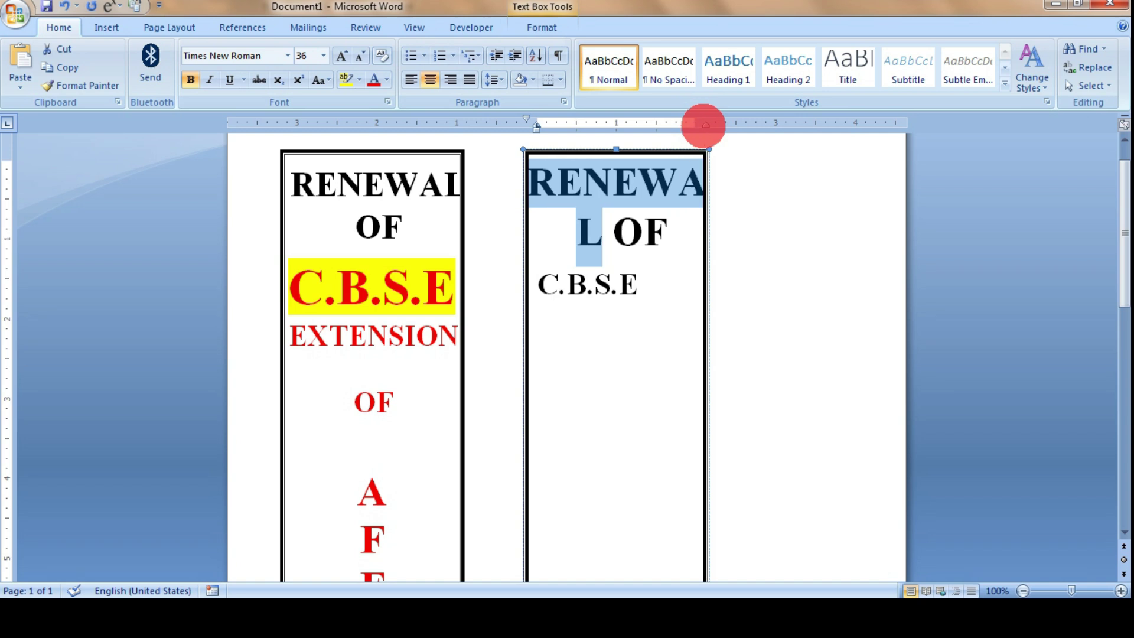
{"action": "left_click", "coordinate": [686, 325]}
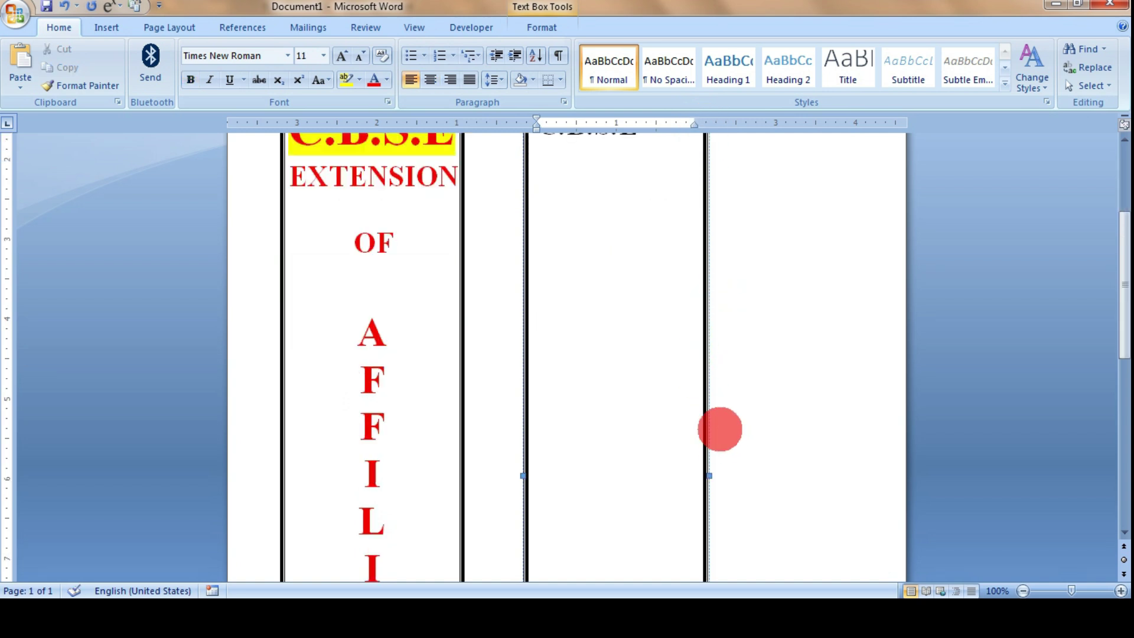
{"action": "left_click_drag", "start_coordinate": [717, 435], "coordinate": [726, 433]}
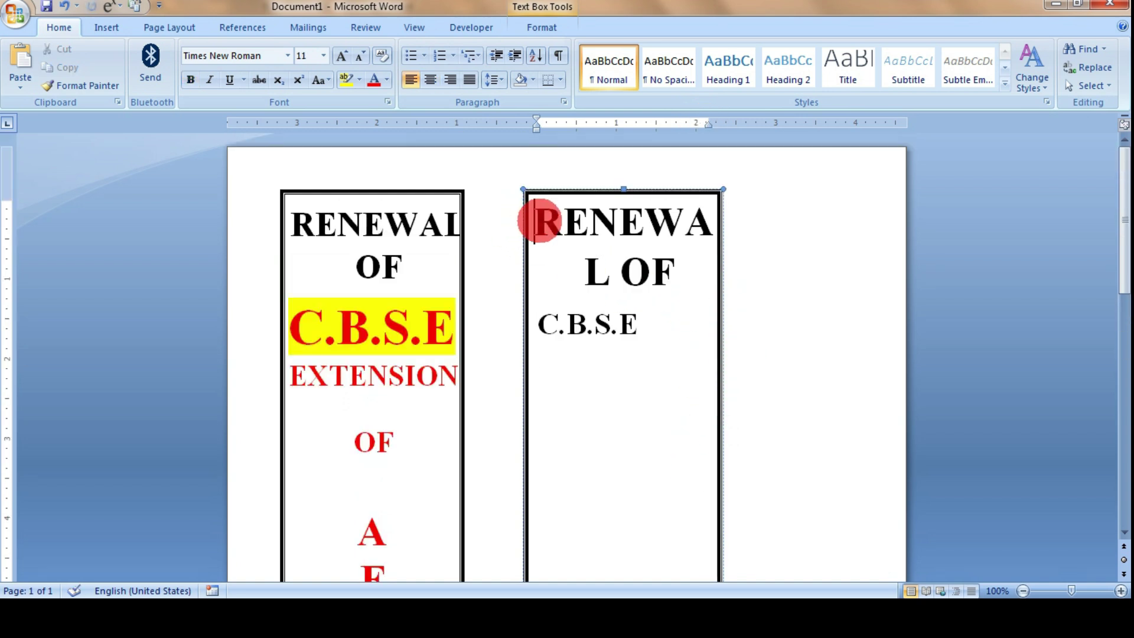
Step: Shrink RENEWAL until it fits on one line, and set OF to 31 pt
{"action": "double_click", "coordinate": [539, 220]}
{"action": "key", "text": "ctrl+bracketleft"}
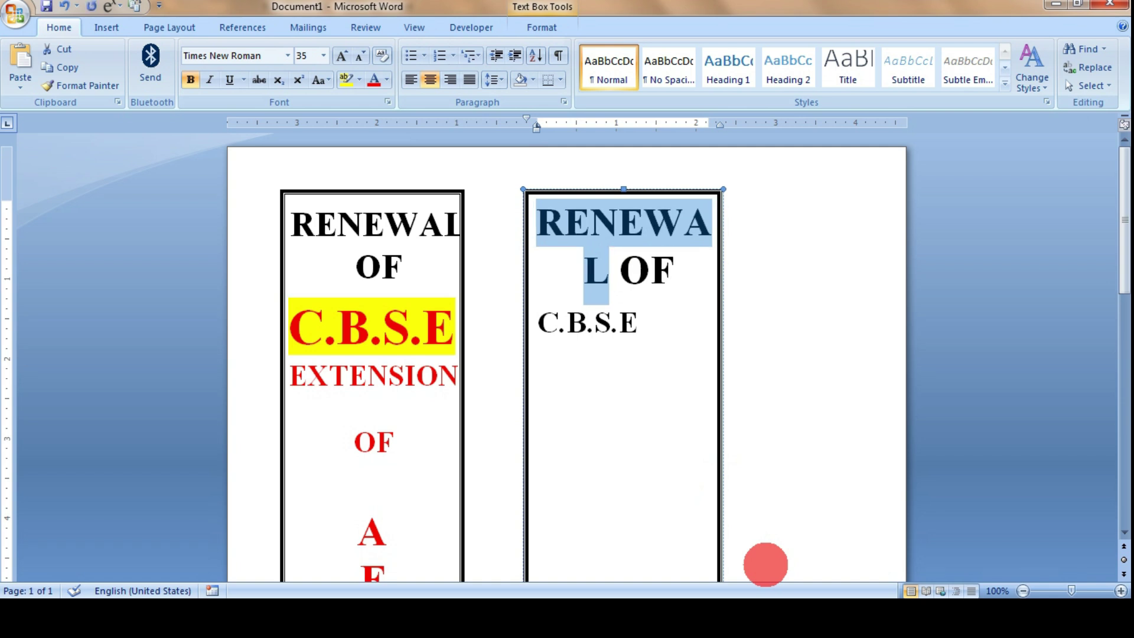
{"action": "key", "text": "ctrl+bracketleft"}
{"action": "key", "text": "ctrl+bracketleft"}
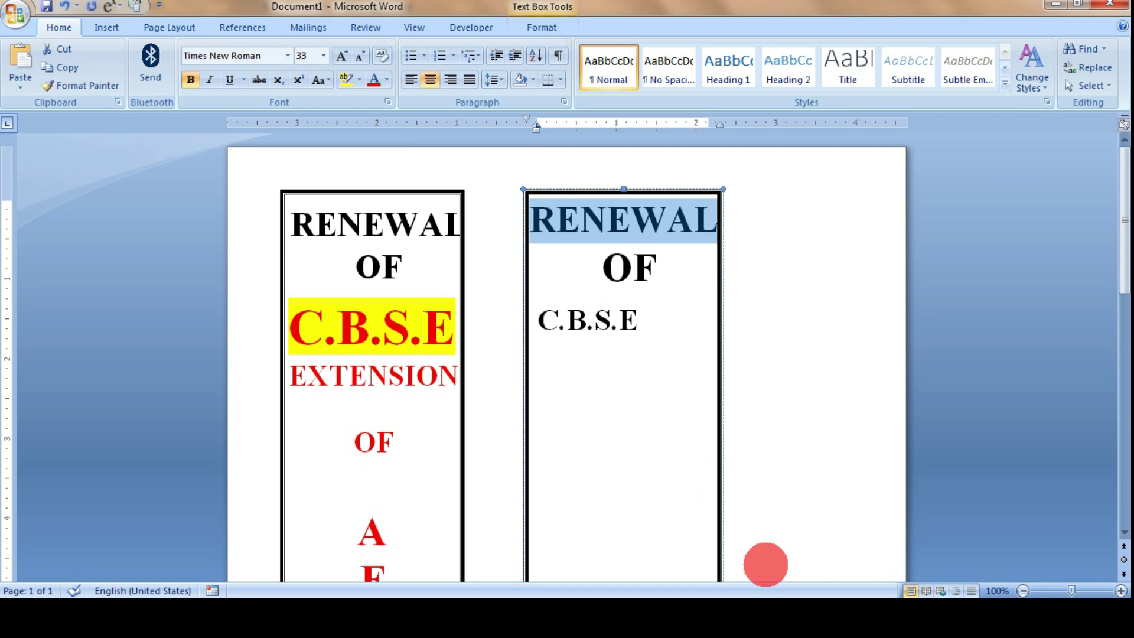
{"action": "left_click", "coordinate": [685, 360]}
{"action": "left_click", "coordinate": [658, 297]}
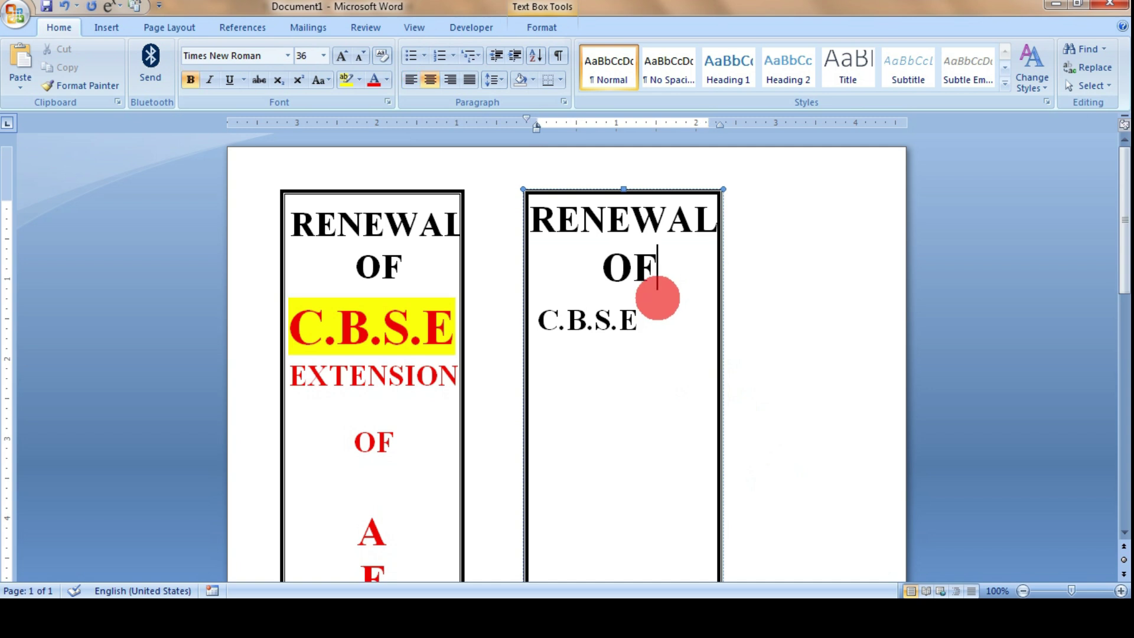
{"action": "left_click", "coordinate": [579, 219]}
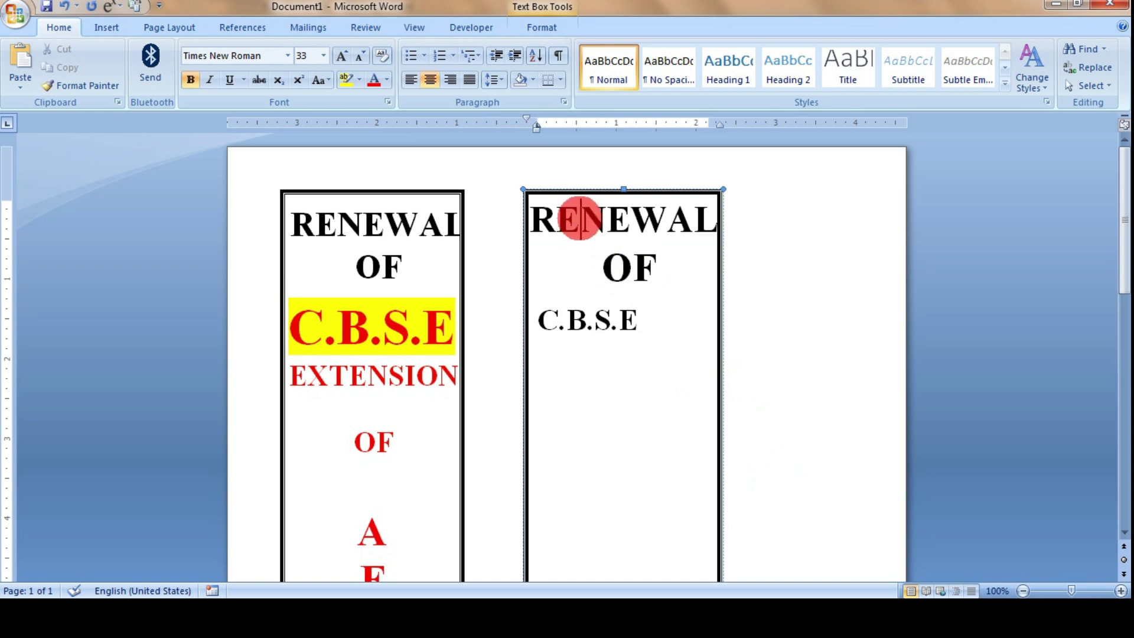
{"action": "left_click", "coordinate": [382, 230]}
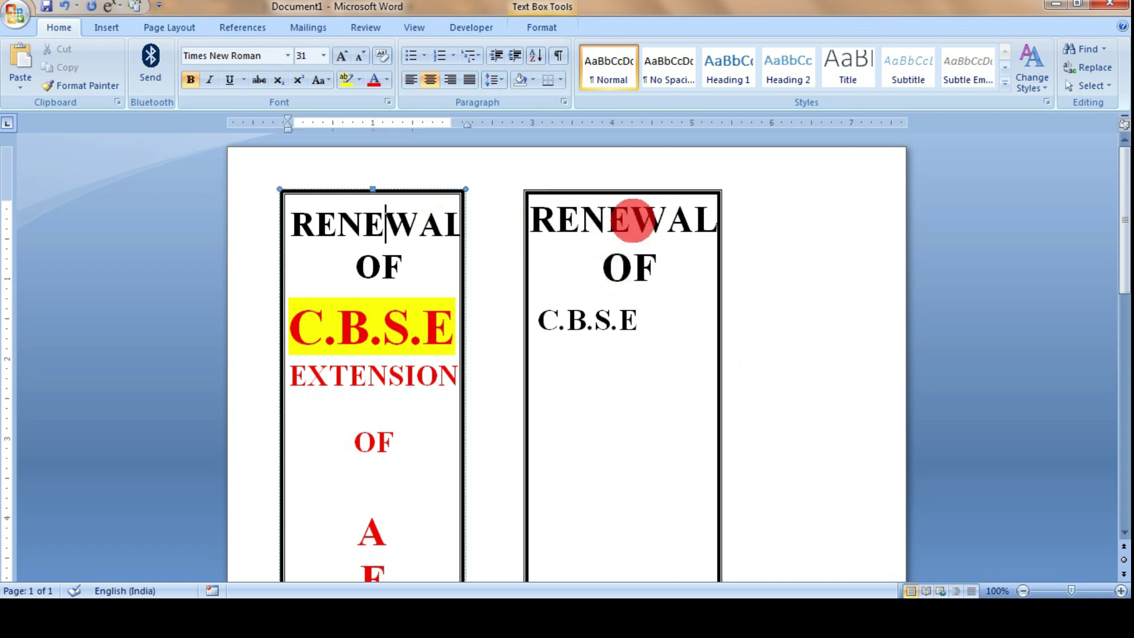
{"action": "left_click_drag", "start_coordinate": [537, 217], "coordinate": [707, 226]}
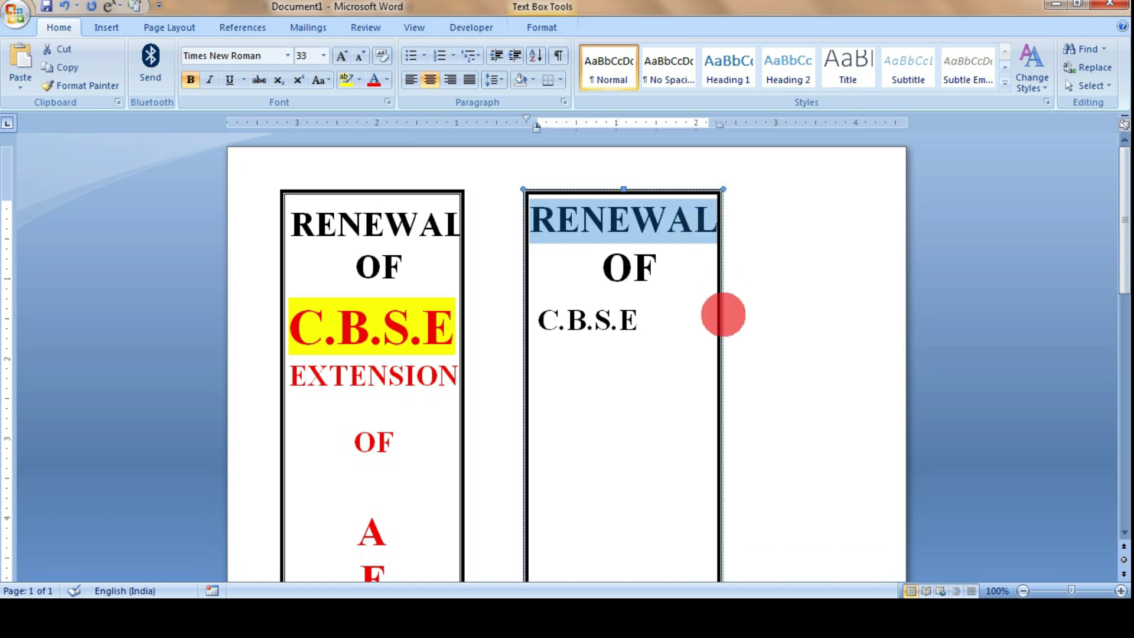
{"action": "key", "text": "ctrl+bracketleft"}
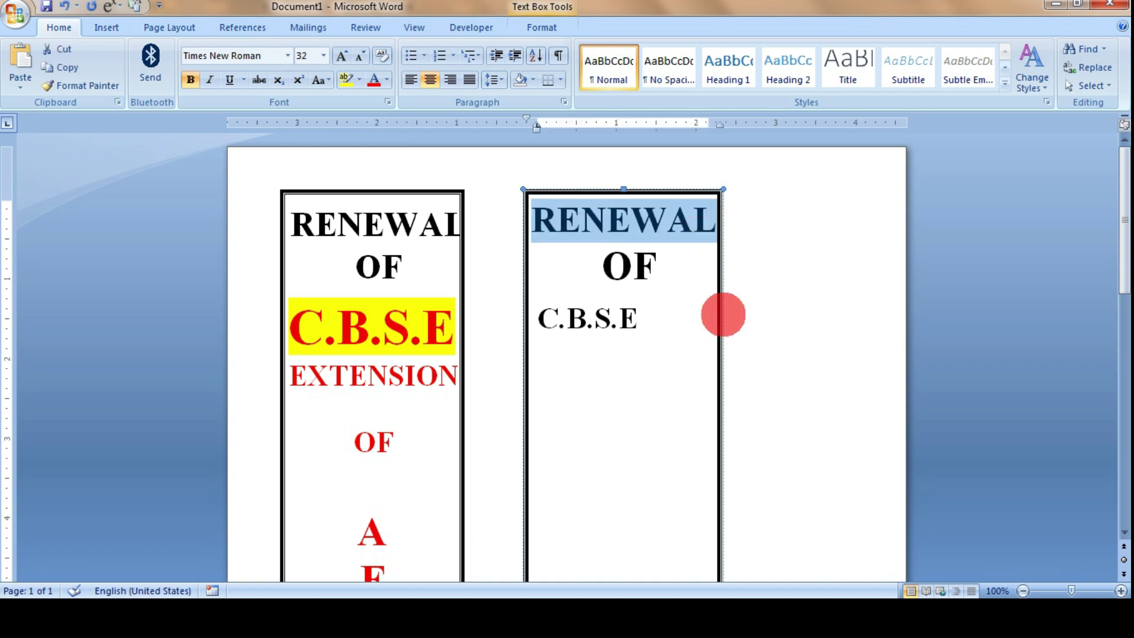
{"action": "left_click_drag", "start_coordinate": [600, 265], "coordinate": [650, 267]}
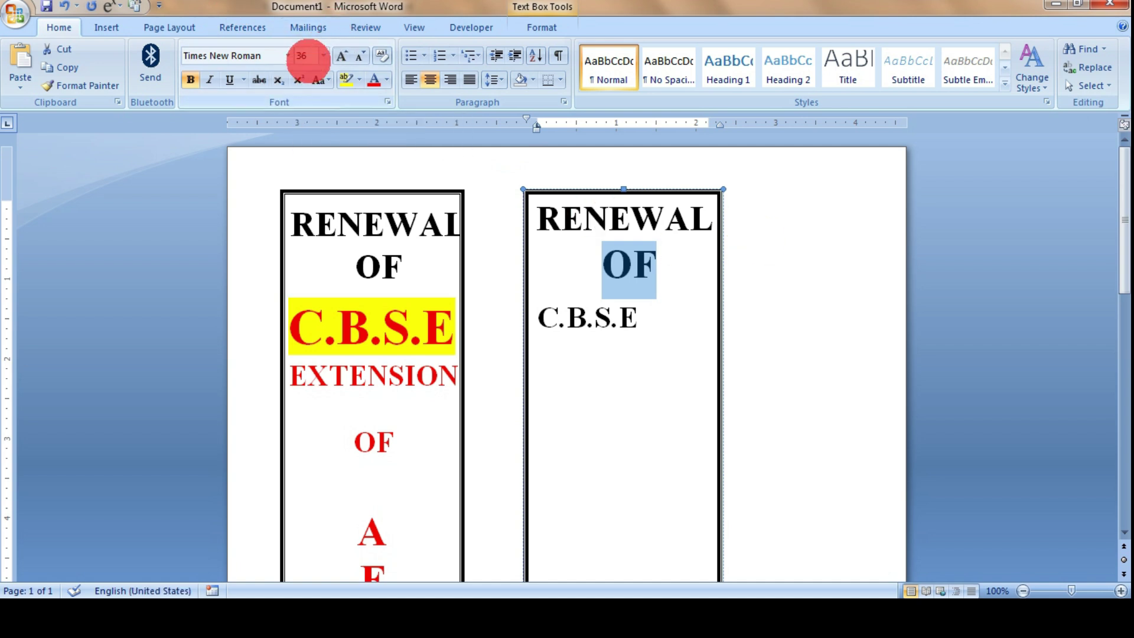
{"action": "type", "text": "31"}
{"action": "key", "text": "Return"}
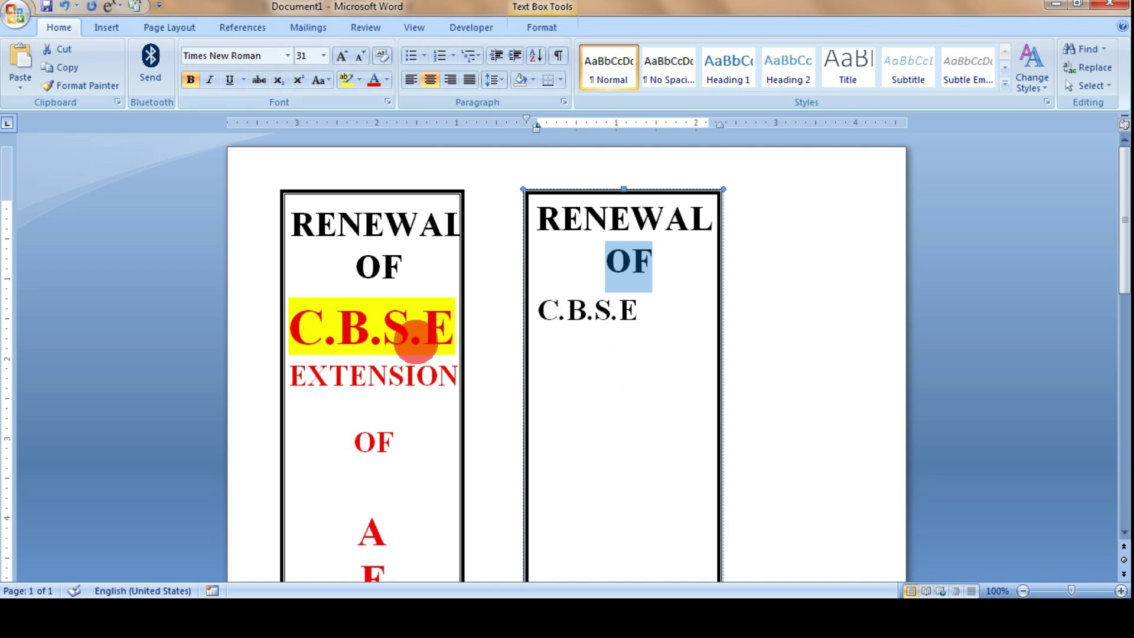
Step: Enlarge C.B.S.E in the right label to 45 pt, matching the left label
{"action": "left_click", "coordinate": [411, 328]}
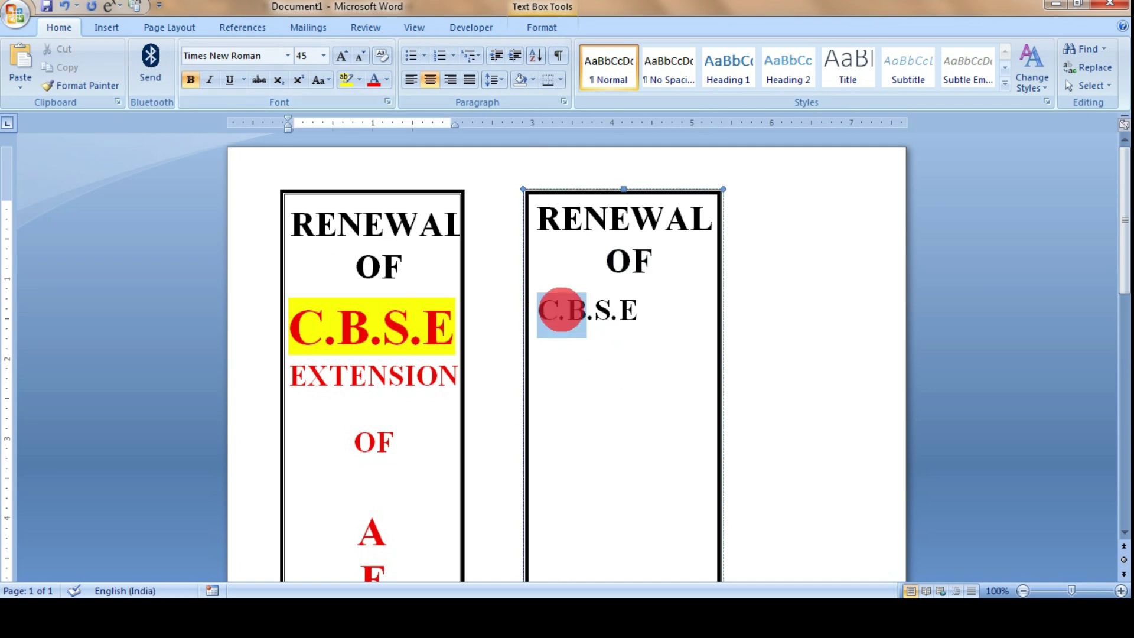
{"action": "left_click_drag", "start_coordinate": [550, 309], "coordinate": [644, 313]}
{"action": "left_click", "coordinate": [342, 56]}
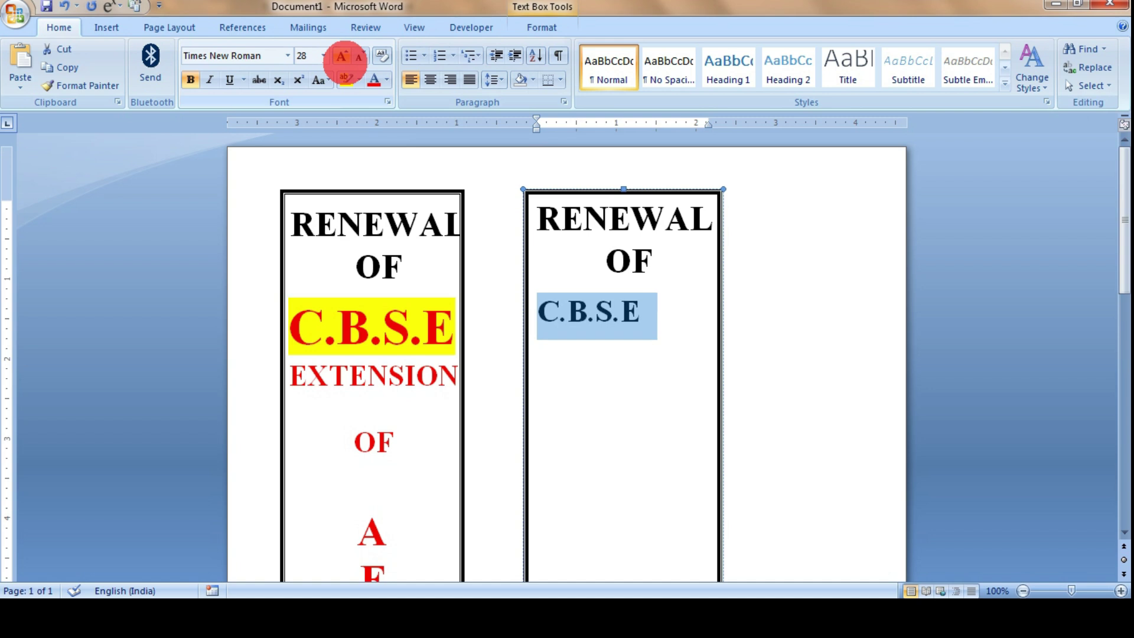
{"action": "left_click", "coordinate": [341, 57]}
{"action": "left_click", "coordinate": [341, 56]}
{"action": "left_click", "coordinate": [342, 56]}
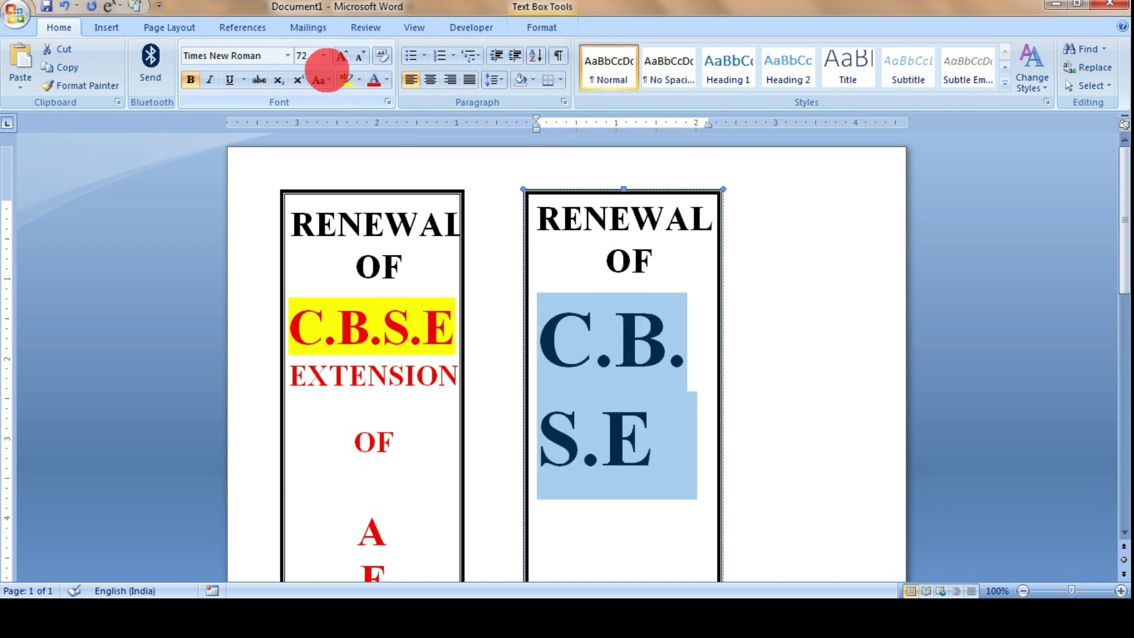
{"action": "type", "text": "5"}
{"action": "key", "text": "Return"}
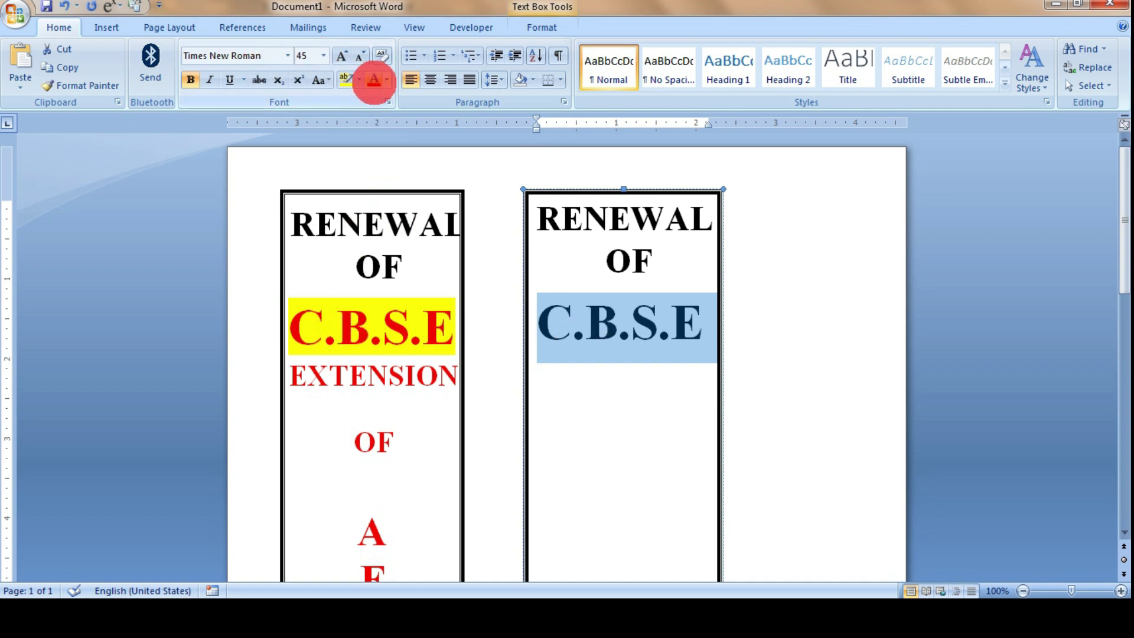
Step: Colour C.B.S.E red and leave it without a highlight
{"action": "left_click", "coordinate": [374, 79]}
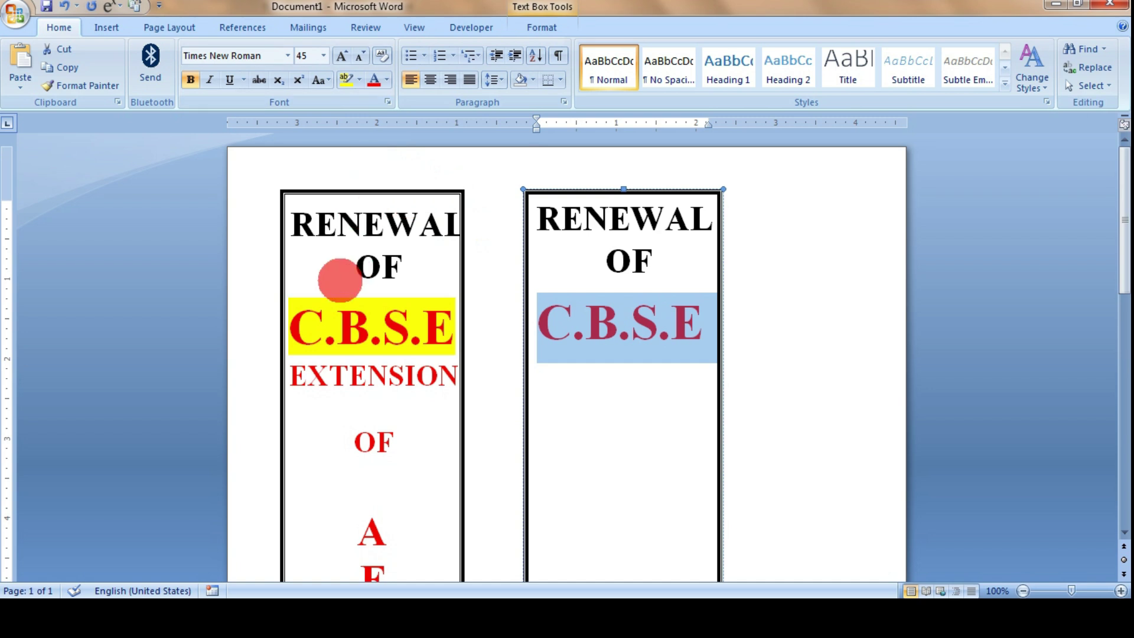
{"action": "left_click", "coordinate": [346, 80]}
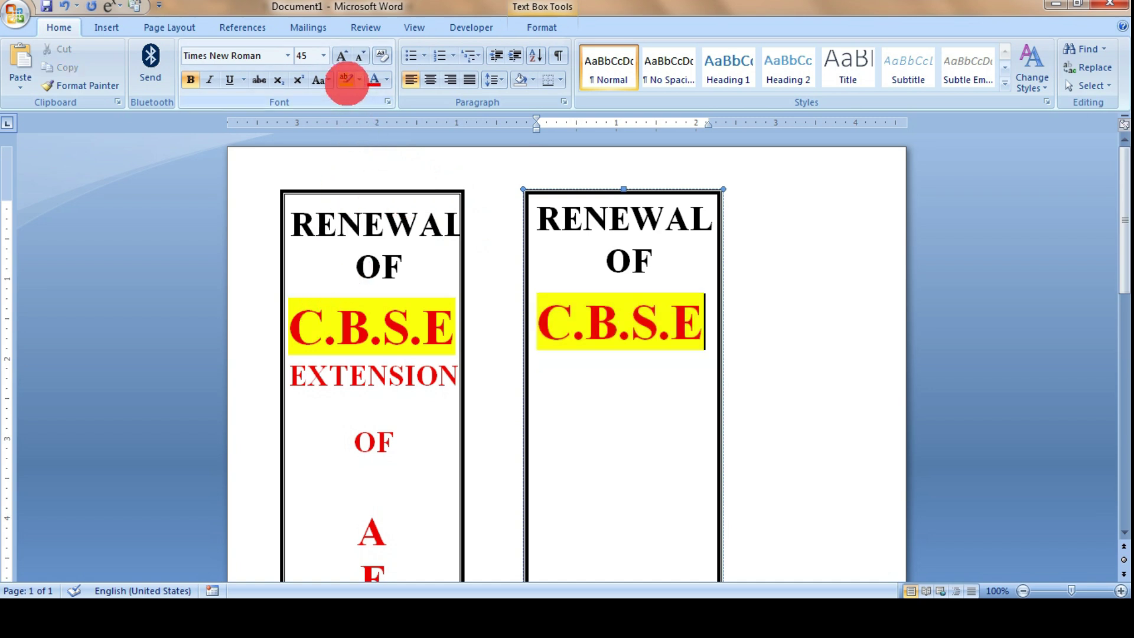
{"action": "left_click_drag", "start_coordinate": [541, 322], "coordinate": [706, 334]}
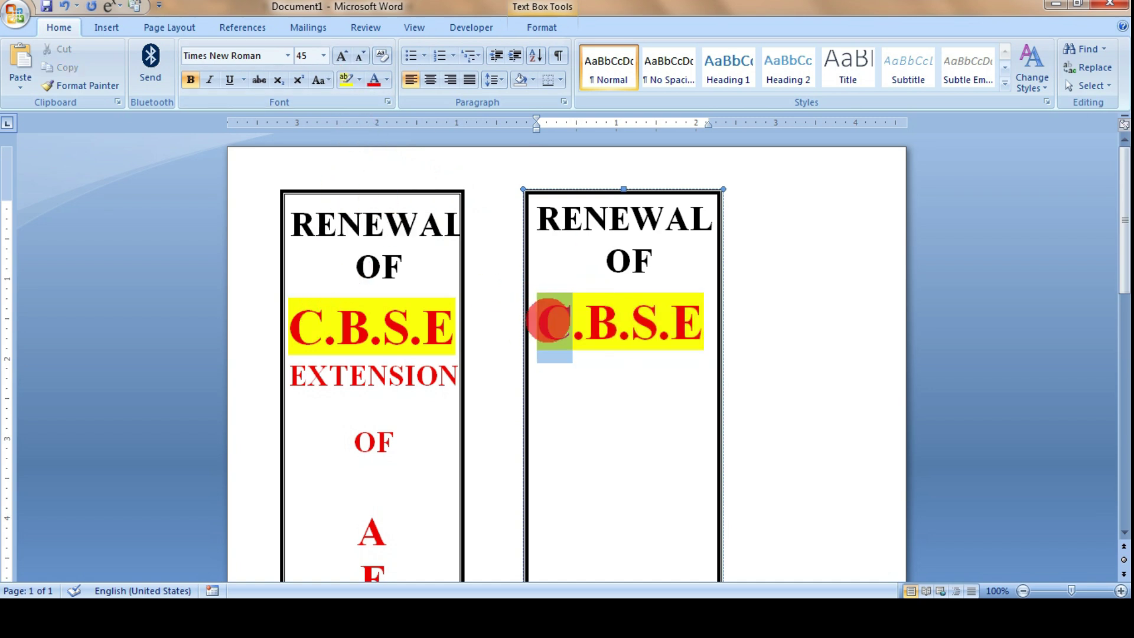
{"action": "left_click", "coordinate": [346, 80]}
{"action": "left_click", "coordinate": [647, 364]}
{"action": "type", "text": "EXTEN"}
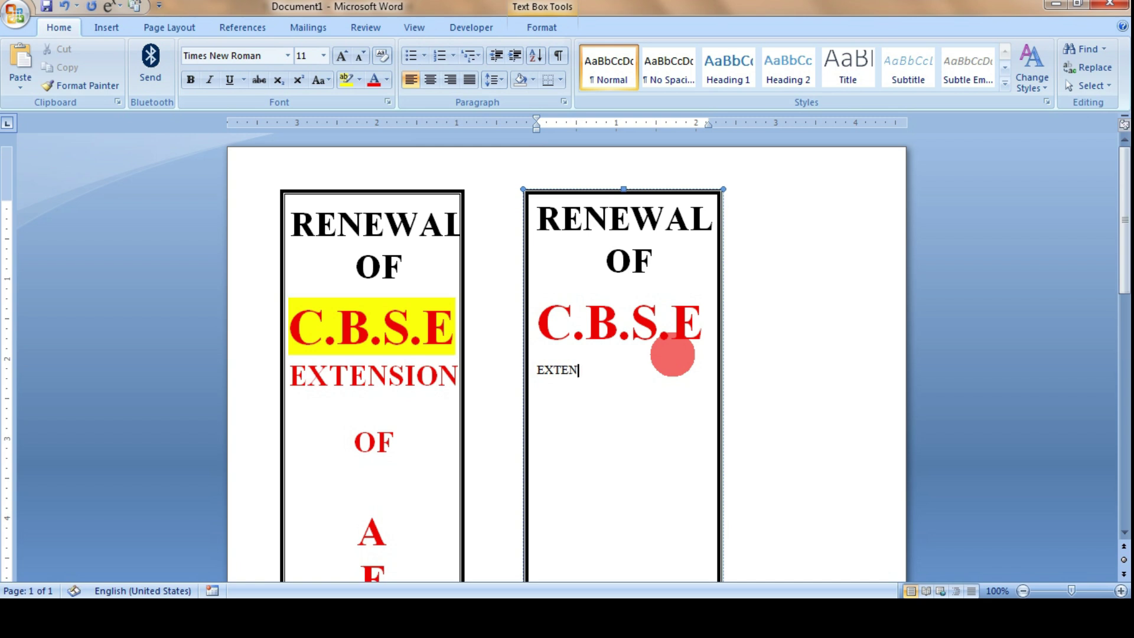
Step: Complete EXTENSION under C.B.S.E, centred, bold and 26 pt, then select the EXTENSION and OF lines
{"action": "type", "text": "SION"}
{"action": "key", "text": "ctrl+e"}
{"action": "left_click_drag", "start_coordinate": [591, 376], "coordinate": [657, 382]}
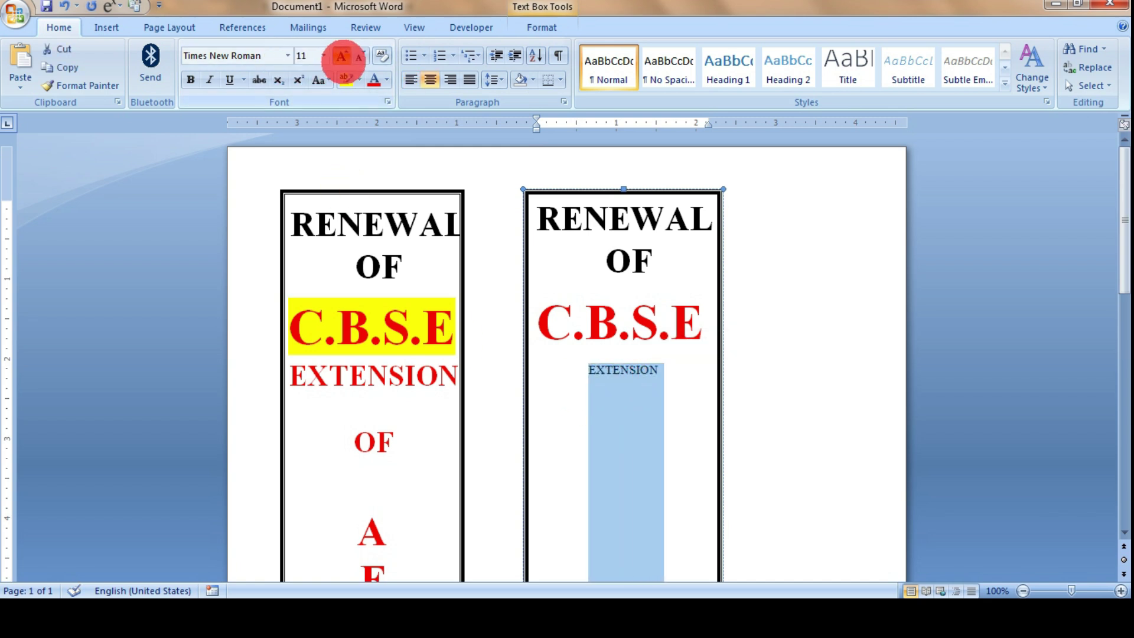
{"action": "left_click", "coordinate": [342, 56]}
{"action": "left_click", "coordinate": [342, 56]}
{"action": "left_click", "coordinate": [342, 56]}
{"action": "left_click", "coordinate": [342, 56]}
{"action": "left_click", "coordinate": [342, 56]}
{"action": "left_click", "coordinate": [342, 56]}
{"action": "left_click", "coordinate": [342, 56]}
{"action": "left_click", "coordinate": [342, 56]}
{"action": "left_click", "coordinate": [190, 80]}
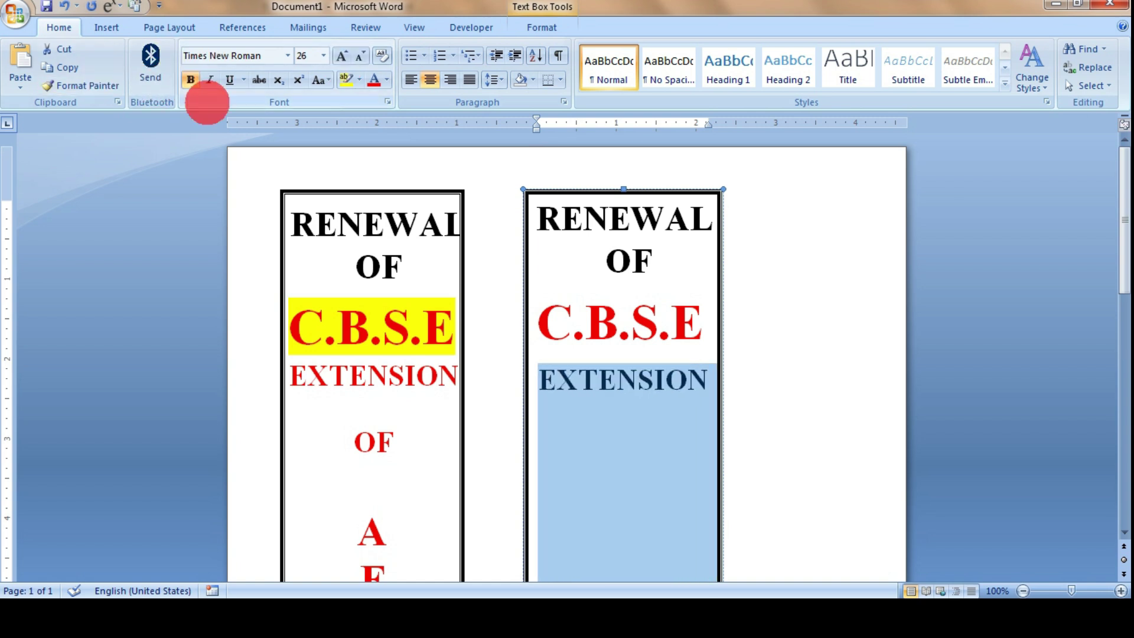
{"action": "left_click", "coordinate": [663, 434]}
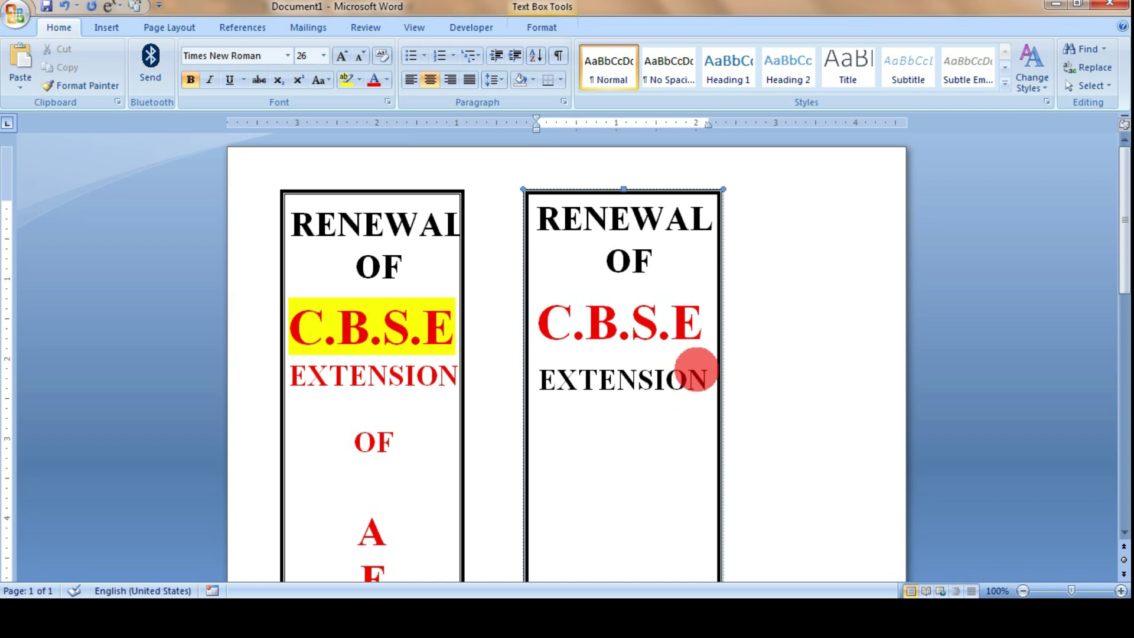
{"action": "left_click", "coordinate": [706, 387]}
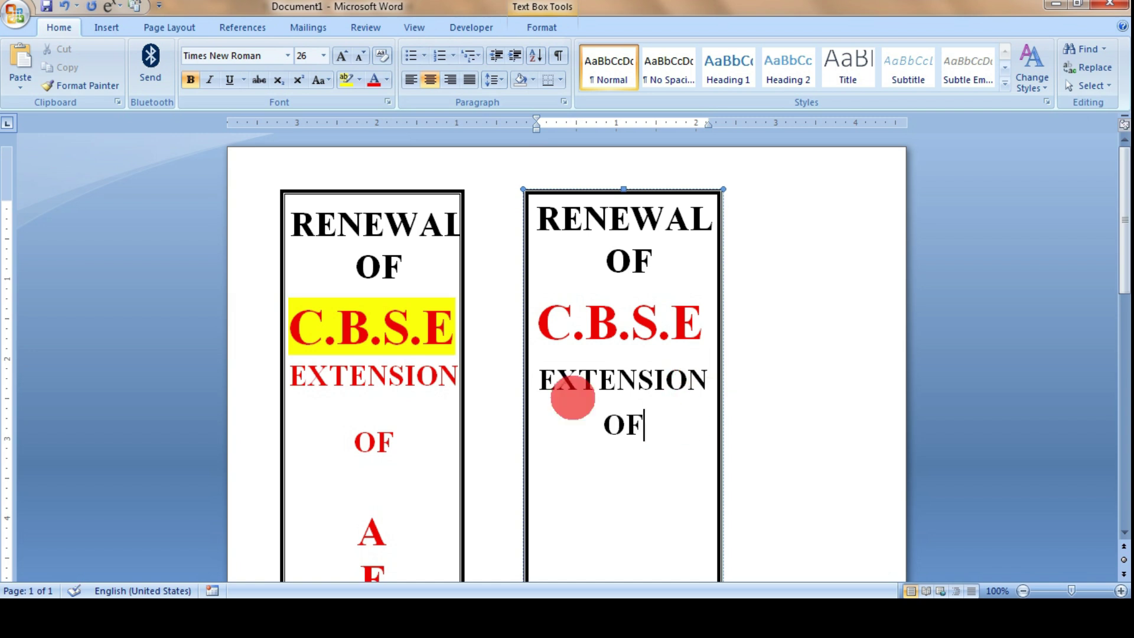
{"action": "left_click_drag", "start_coordinate": [537, 376], "coordinate": [644, 419]}
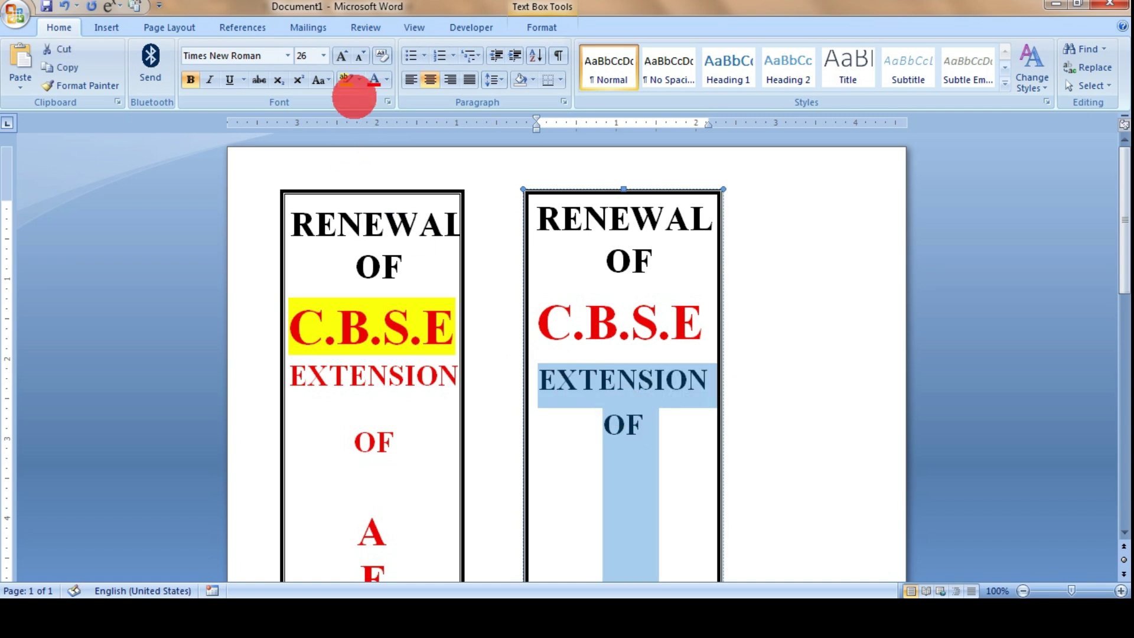
Step: Colour EXTENSION OF red and type AFFILIATION below it
{"action": "left_click", "coordinate": [374, 80]}
{"action": "scroll", "coordinate": [533, 400], "scroll_direction": "down", "scroll_amount": 3}
{"action": "scroll", "coordinate": [533, 399], "scroll_direction": "down", "scroll_amount": 1}
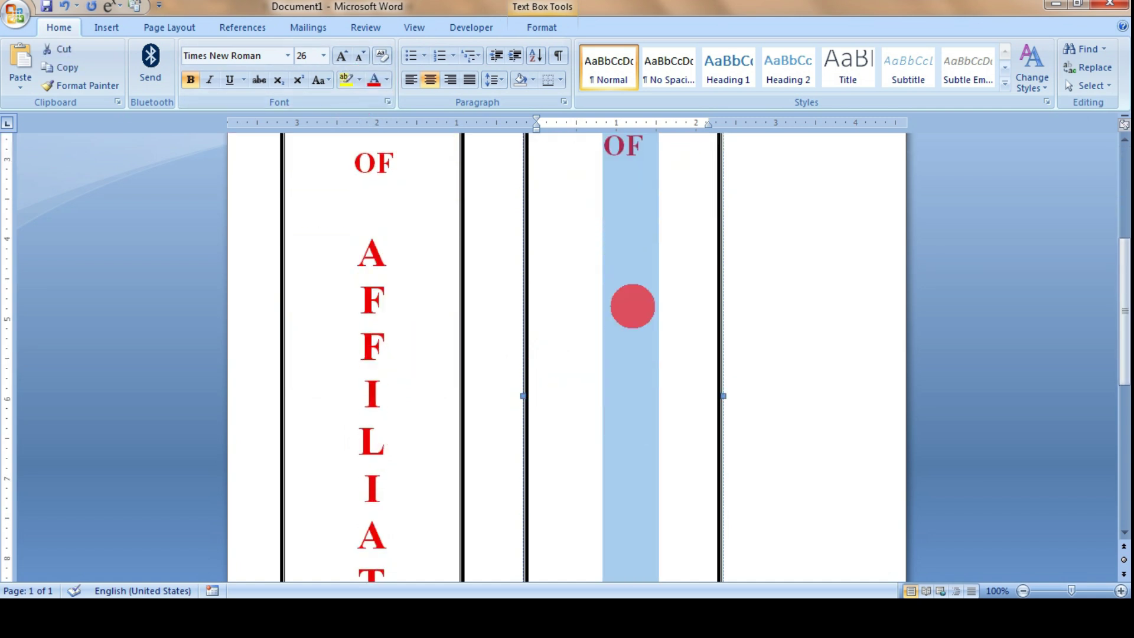
{"action": "scroll", "coordinate": [632, 304], "scroll_direction": "up", "scroll_amount": 2}
{"action": "left_click", "coordinate": [692, 343]}
{"action": "type", "text": "AFFI"}
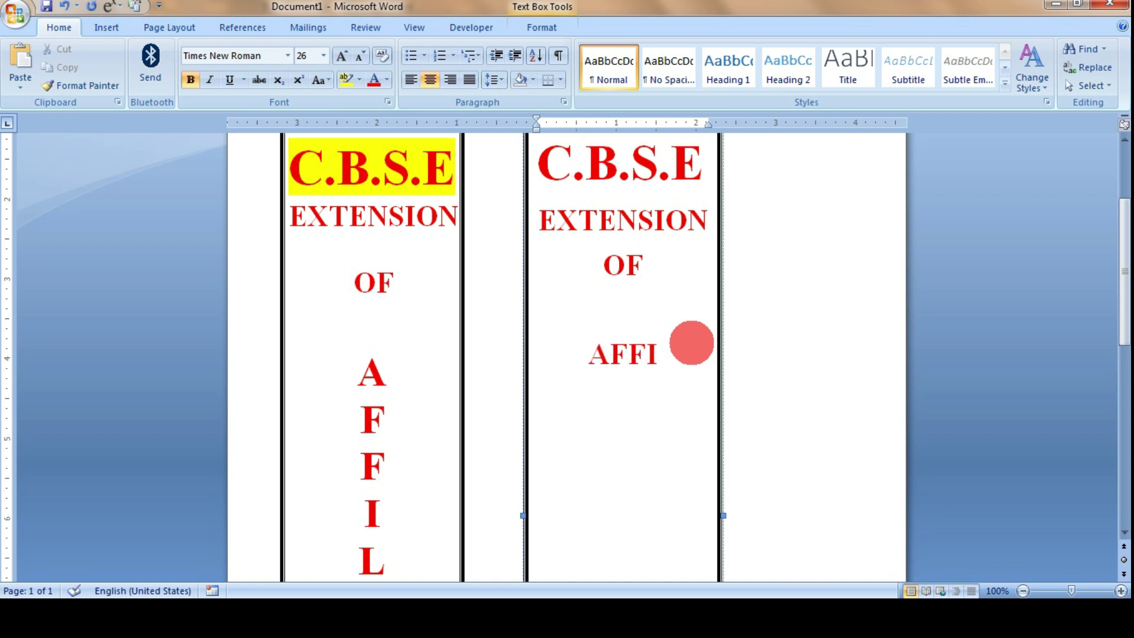
{"action": "type", "text": "LIATION"}
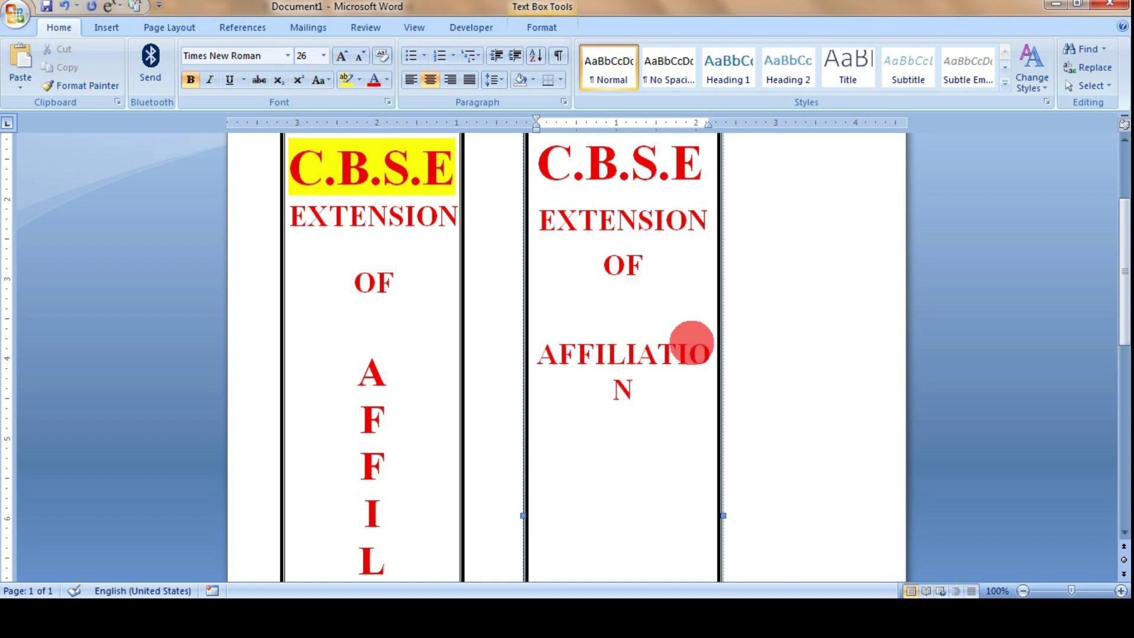
Step: Stack AFFILIATION vertically with one letter per line
{"action": "scroll", "coordinate": [685, 375], "scroll_direction": "down", "scroll_amount": 3}
{"action": "scroll", "coordinate": [708, 379], "scroll_direction": "down", "scroll_amount": 2}
{"action": "scroll", "coordinate": [671, 405], "scroll_direction": "up", "scroll_amount": 2}
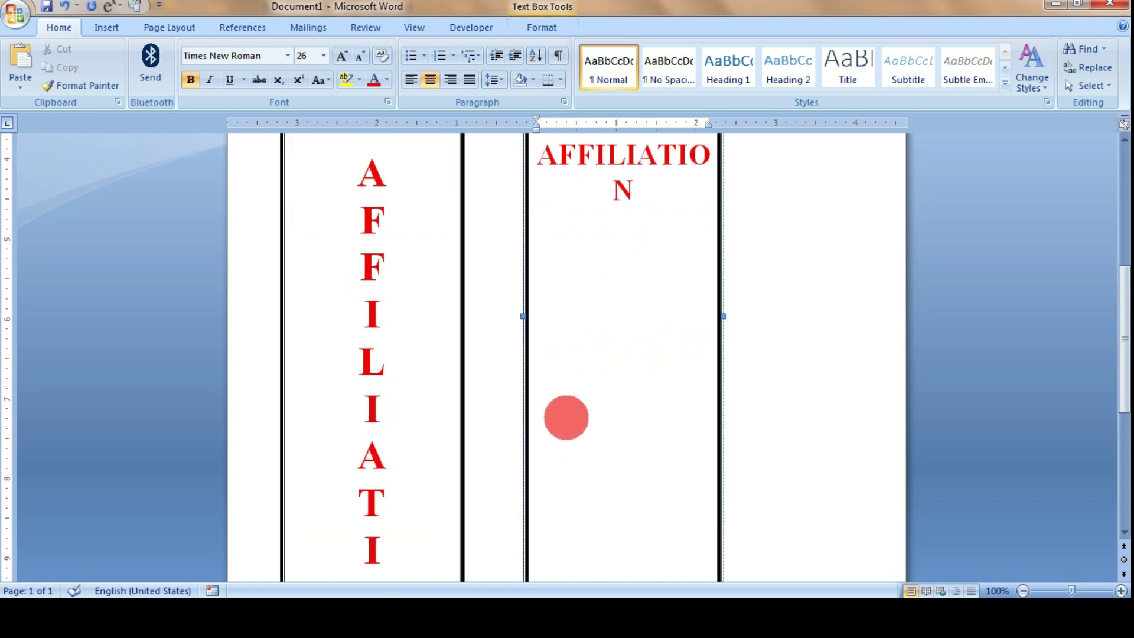
{"action": "scroll", "coordinate": [550, 366], "scroll_direction": "up", "scroll_amount": 2}
{"action": "left_click", "coordinate": [558, 234]}
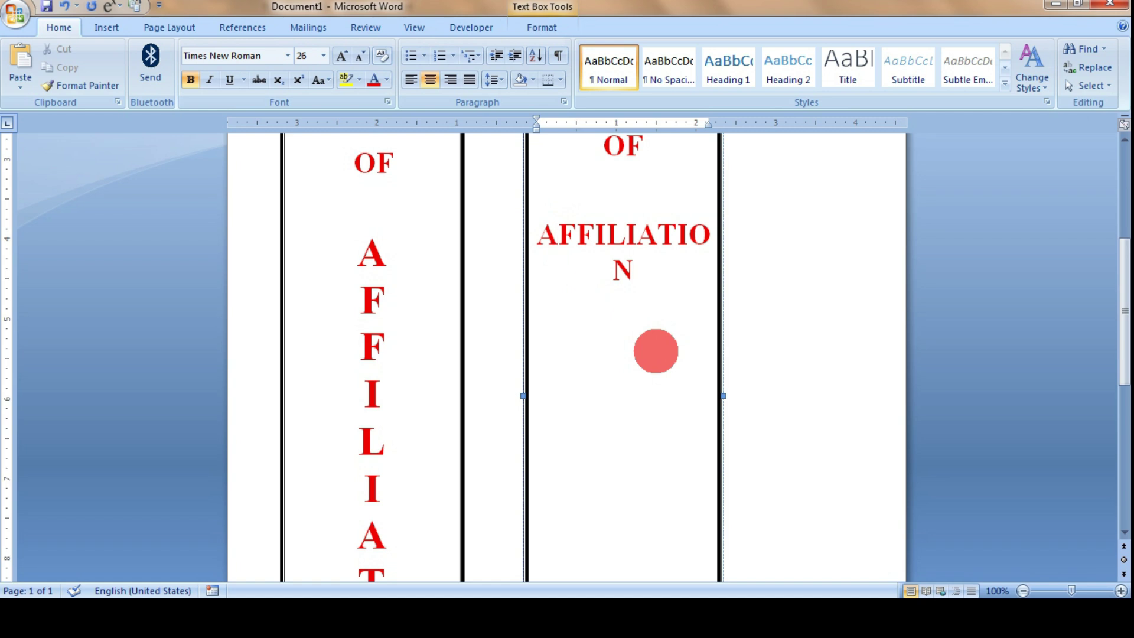
{"action": "key", "text": "Return"}
{"action": "key", "text": "Right"}
{"action": "key", "text": "Return"}
{"action": "key", "text": "Right"}
{"action": "key", "text": "Return"}
{"action": "key", "text": "Right"}
{"action": "key", "text": "Return"}
{"action": "key", "text": "Right"}
{"action": "key", "text": "Return"}
{"action": "key", "text": "Right"}
{"action": "key", "text": "Return"}
{"action": "key", "text": "Right"}
{"action": "key", "text": "Return"}
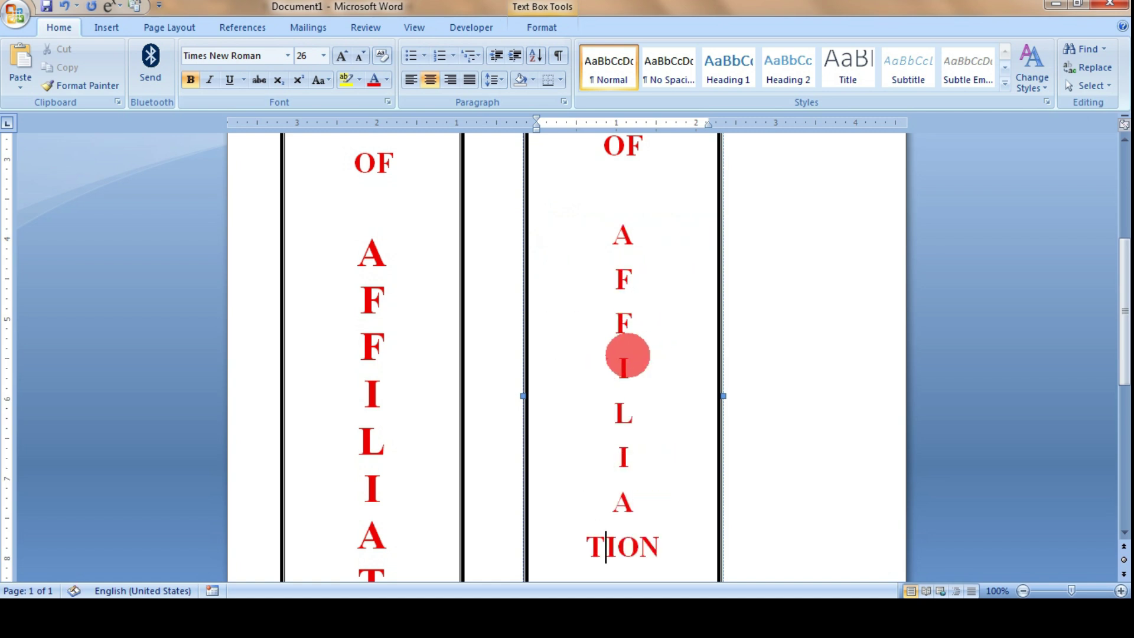
{"action": "key", "text": "Return"}
{"action": "key", "text": "Right"}
{"action": "key", "text": "Return"}
{"action": "key", "text": "Right"}
{"action": "key", "text": "Return"}
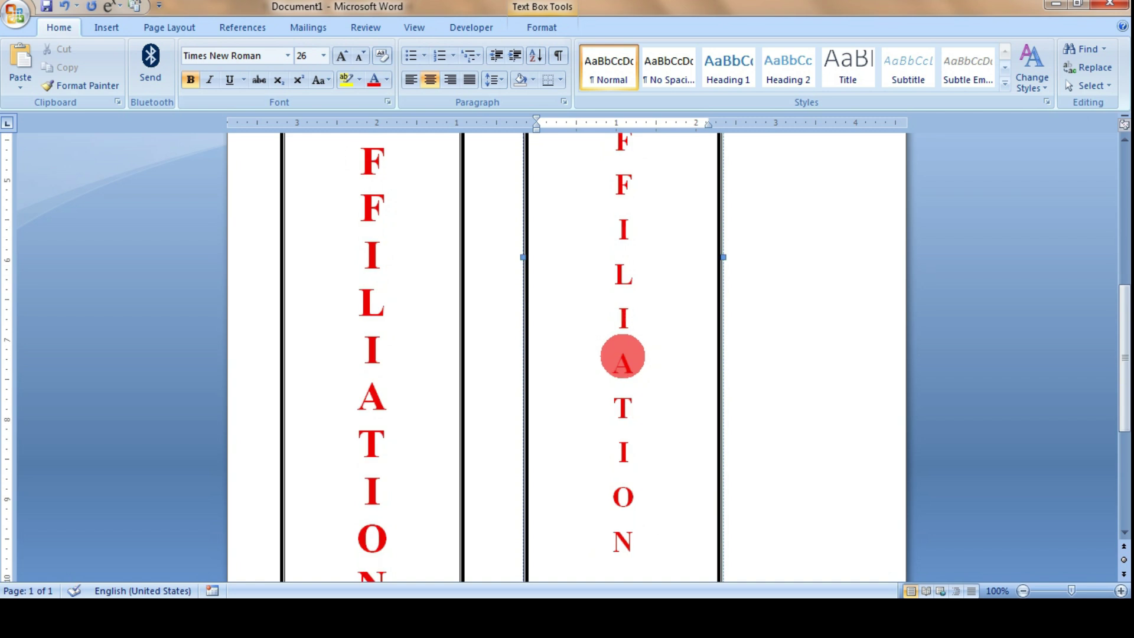
Step: Select all the stacked AFFILIATION letters in the right label
{"action": "scroll", "coordinate": [623, 356], "scroll_direction": "up", "scroll_amount": 5}
{"action": "scroll", "coordinate": [663, 435], "scroll_direction": "up", "scroll_amount": 1}
{"action": "left_click_drag", "start_coordinate": [618, 331], "coordinate": [673, 516]}
{"action": "scroll", "coordinate": [674, 517], "scroll_direction": "down", "scroll_amount": 10}
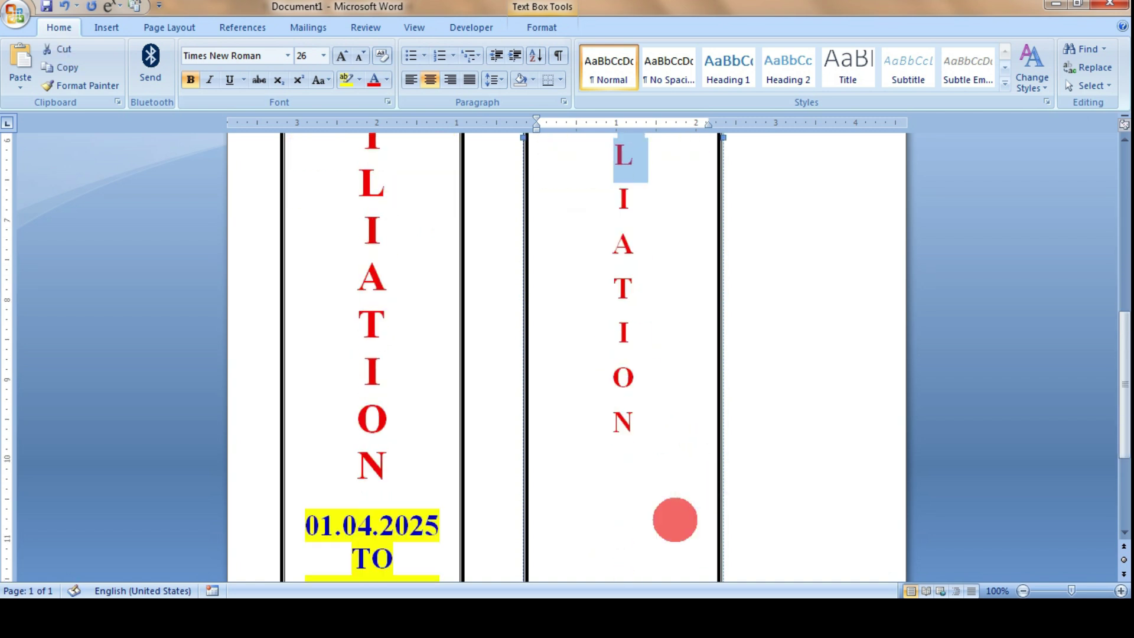
{"action": "left_click", "coordinate": [615, 384], "text": "shift"}
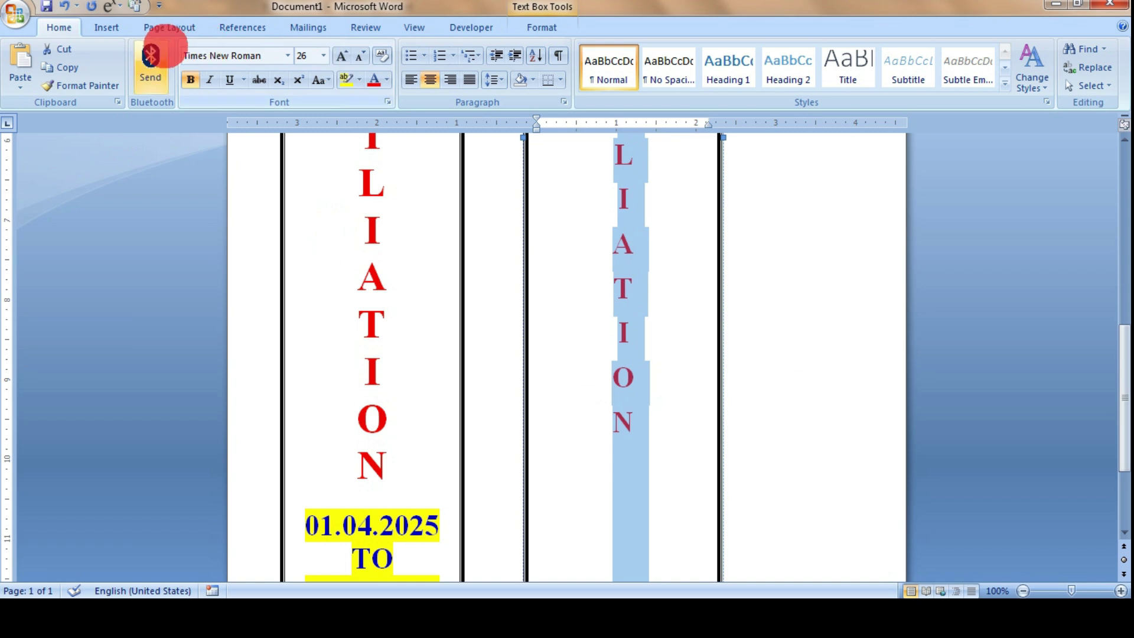
{"action": "left_click", "coordinate": [171, 28]}
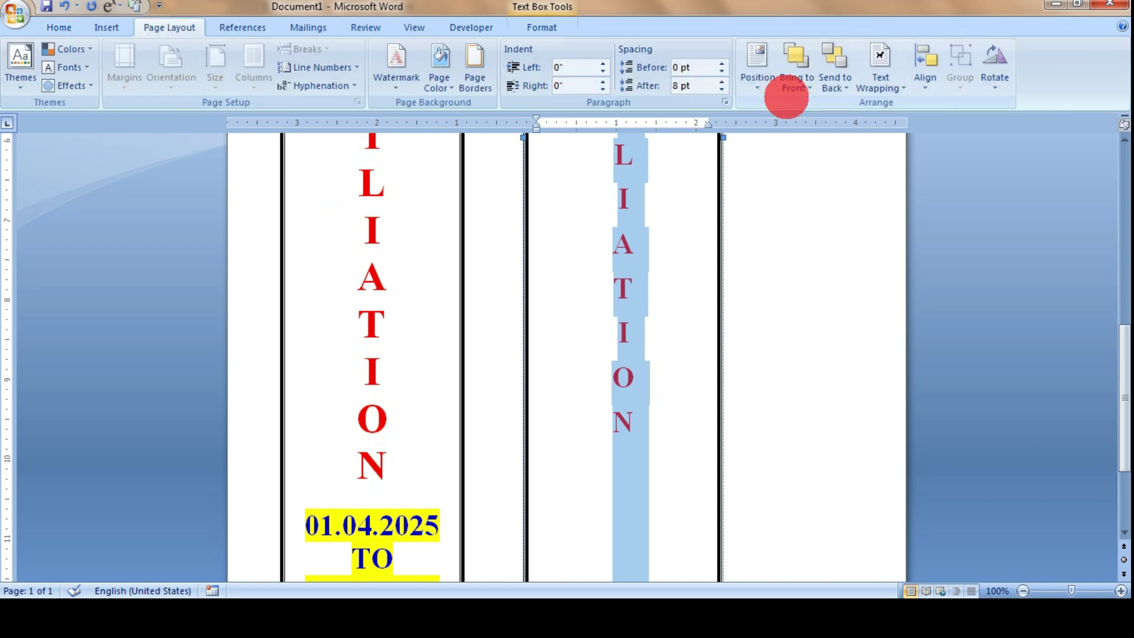
Step: Set the spacing after the stacked AFFILIATION letters to 0 pt
{"action": "left_click", "coordinate": [722, 89]}
{"action": "left_click", "coordinate": [722, 89]}
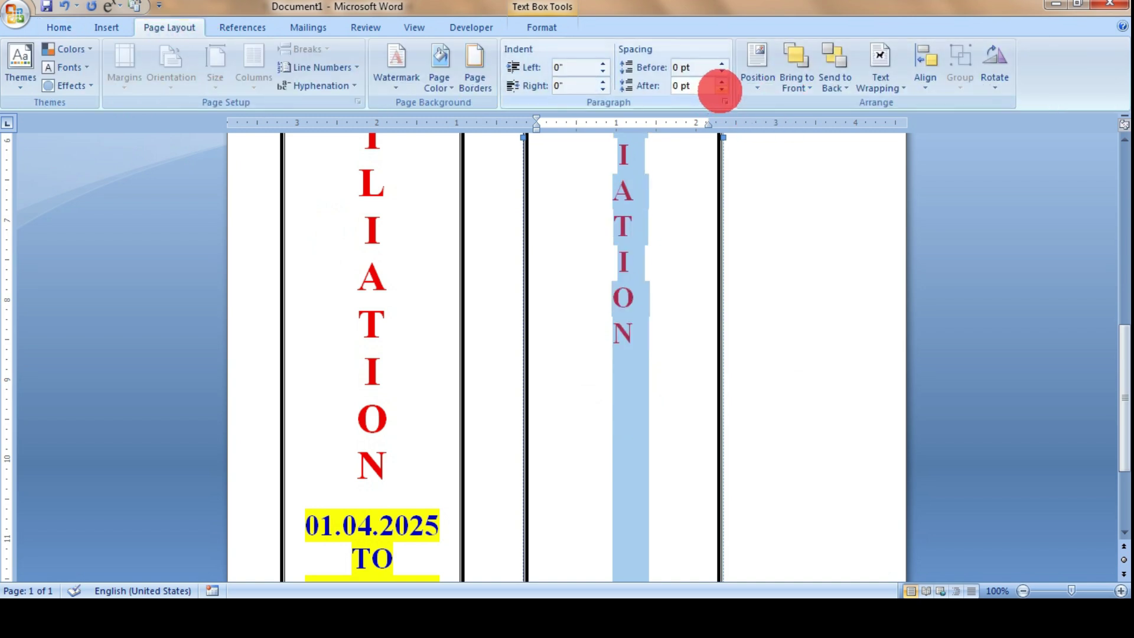
{"action": "left_click", "coordinate": [722, 90]}
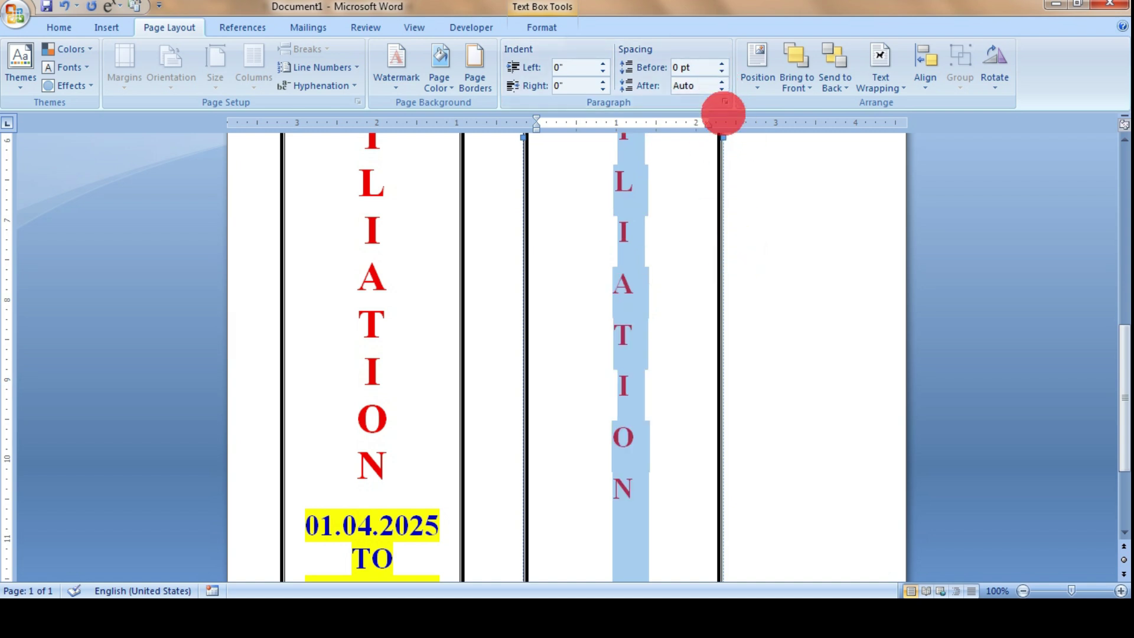
{"action": "left_click", "coordinate": [722, 89]}
{"action": "scroll", "coordinate": [688, 372], "scroll_direction": "up", "scroll_amount": 3}
{"action": "scroll", "coordinate": [688, 372], "scroll_direction": "up", "scroll_amount": 3}
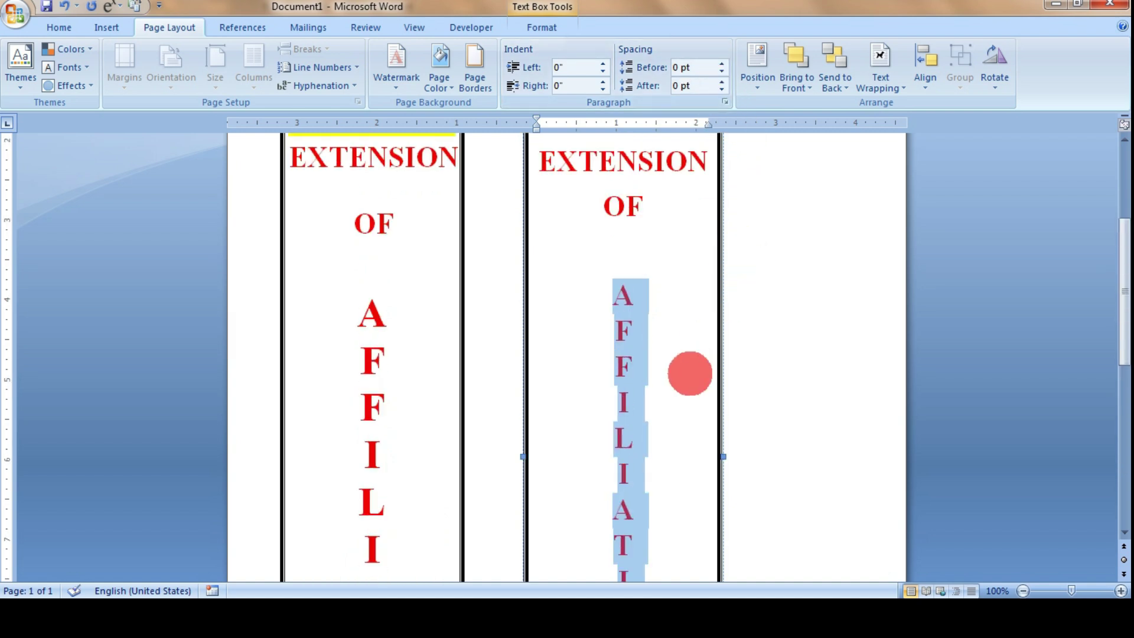
{"action": "scroll", "coordinate": [722, 427], "scroll_direction": "down", "scroll_amount": 3}
{"action": "scroll", "coordinate": [509, 436], "scroll_direction": "up", "scroll_amount": 3}
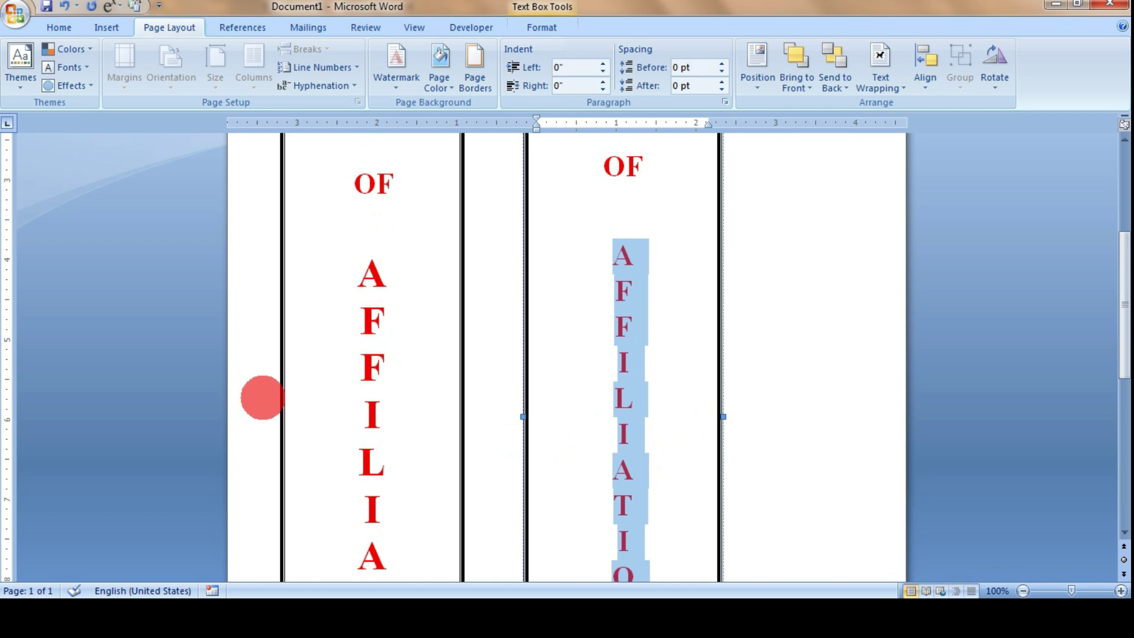
Step: Enlarge the stacked AFFILIATION letters to 35 pt so they fill the box lengthwise
{"action": "left_click", "coordinate": [59, 27]}
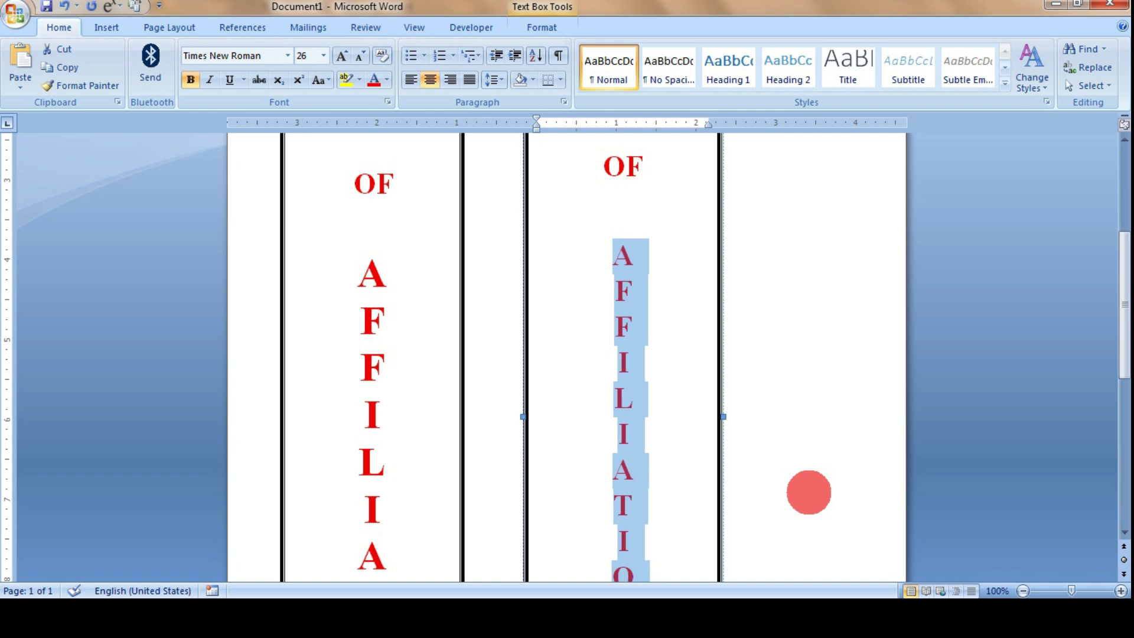
{"action": "key", "text": "ctrl+bracketright"}
{"action": "key", "text": "ctrl+bracketright"}
{"action": "key", "text": "ctrl+bracketright"}
{"action": "key", "text": "ctrl+bracketright"}
{"action": "key", "text": "ctrl+bracketright"}
{"action": "key", "text": "ctrl+bracketright"}
{"action": "key", "text": "ctrl+bracketright"}
{"action": "key", "text": "ctrl+bracketright"}
{"action": "key", "text": "ctrl+bracketright"}
{"action": "key", "text": "ctrl+bracketright"}
{"action": "key", "text": "ctrl+bracketright"}
{"action": "key", "text": "ctrl+bracketright"}
{"action": "key", "text": "ctrl+bracketright"}
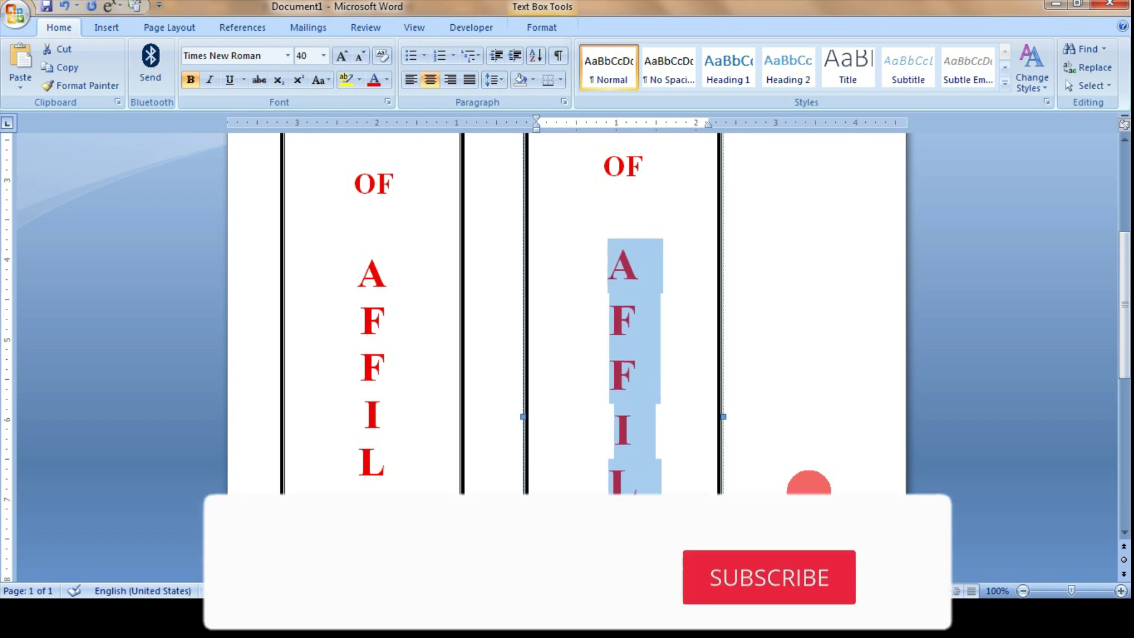
{"action": "key", "text": "ctrl+bracketright"}
{"action": "key", "text": "ctrl+bracketright"}
{"action": "scroll", "coordinate": [809, 492], "scroll_direction": "down", "scroll_amount": 5}
{"action": "scroll", "coordinate": [567, 313], "scroll_direction": "down", "scroll_amount": 5}
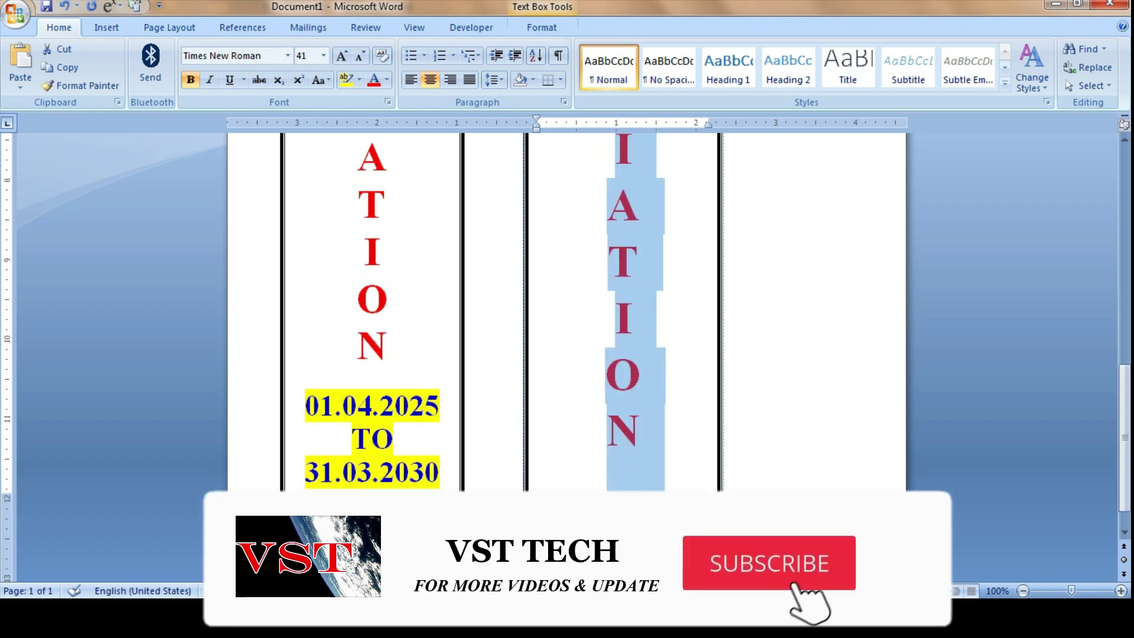
{"action": "key", "text": "ctrl+bracketleft"}
{"action": "key", "text": "ctrl+bracketleft"}
{"action": "key", "text": "ctrl+bracketleft"}
{"action": "key", "text": "ctrl+bracketleft"}
{"action": "key", "text": "ctrl+bracketleft"}
{"action": "key", "text": "ctrl+bracketleft"}
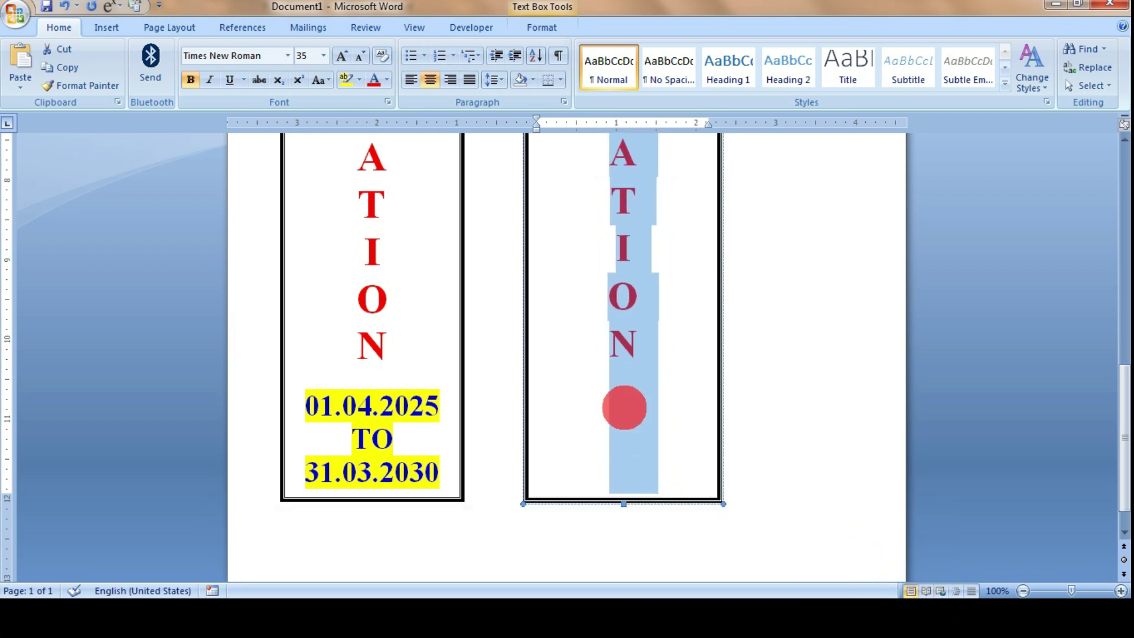
Step: Type the date range 01.04.2025 TO 31.03.2030 after AFFILIATION in the right label
{"action": "left_click", "coordinate": [627, 414]}
{"action": "left_click", "coordinate": [344, 407]}
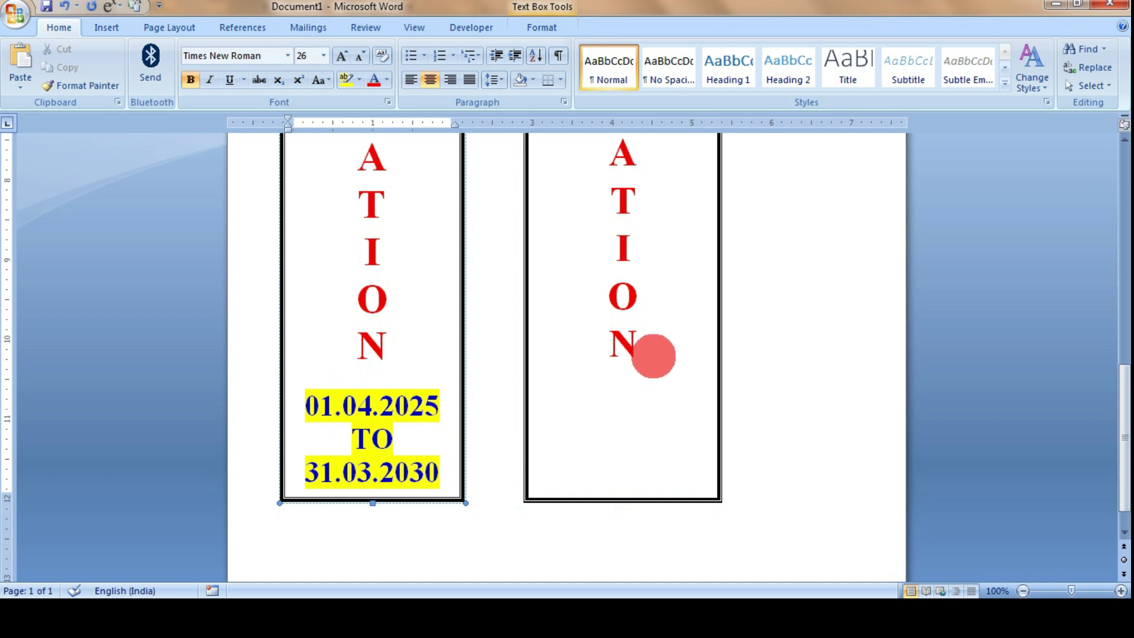
{"action": "left_click", "coordinate": [585, 388]}
{"action": "left_click", "coordinate": [665, 395]}
{"action": "type", "text": "01.04."}
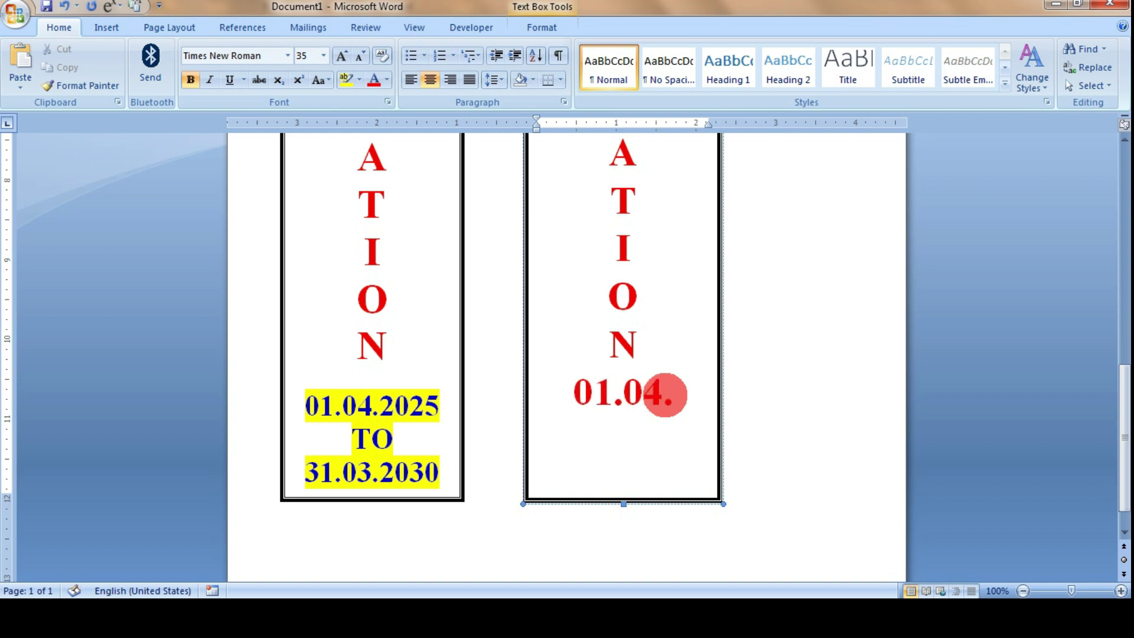
{"action": "type", "text": "202"}
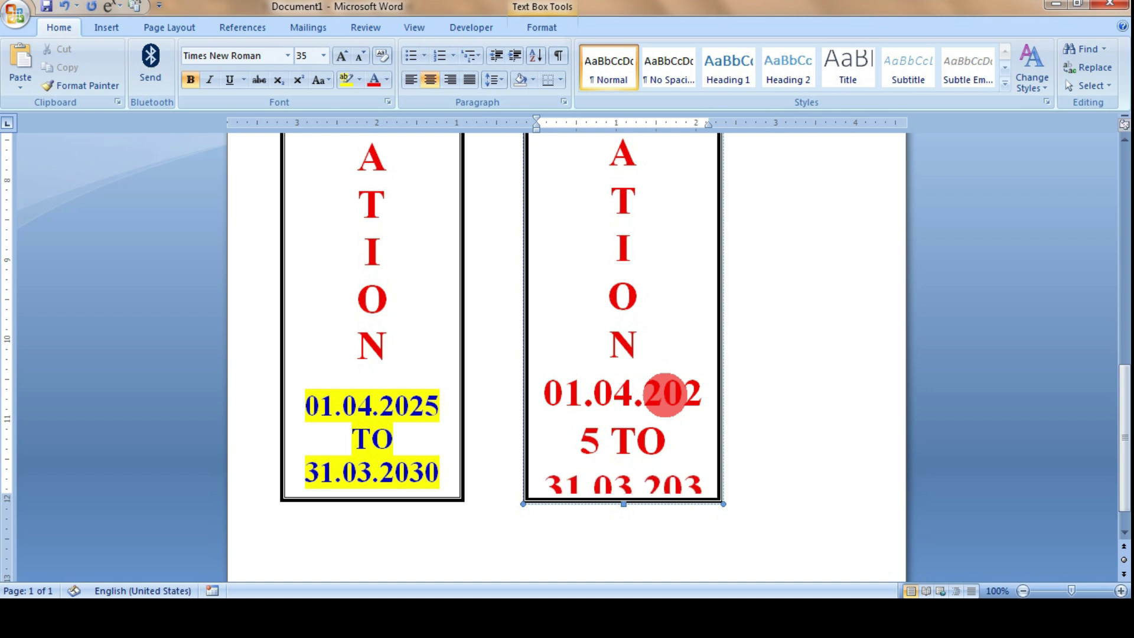
Step: Shrink the dates to 25 pt and break the line before TO
{"action": "left_click_drag", "start_coordinate": [555, 389], "coordinate": [713, 484]}
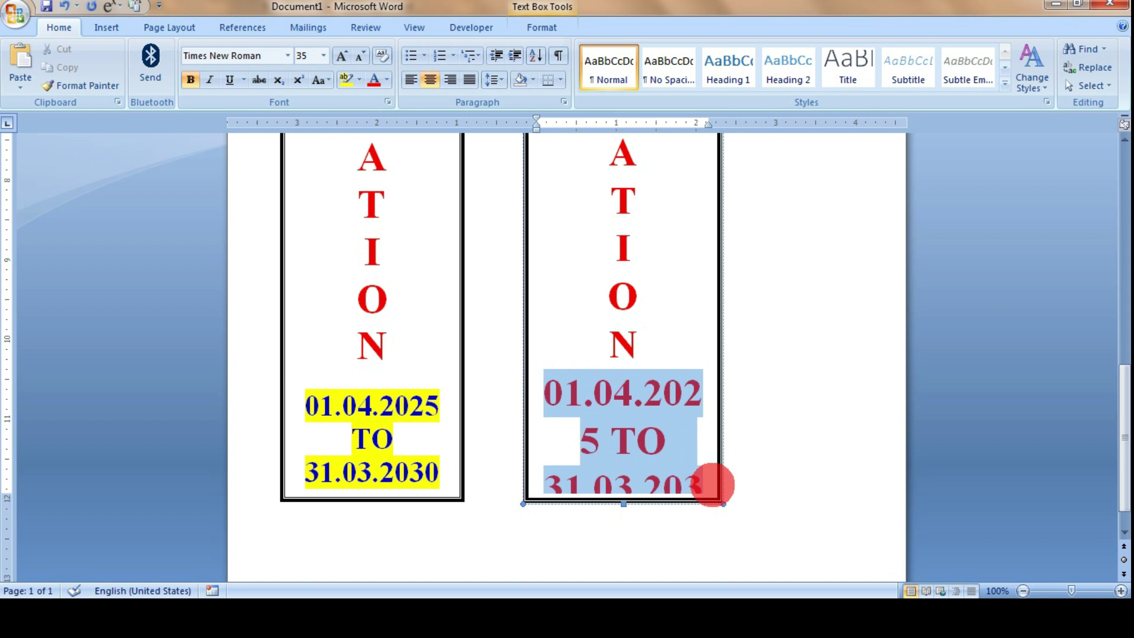
{"action": "key", "text": "ctrl+bracketleft"}
{"action": "key", "text": "ctrl+bracketleft"}
{"action": "key", "text": "ctrl+bracketleft"}
{"action": "key", "text": "ctrl+bracketleft"}
{"action": "key", "text": "ctrl+bracketleft"}
{"action": "key", "text": "ctrl+bracketleft"}
{"action": "key", "text": "ctrl+bracketleft"}
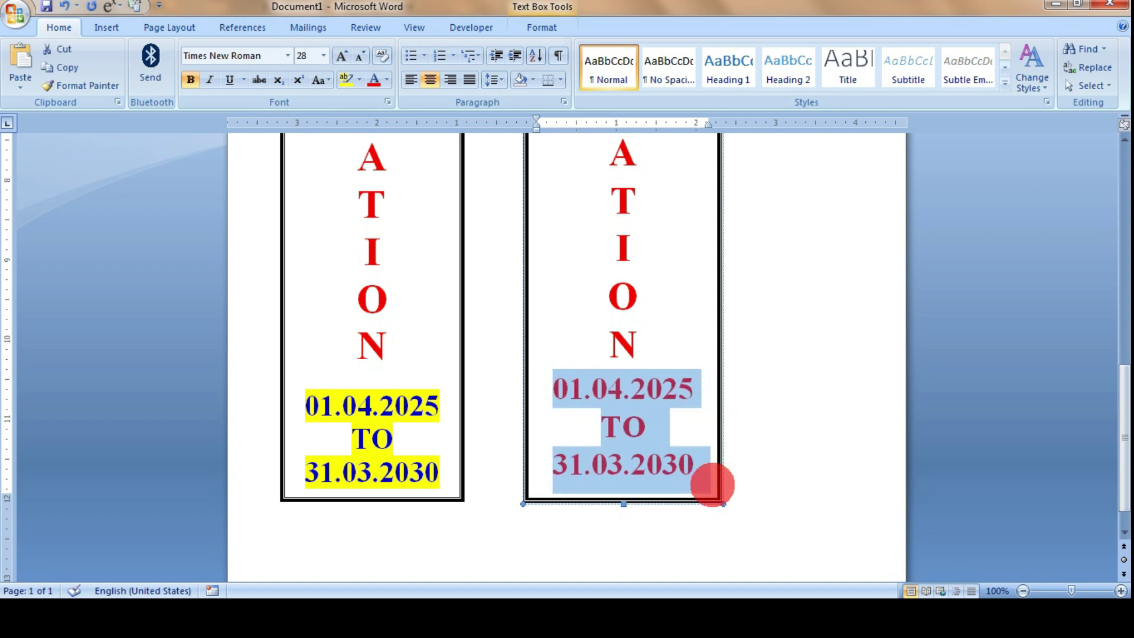
{"action": "key", "text": "ctrl+bracketleft"}
{"action": "key", "text": "ctrl+bracketleft"}
{"action": "key", "text": "ctrl+bracketleft"}
{"action": "key", "text": "Right"}
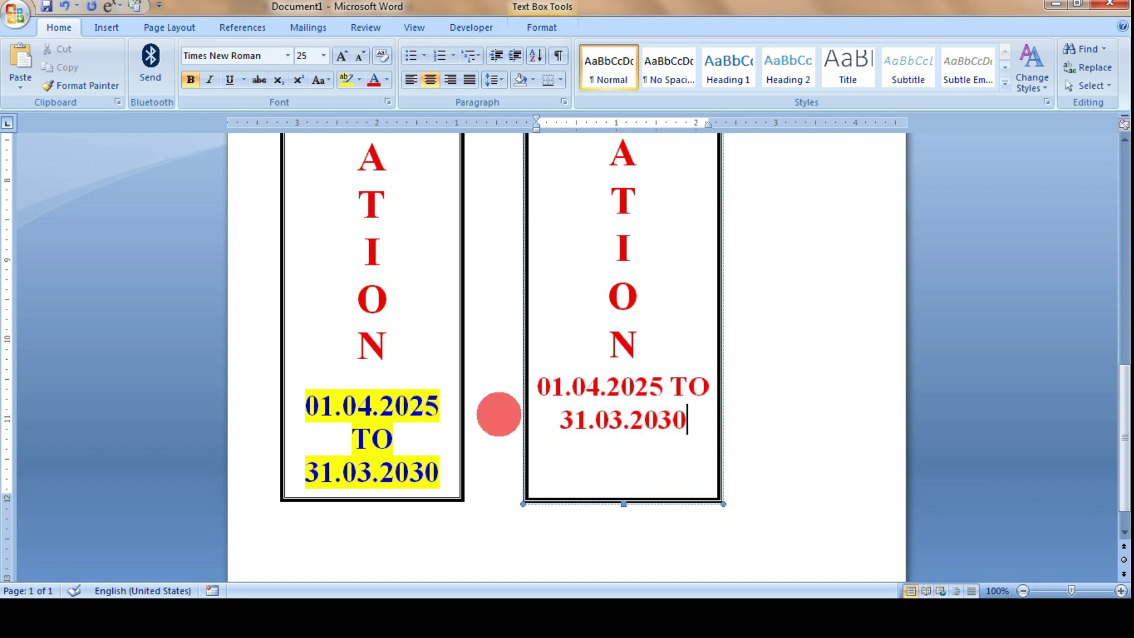
{"action": "key", "text": "Return"}
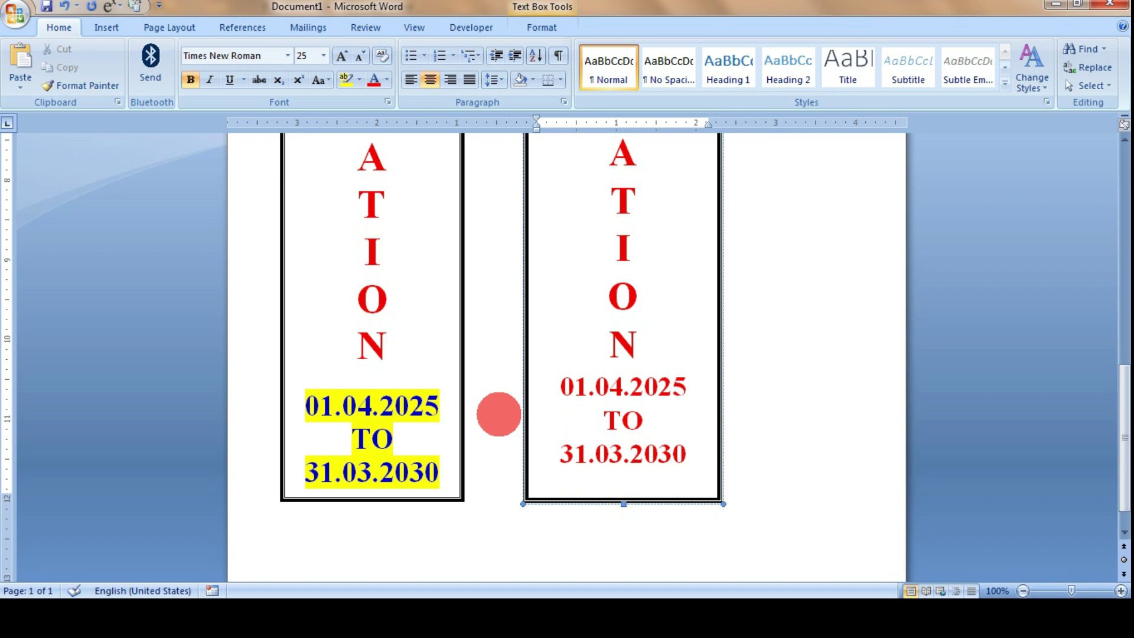
Step: Highlight the three date lines yellow and colour them dark blue
{"action": "left_click_drag", "start_coordinate": [552, 385], "coordinate": [671, 451]}
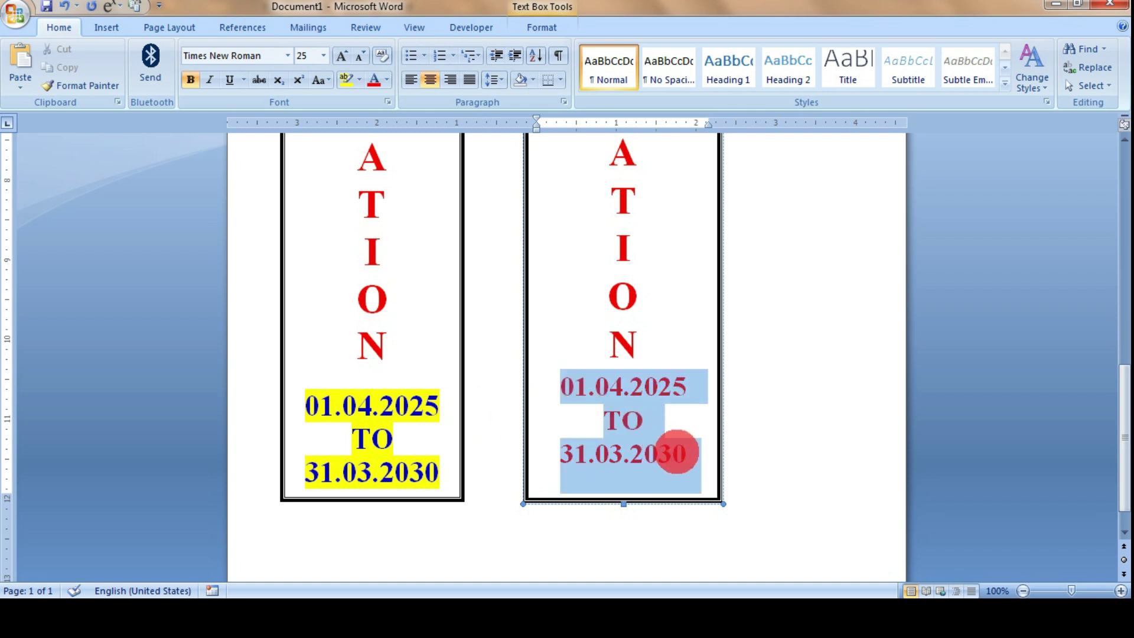
{"action": "left_click", "coordinate": [347, 81]}
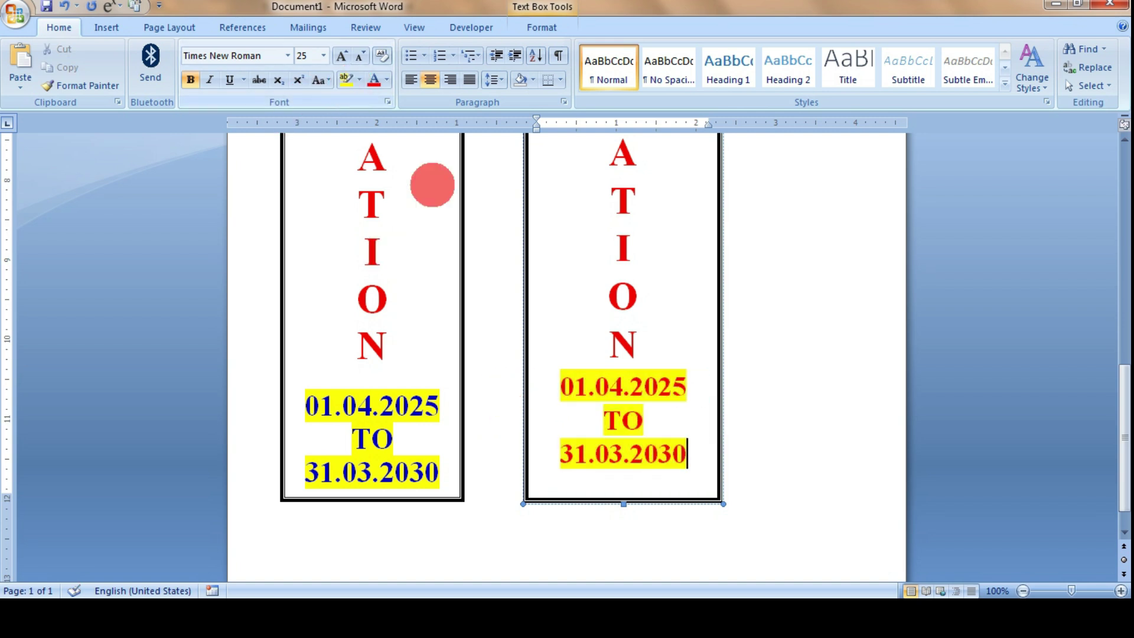
{"action": "left_click_drag", "start_coordinate": [568, 387], "coordinate": [678, 449]}
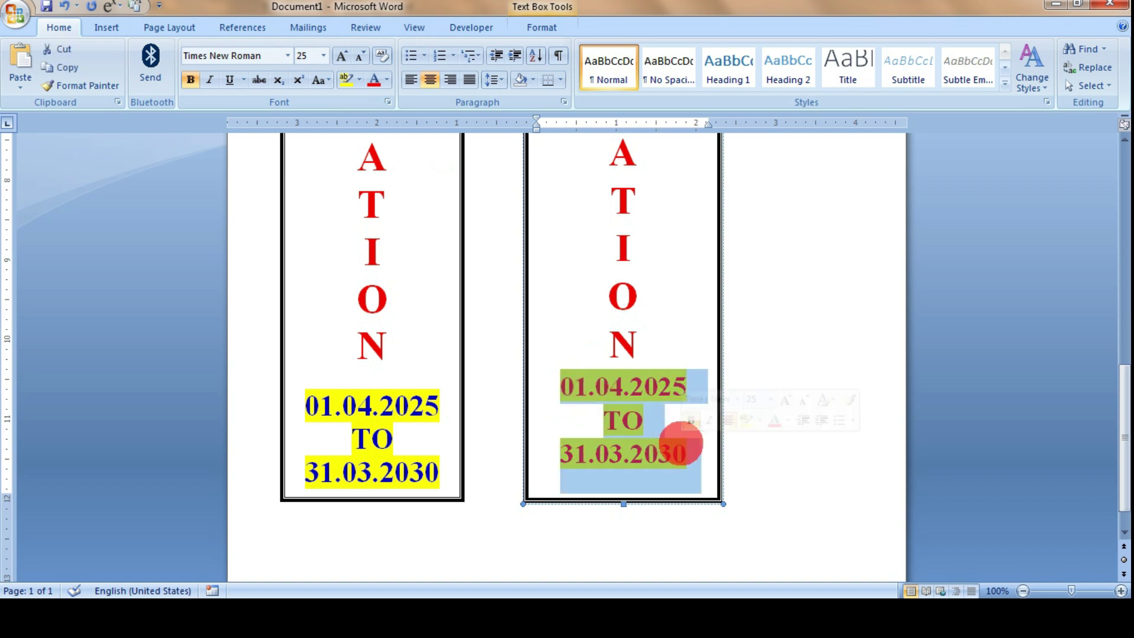
{"action": "left_click", "coordinate": [387, 80]}
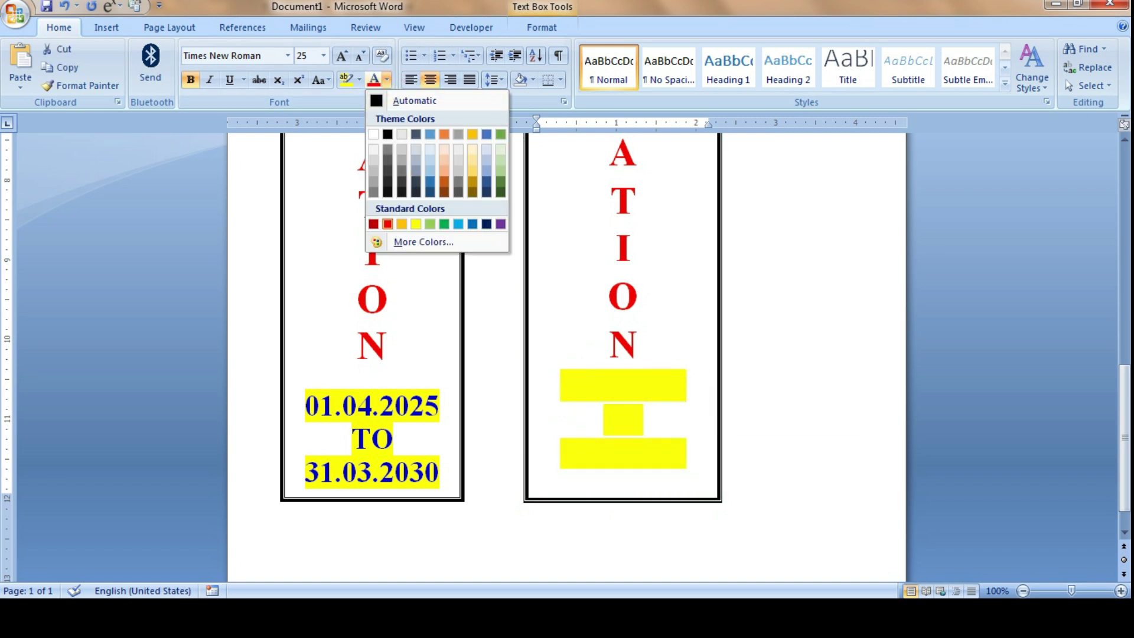
{"action": "left_click", "coordinate": [423, 241]}
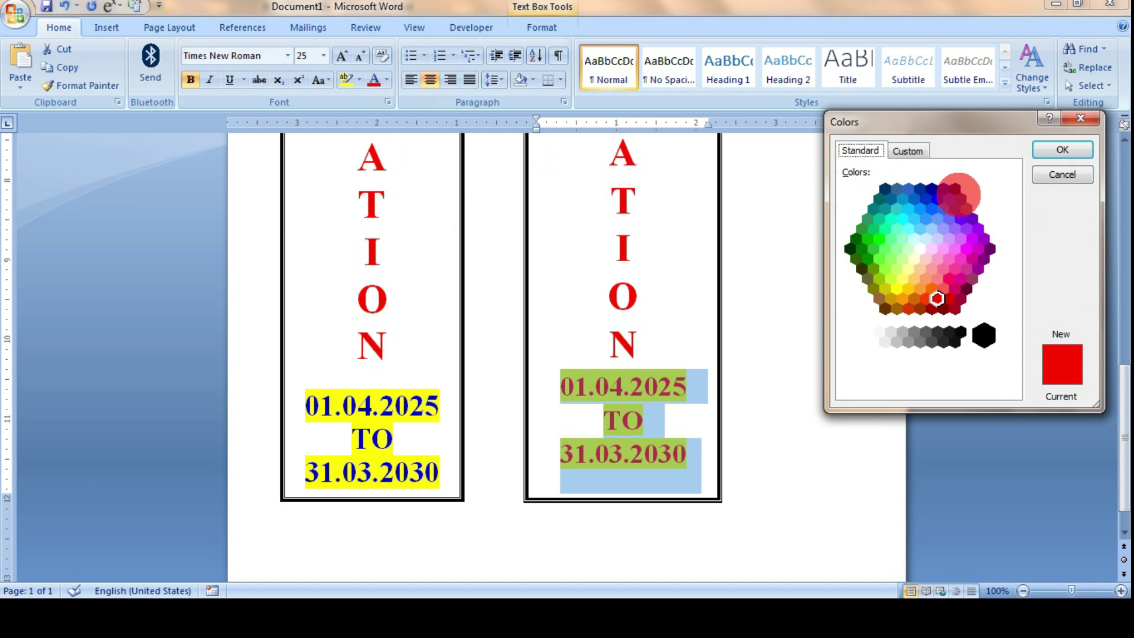
{"action": "left_click", "coordinate": [1058, 152]}
{"action": "left_click", "coordinate": [841, 352]}
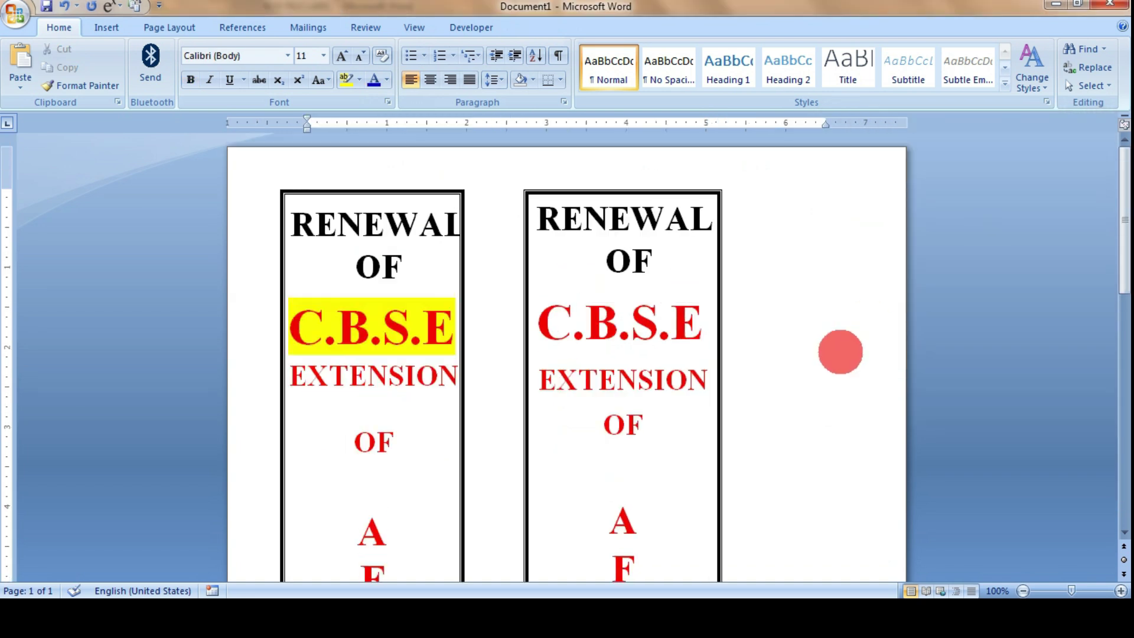
{"action": "scroll", "coordinate": [840, 352], "scroll_direction": "down", "scroll_amount": 5}
{"action": "scroll", "coordinate": [841, 353], "scroll_direction": "up", "scroll_amount": 3}
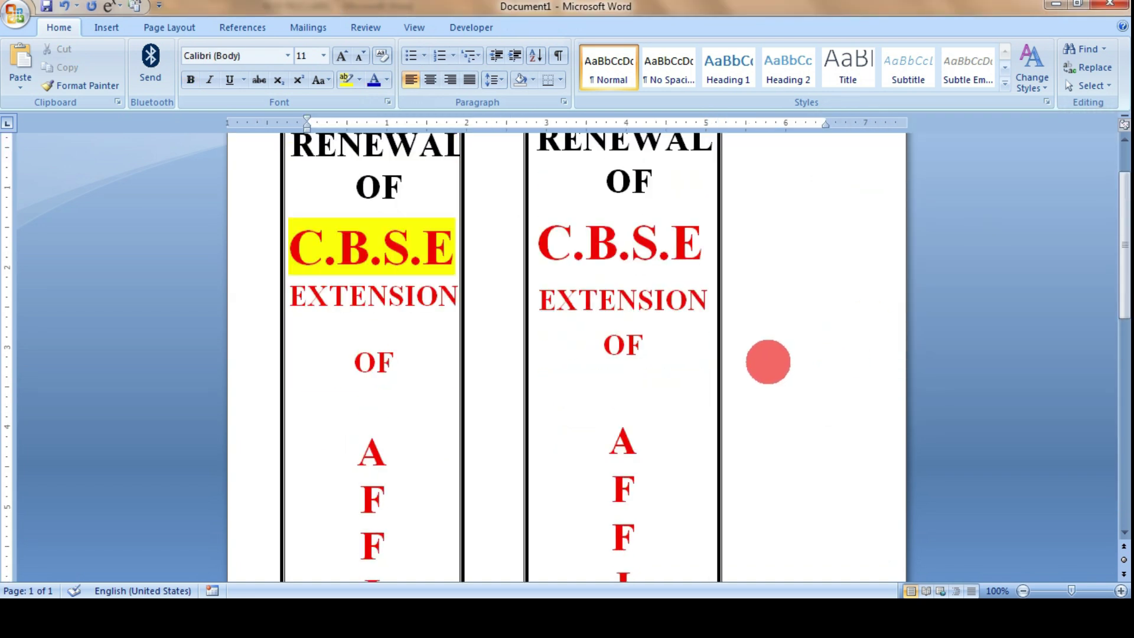
Step: Give C.B.S.E in the right label a yellow highlight
{"action": "left_click_drag", "start_coordinate": [560, 273], "coordinate": [688, 242]}
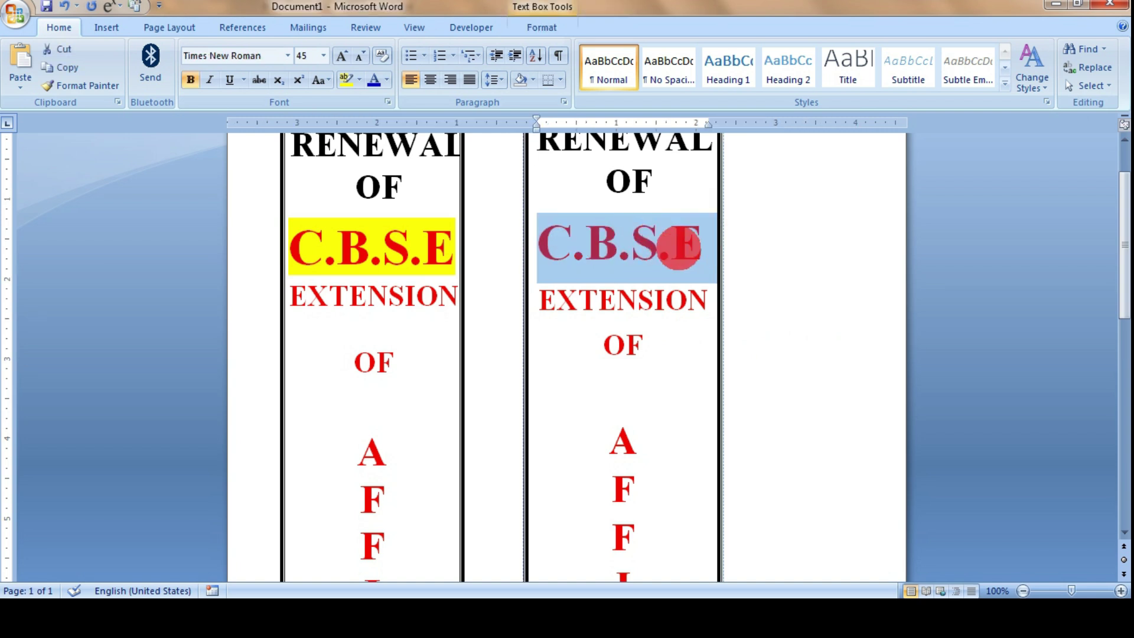
{"action": "left_click", "coordinate": [348, 80]}
{"action": "left_click", "coordinate": [907, 385]}
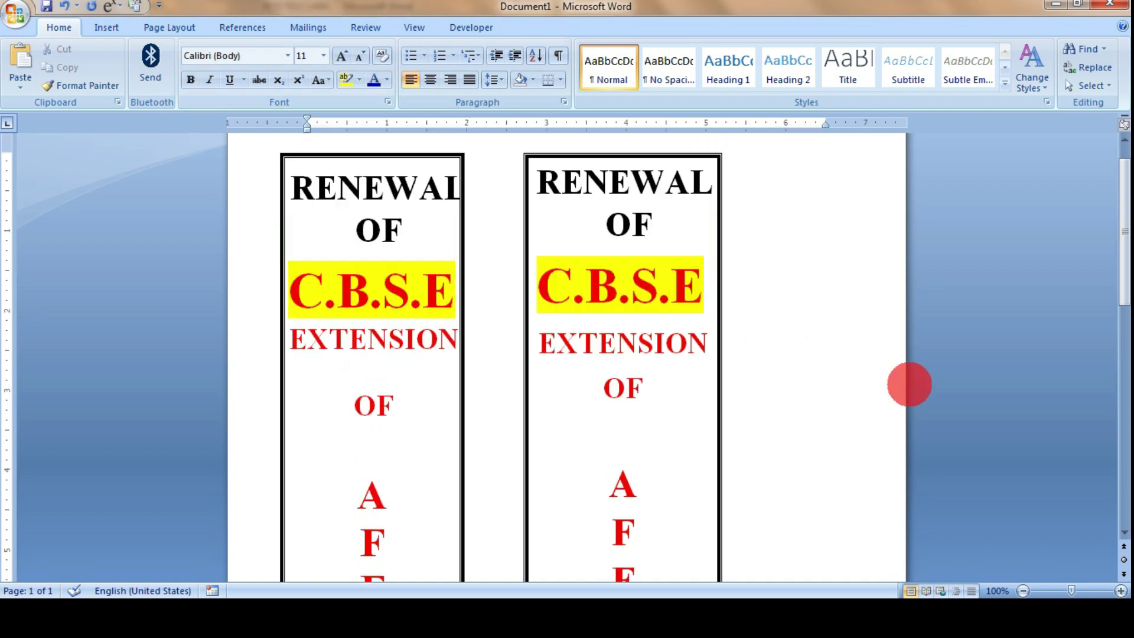
{"action": "scroll", "coordinate": [910, 385], "scroll_direction": "down", "scroll_amount": 5}
{"action": "scroll", "coordinate": [810, 425], "scroll_direction": "down", "scroll_amount": 5}
{"action": "scroll", "coordinate": [810, 425], "scroll_direction": "down", "scroll_amount": 5}
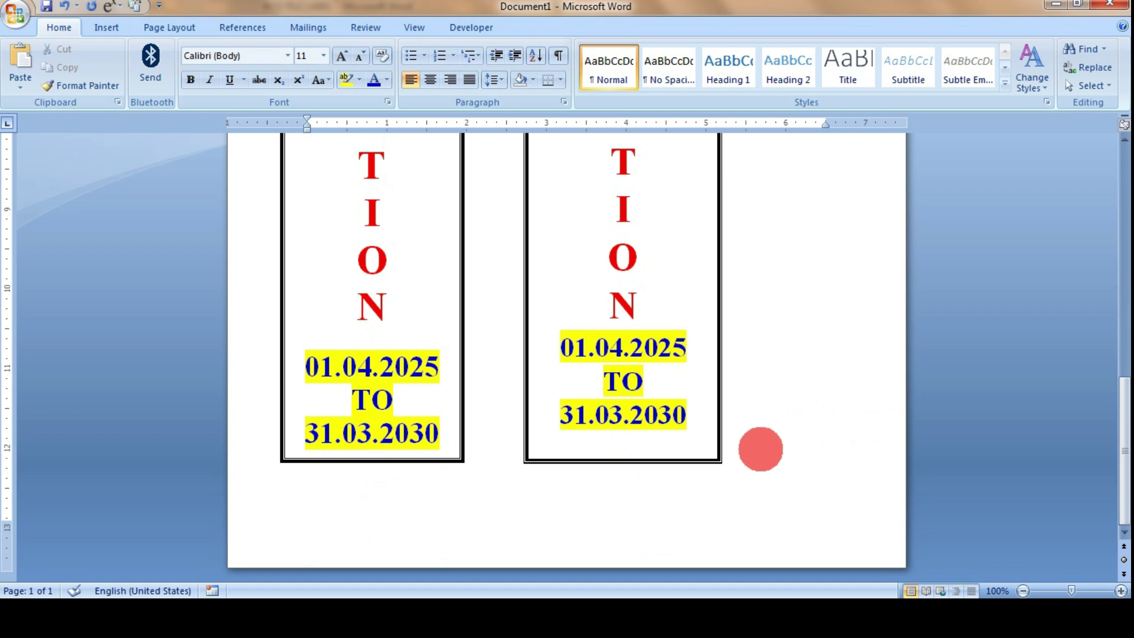
{"action": "scroll", "coordinate": [752, 440], "scroll_direction": "up", "scroll_amount": 6}
{"action": "scroll", "coordinate": [747, 442], "scroll_direction": "up", "scroll_amount": 5}
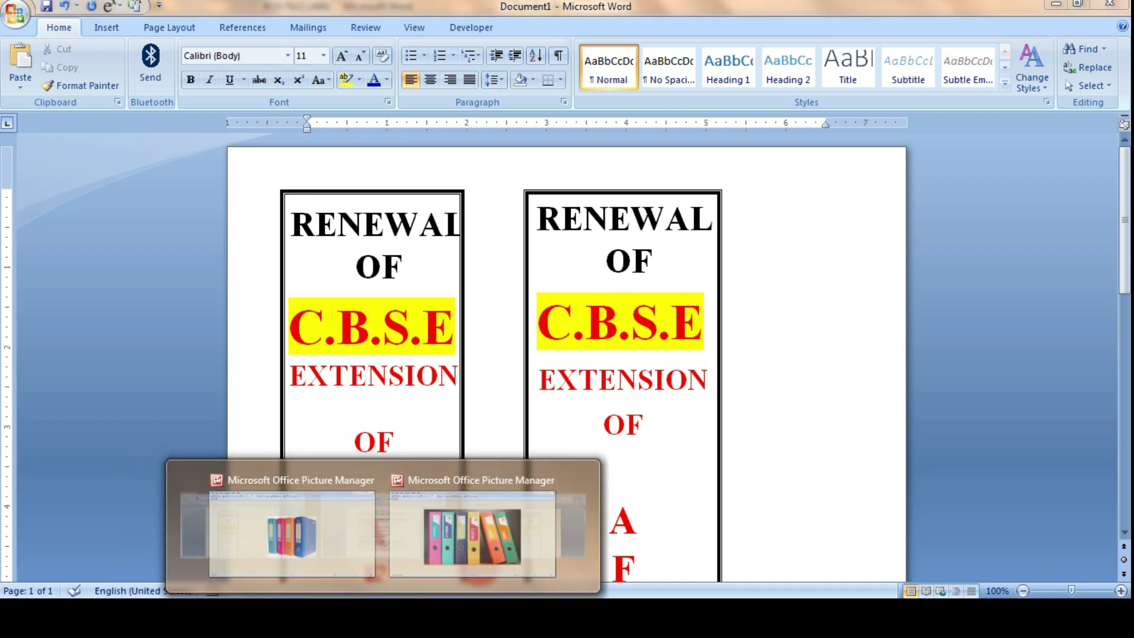
{"action": "mouse_move", "coordinate": [520, 529]}
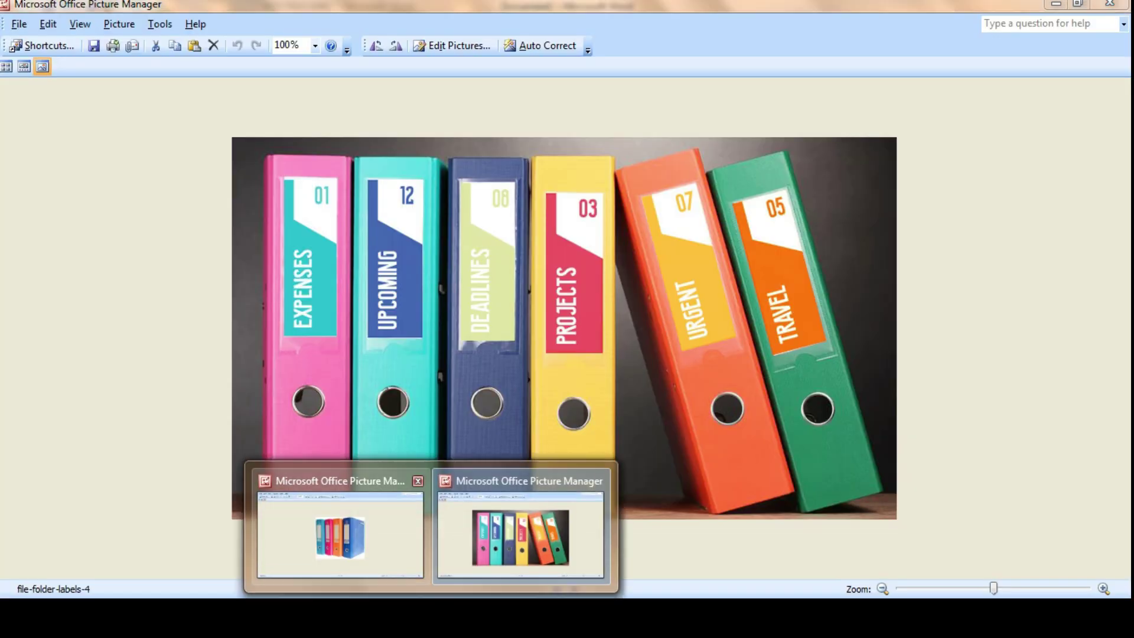
Step: Bring up the Box Files reference photo of six labelled binders in Picture Manager
{"action": "left_click", "coordinate": [340, 534]}
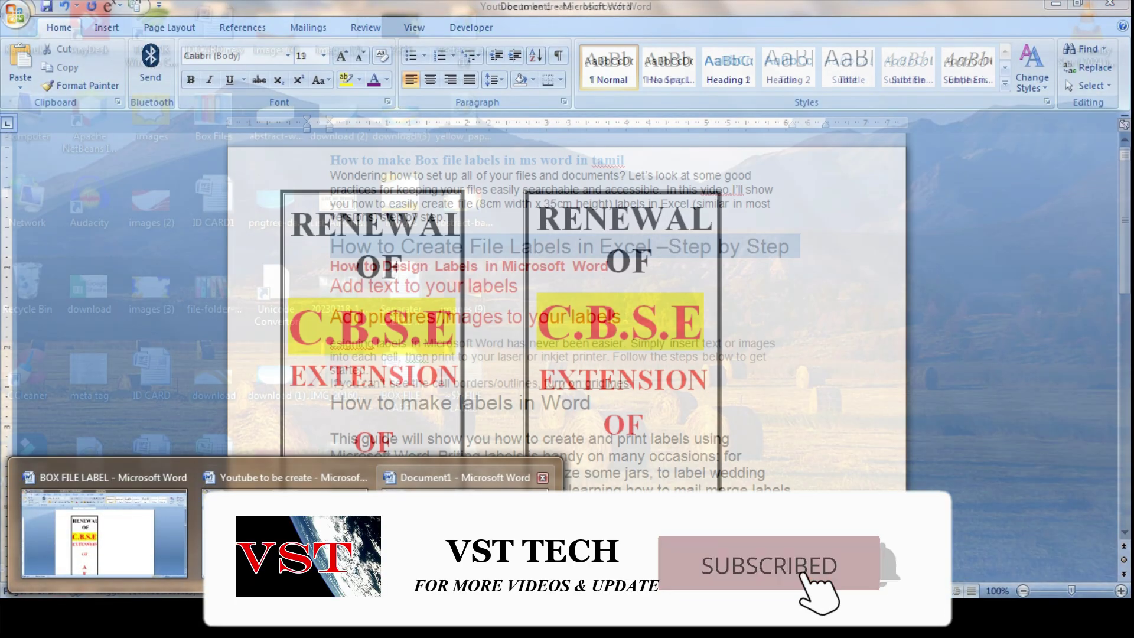
{"action": "left_click", "coordinate": [490, 519]}
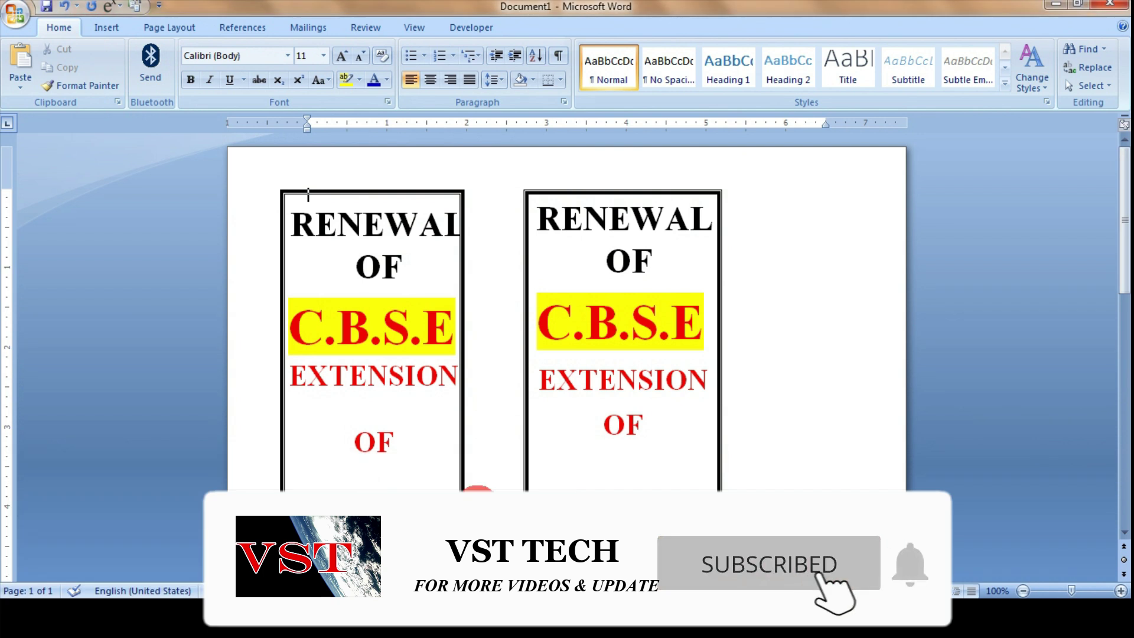
{"action": "scroll", "coordinate": [514, 481], "scroll_direction": "down", "scroll_amount": 4}
{"action": "scroll", "coordinate": [555, 471], "scroll_direction": "up", "scroll_amount": 3}
{"action": "scroll", "coordinate": [638, 348], "scroll_direction": "up", "scroll_amount": 1}
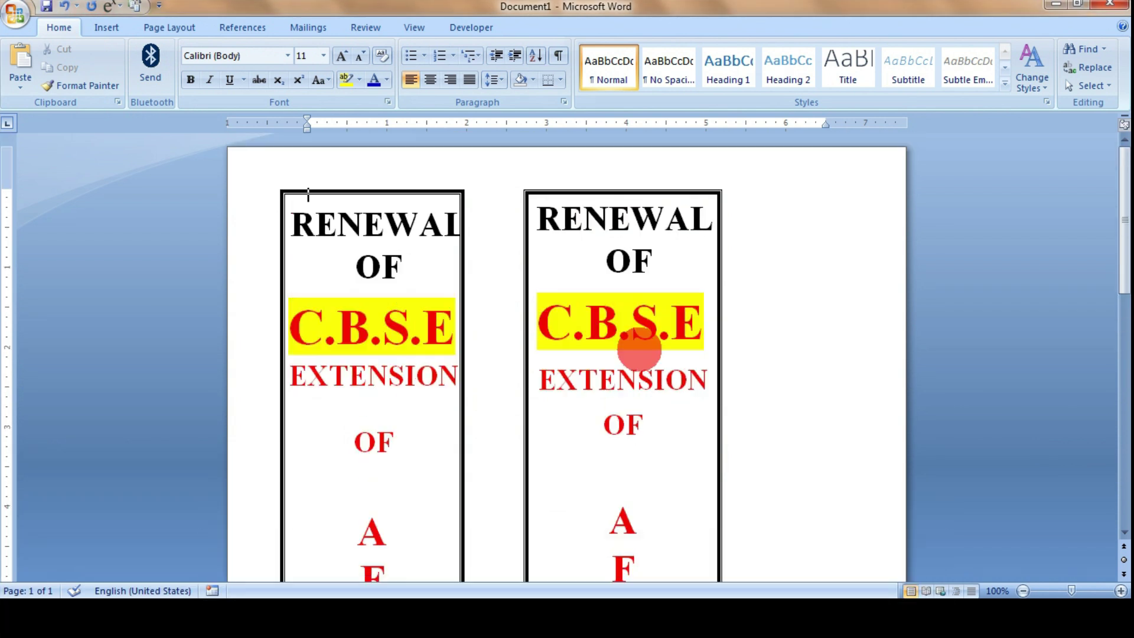
{"action": "left_click", "coordinate": [386, 191]}
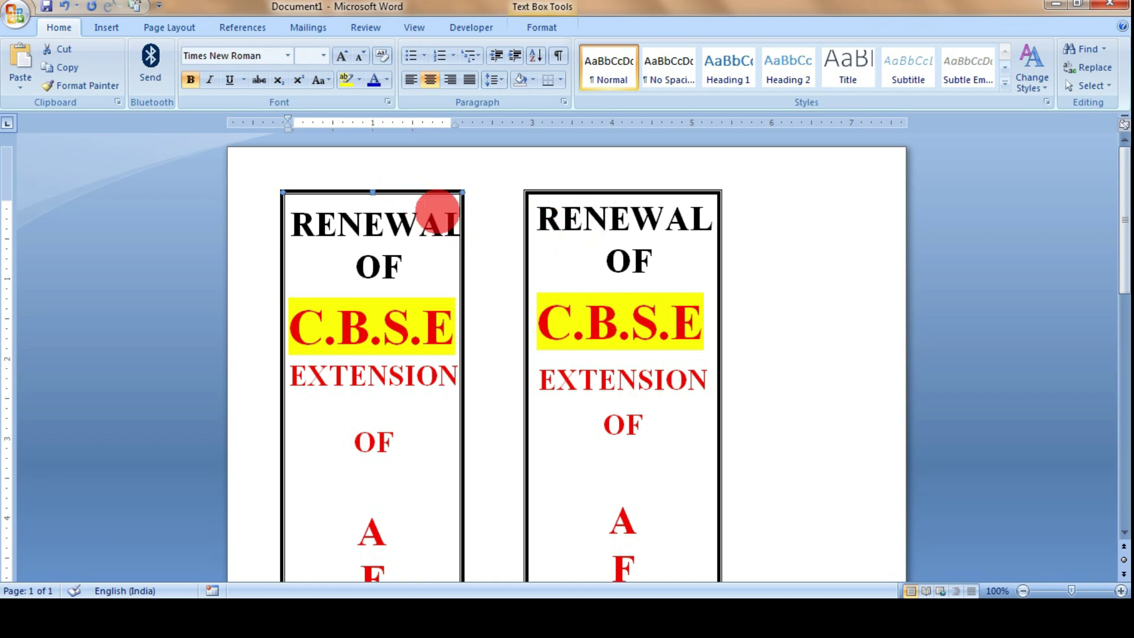
{"action": "left_click", "coordinate": [594, 198]}
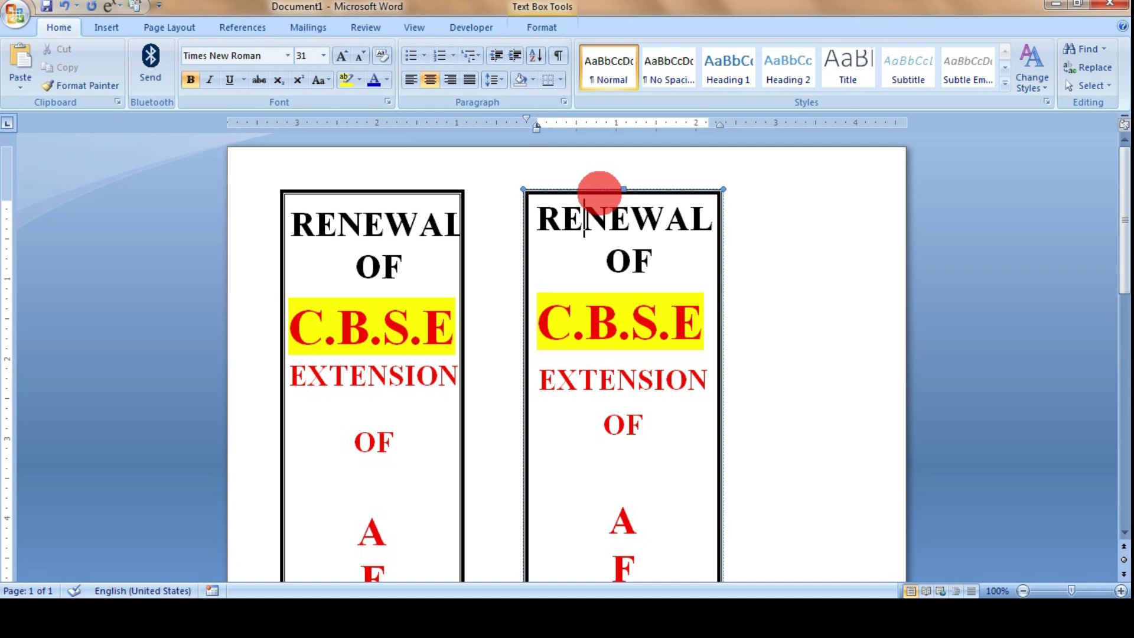
{"action": "left_click_drag", "start_coordinate": [601, 190], "coordinate": [811, 187]}
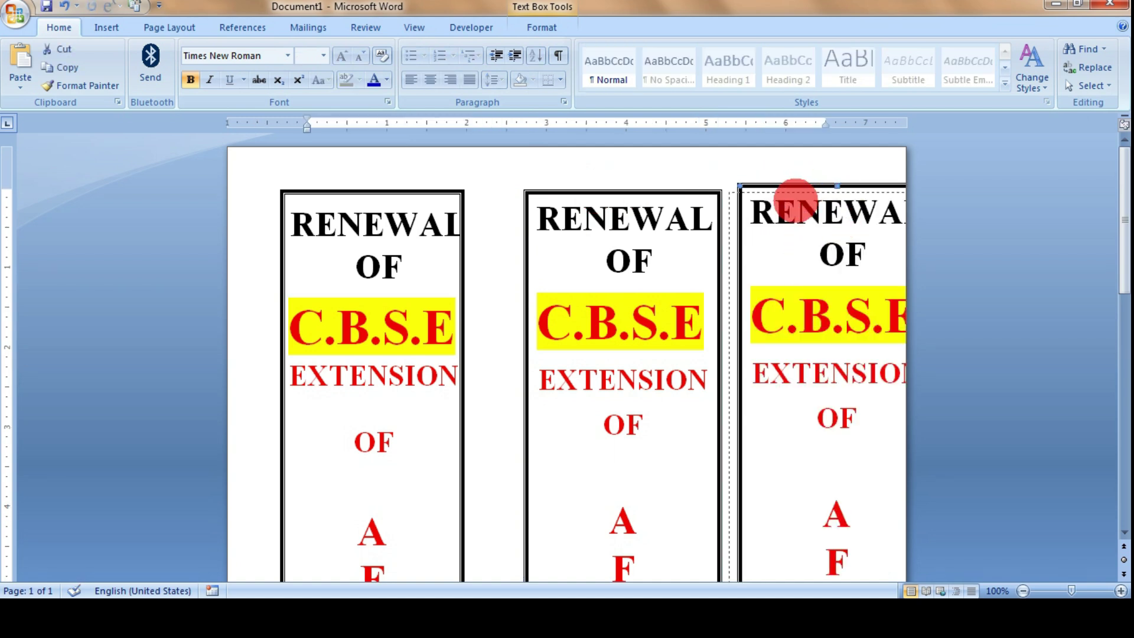
{"action": "left_click_drag", "start_coordinate": [795, 199], "coordinate": [784, 205]}
{"action": "left_click", "coordinate": [831, 264]}
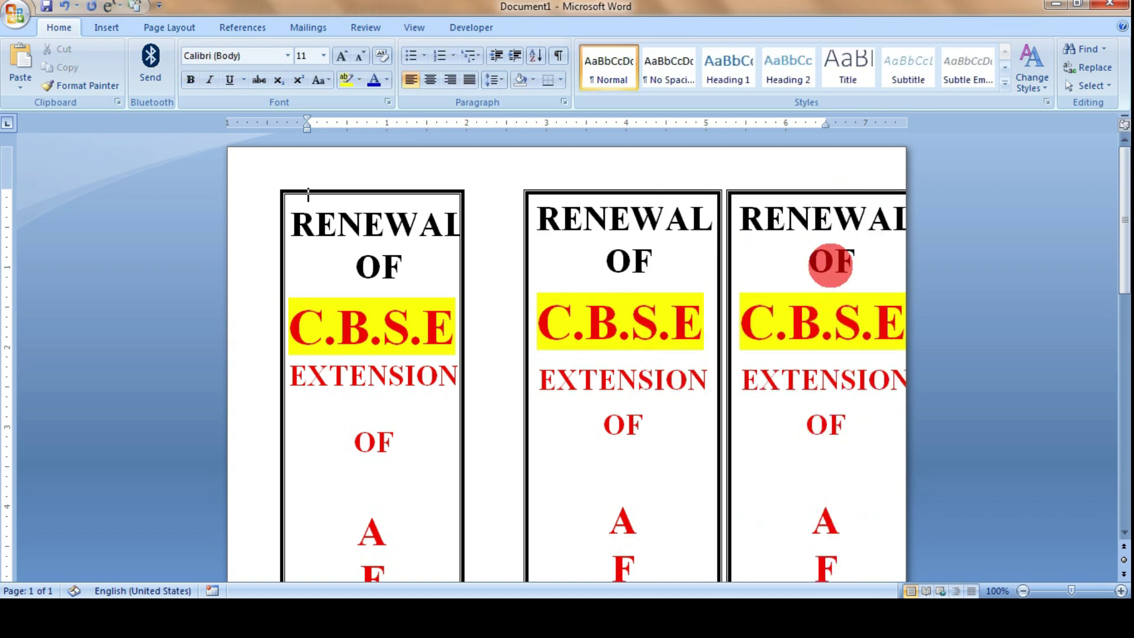
{"action": "key", "text": "Delete"}
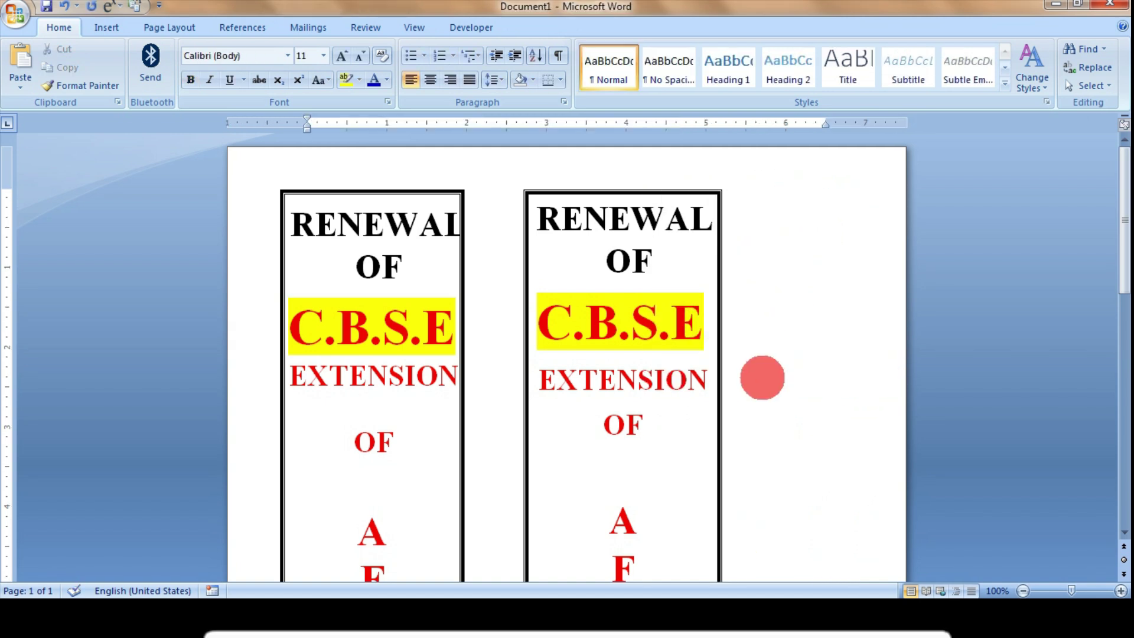